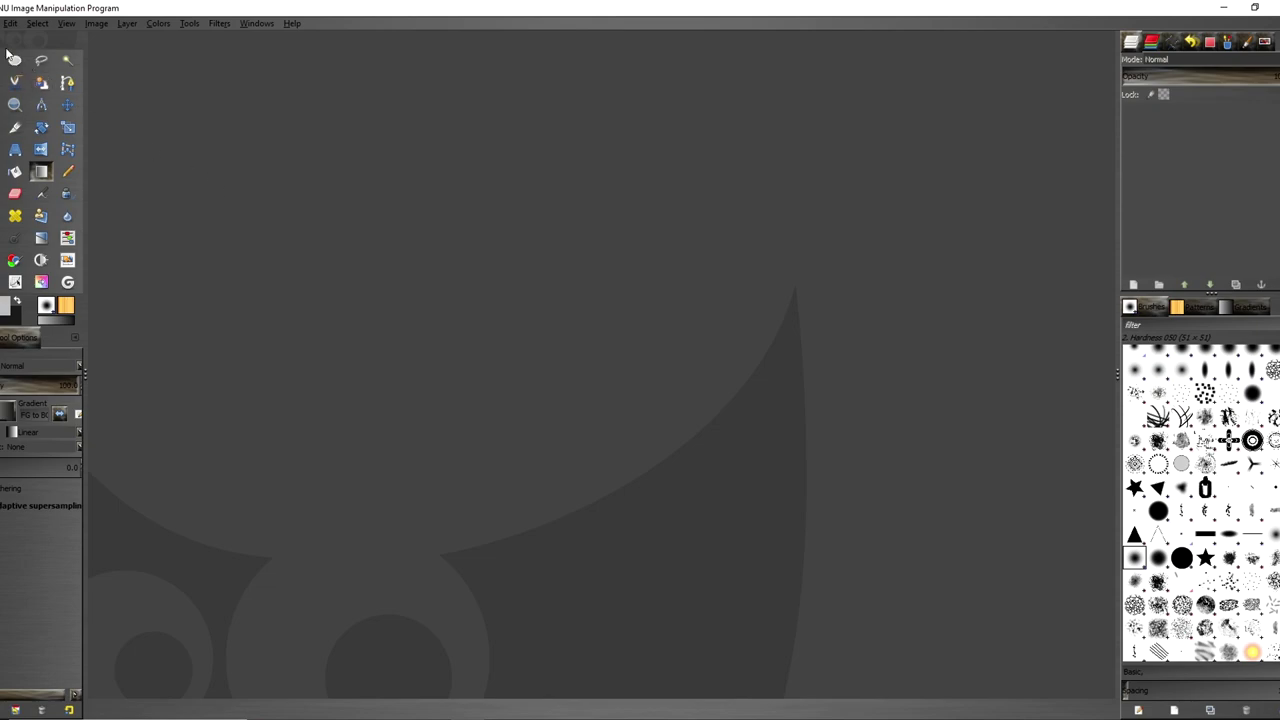
Create a new image 640 pixels wide and 640 pixels high
{"action": "left_click", "coordinate": [25, 34]}
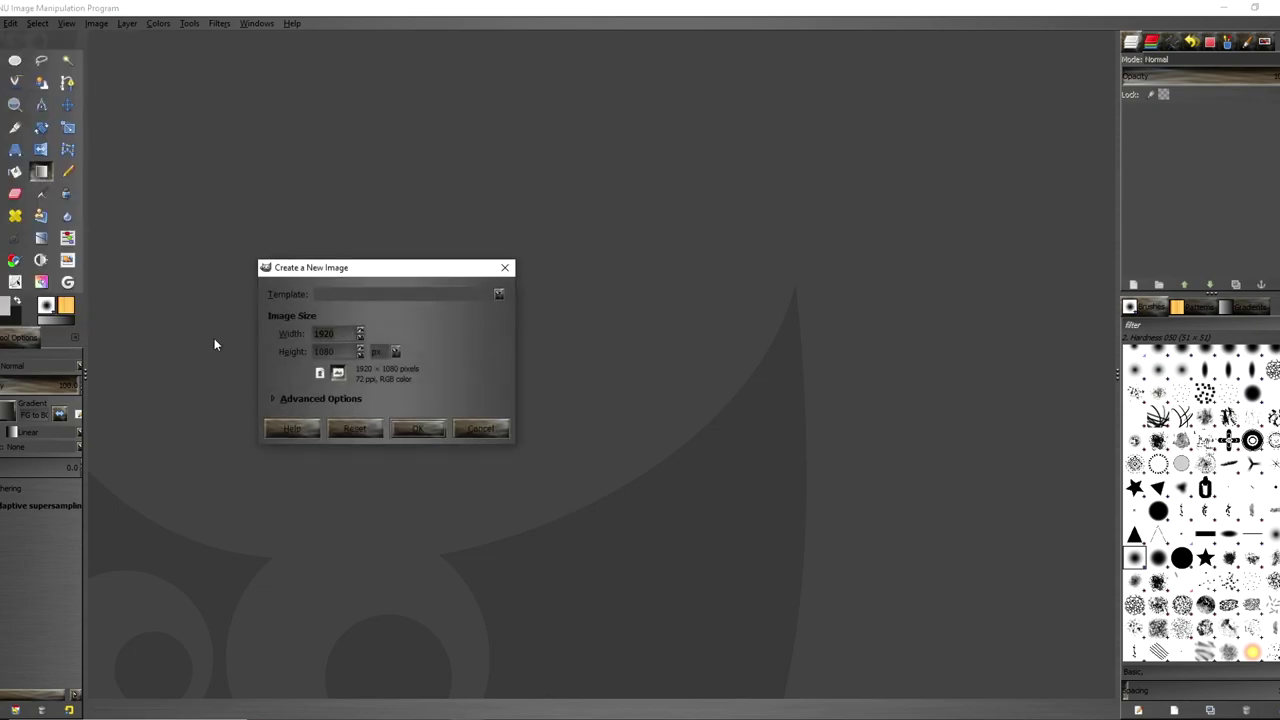
{"action": "type", "text": "650"}
{"action": "key", "text": "Tab"}
{"action": "key", "text": "shift+Tab"}
{"action": "type", "text": "640"}
{"action": "key", "text": "Tab"}
{"action": "type", "text": "640"}
{"action": "left_click", "coordinate": [438, 427]}
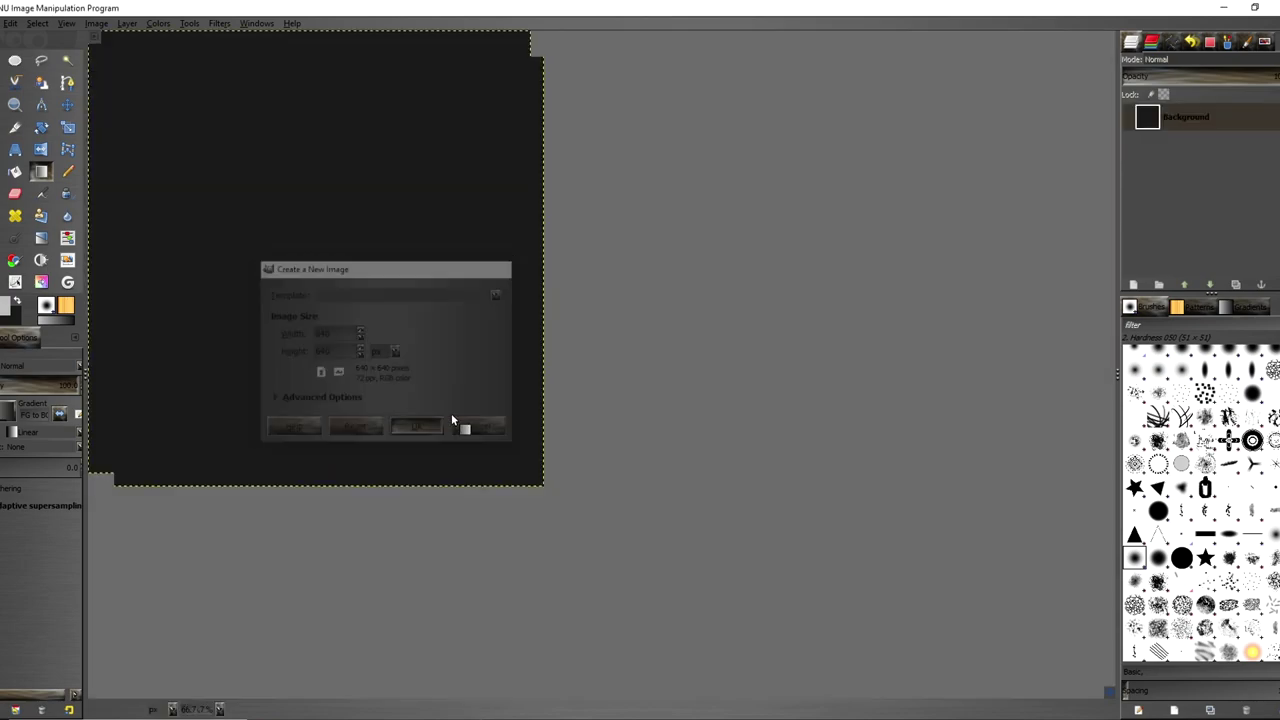
Add a new transparent layer above the background at the full image size
{"action": "right_click", "coordinate": [1212, 118]}
{"action": "left_click", "coordinate": [1105, 148]}
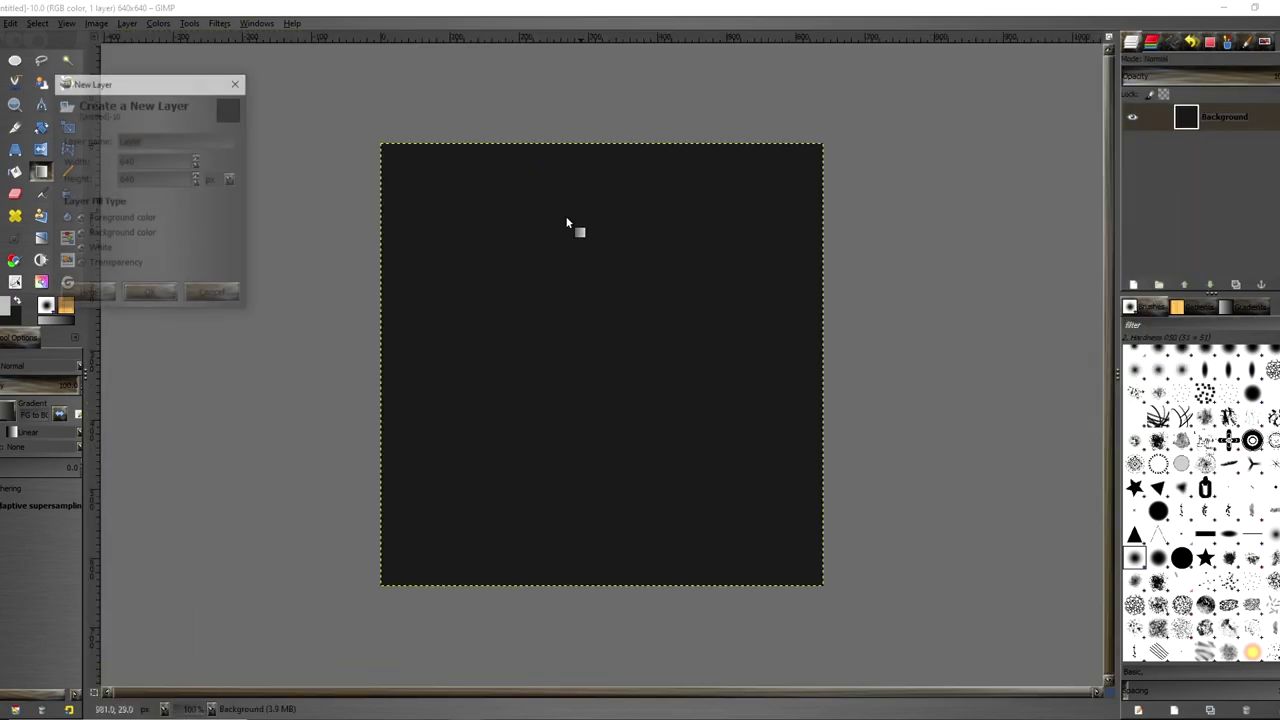
{"action": "left_click", "coordinate": [150, 294]}
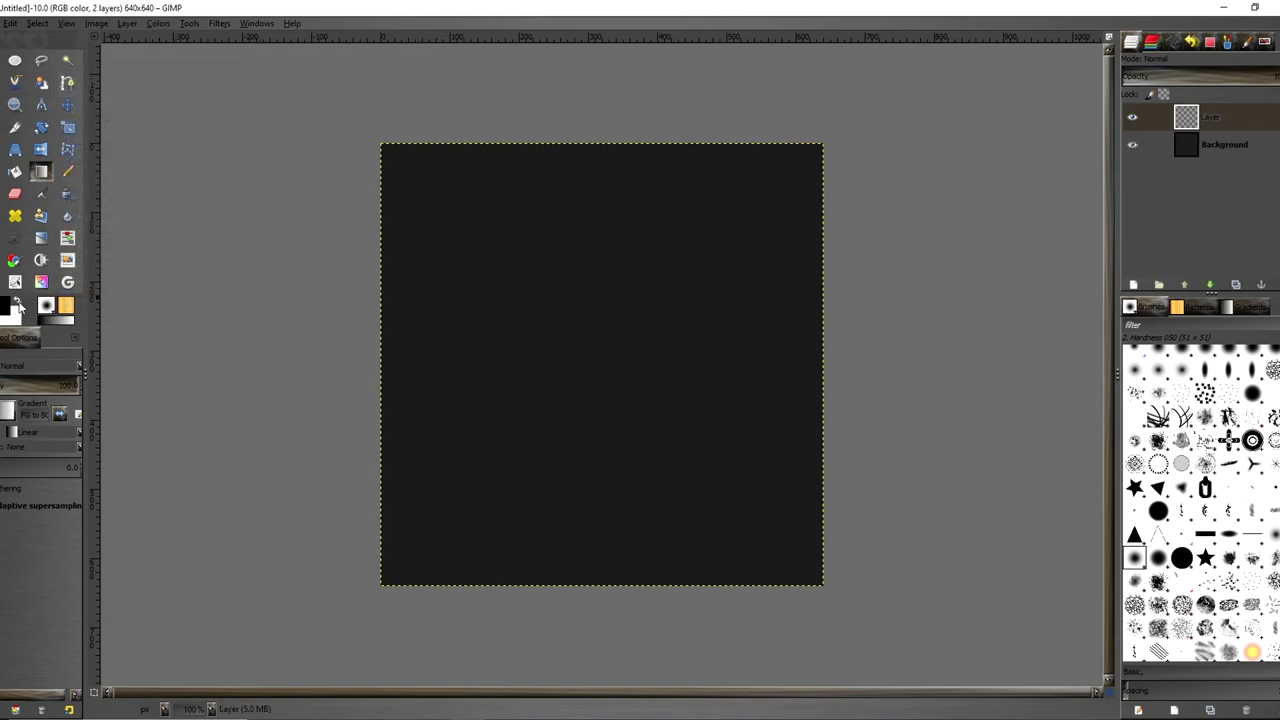
Fill the background layer with white using Bucket Fill, then hide it and make the upper layer active
{"action": "left_click", "coordinate": [15, 171]}
{"action": "key", "text": "Page_Down"}
{"action": "left_click", "coordinate": [783, 266]}
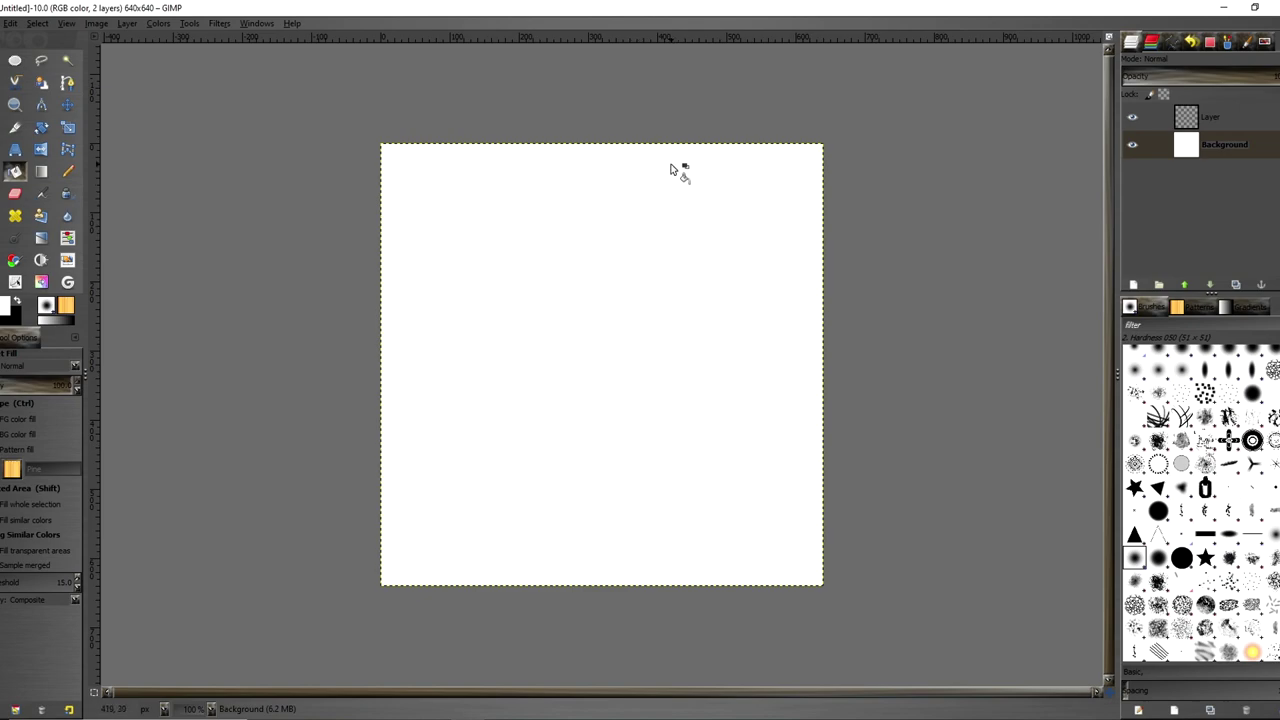
{"action": "key", "text": "Page_Up"}
{"action": "left_click", "coordinate": [1132, 144]}
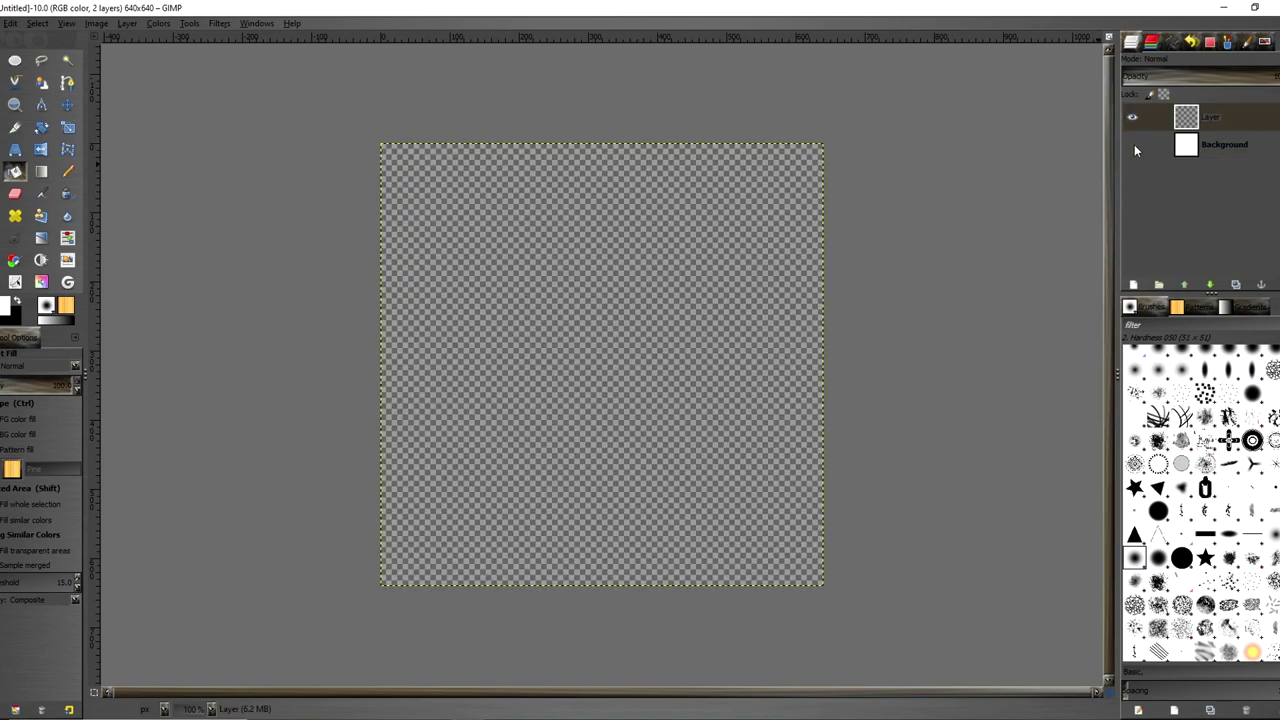
Set the foreground colour to black (000000) and prepare the Pencil tool with a brush size of 4
{"action": "left_click", "coordinate": [12, 306]}
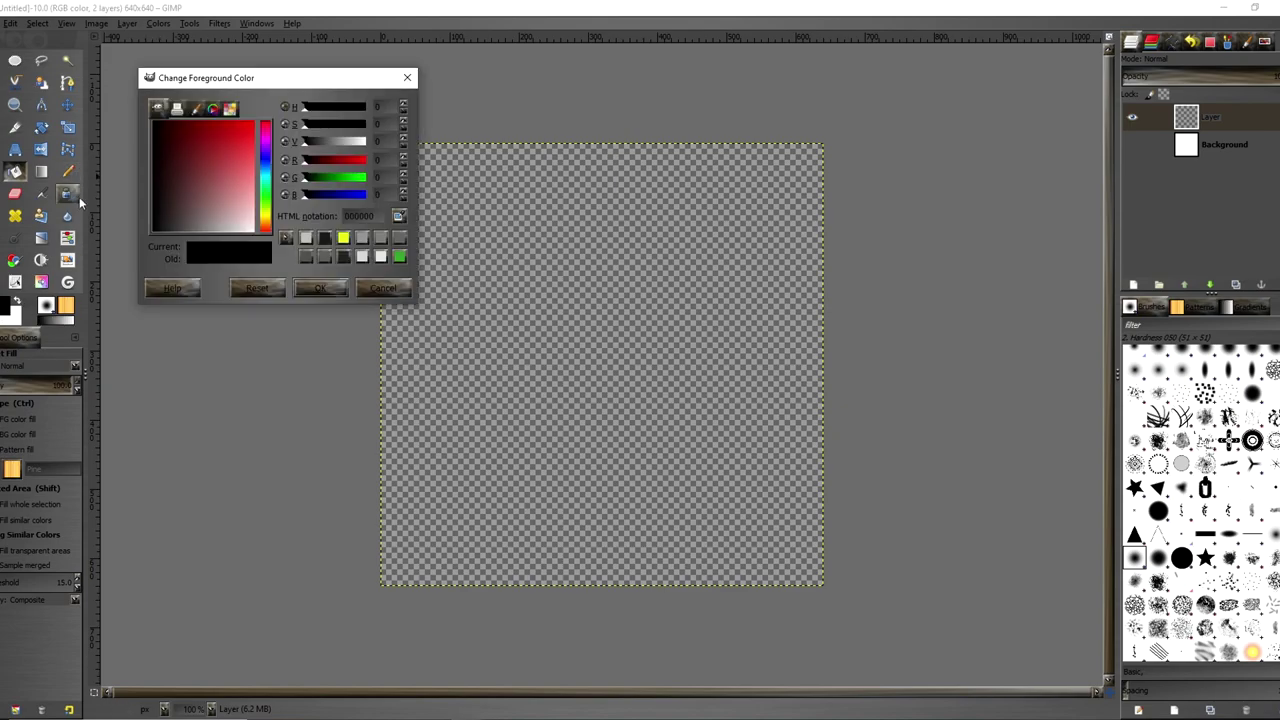
{"action": "left_click", "coordinate": [333, 287]}
{"action": "key", "text": "n"}
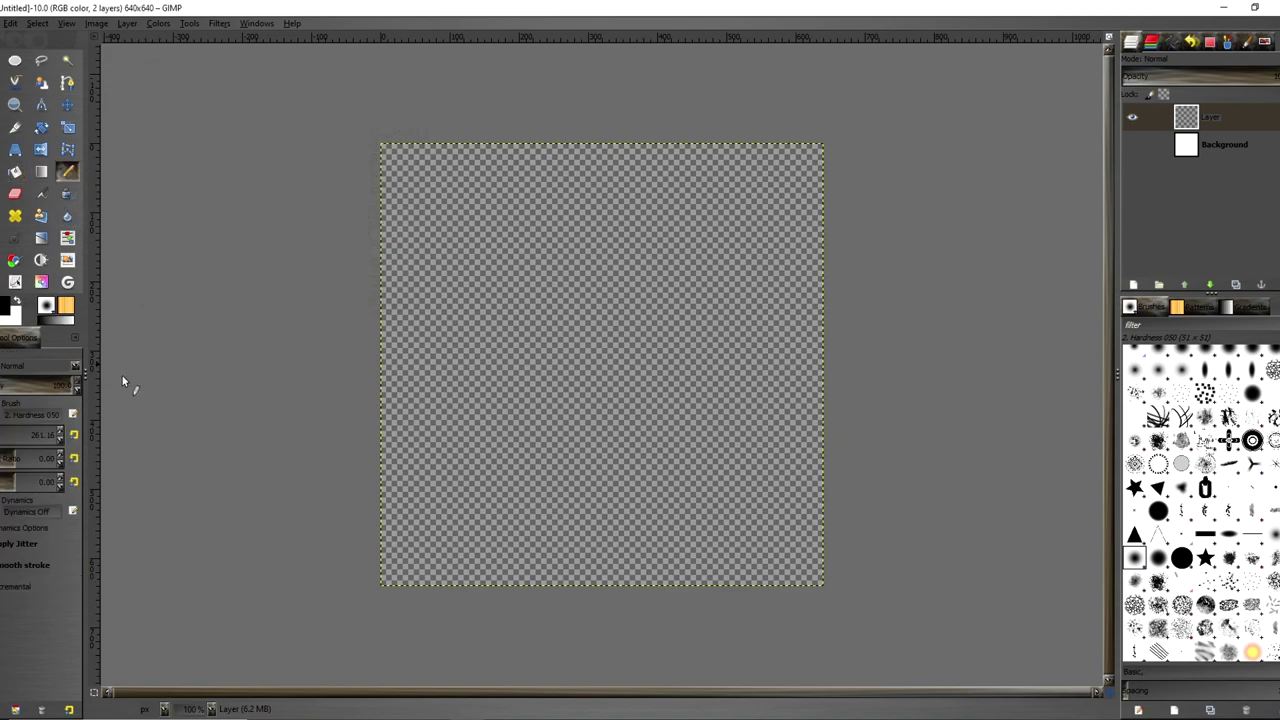
{"action": "scroll", "coordinate": [62, 432], "scroll_direction": "up", "scroll_amount": 3}
{"action": "scroll", "coordinate": [581, 336], "scroll_direction": "up", "scroll_amount": 1}
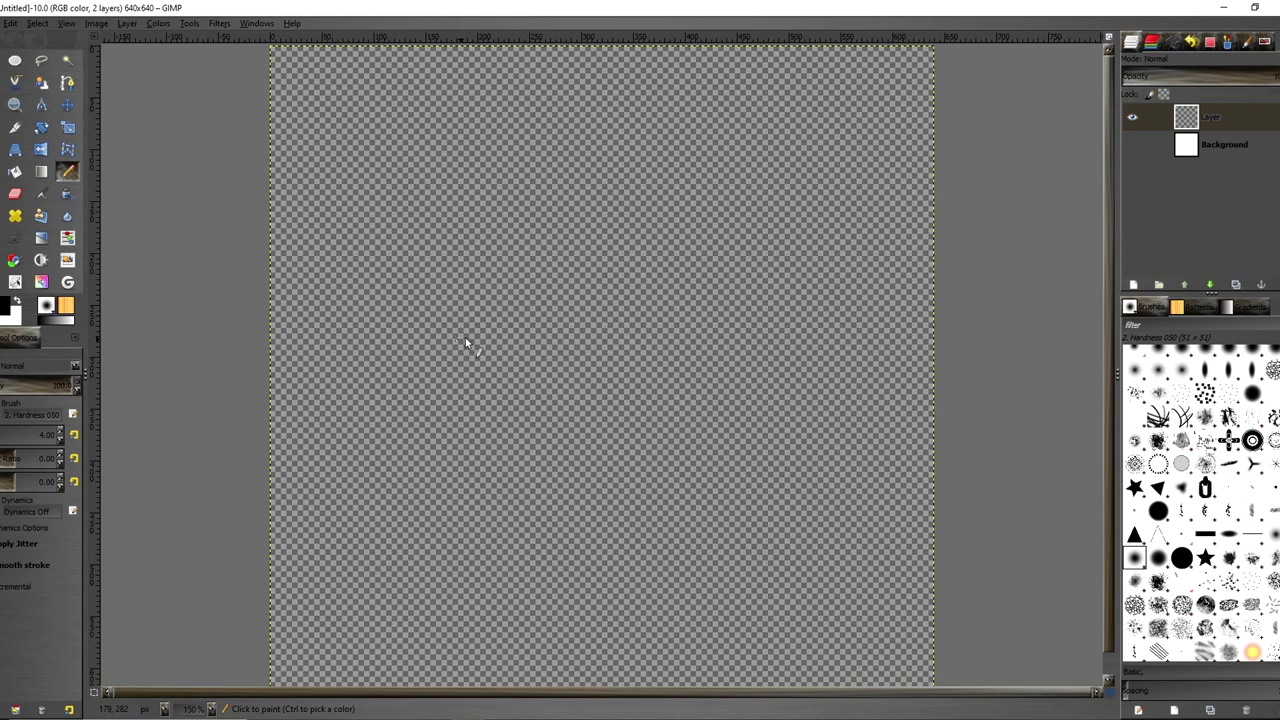
Draw the cube head's front face as a slanted four-sided outline of straight lines in the upper middle of the canvas
{"action": "left_click", "coordinate": [509, 312]}
{"action": "left_click", "coordinate": [512, 185], "text": "shift"}
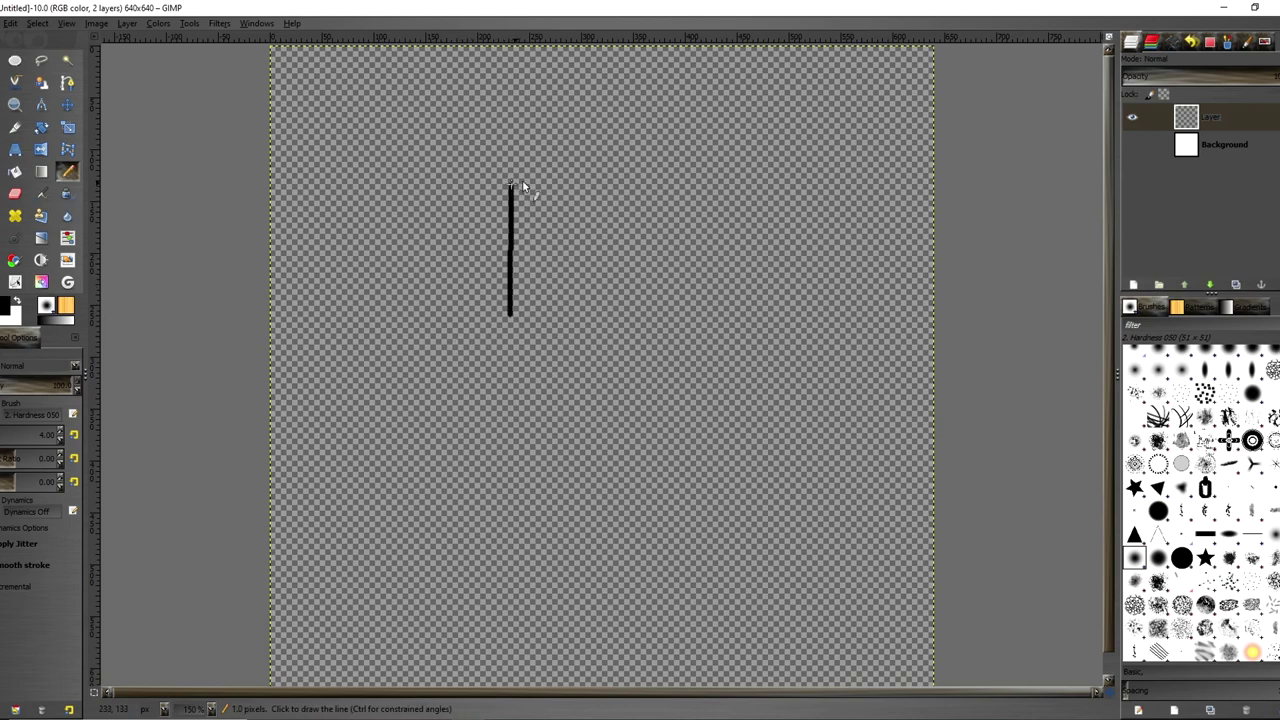
{"action": "left_click", "coordinate": [661, 155], "text": "shift"}
{"action": "left_click", "coordinate": [665, 290], "text": "shift"}
{"action": "left_click", "coordinate": [512, 314], "text": "shift"}
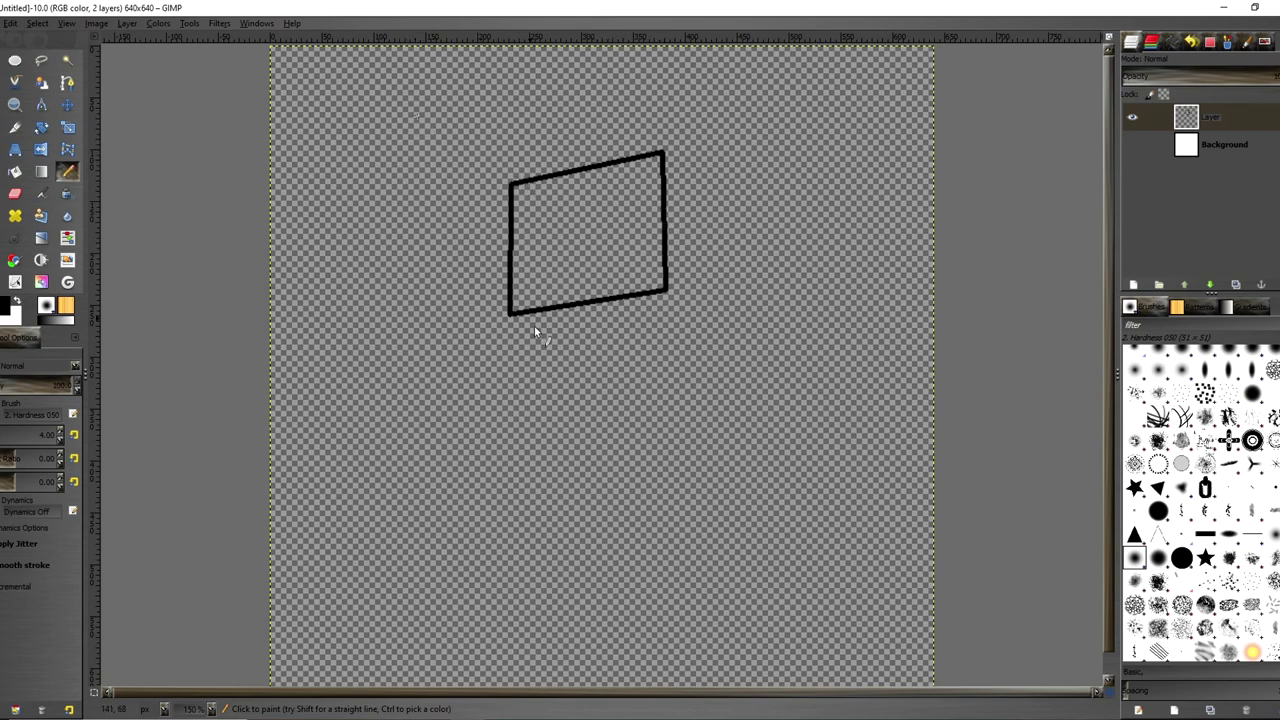
Add the cube's underside and its right side face with straight pencil lines joined to the front face's corners
{"action": "left_click", "coordinate": [626, 352], "text": "shift"}
{"action": "left_click", "coordinate": [756, 343], "text": "shift"}
{"action": "left_click", "coordinate": [667, 293], "text": "shift"}
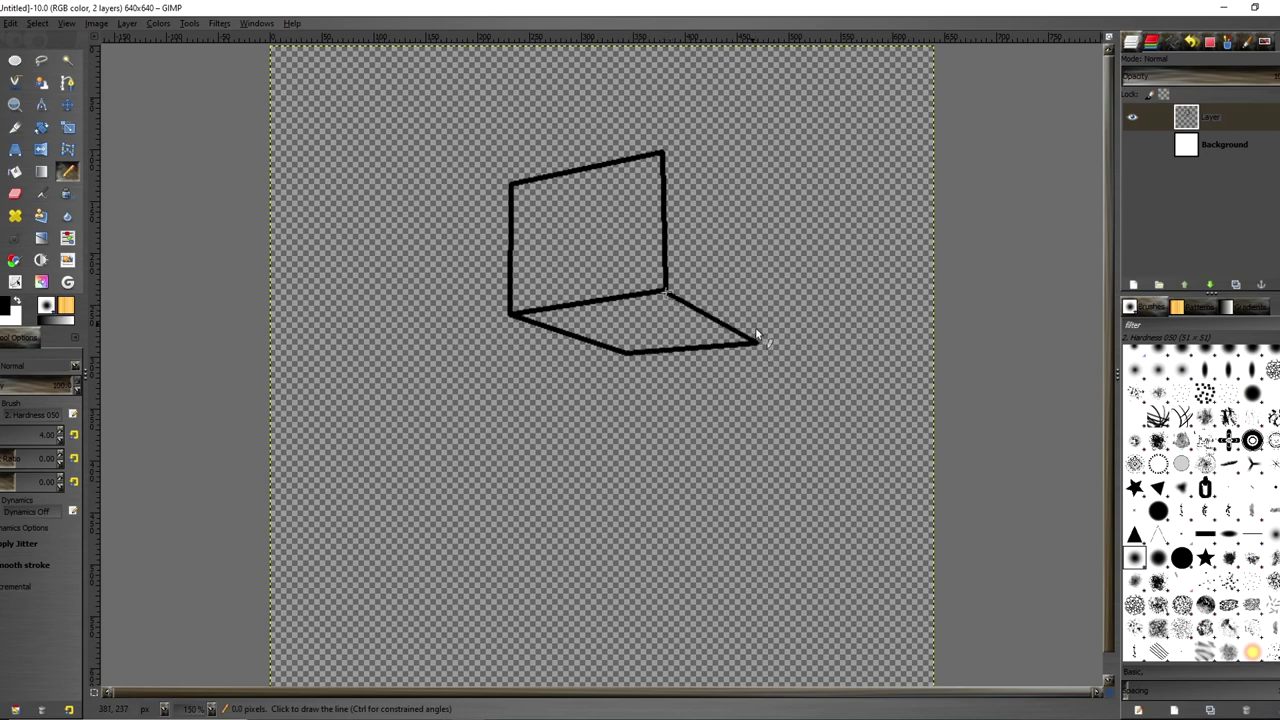
{"action": "left_click", "coordinate": [747, 207], "text": "shift"}
{"action": "key", "text": "ctrl+z"}
{"action": "left_click", "coordinate": [749, 196], "text": "shift"}
{"action": "left_click", "coordinate": [661, 155], "text": "shift"}
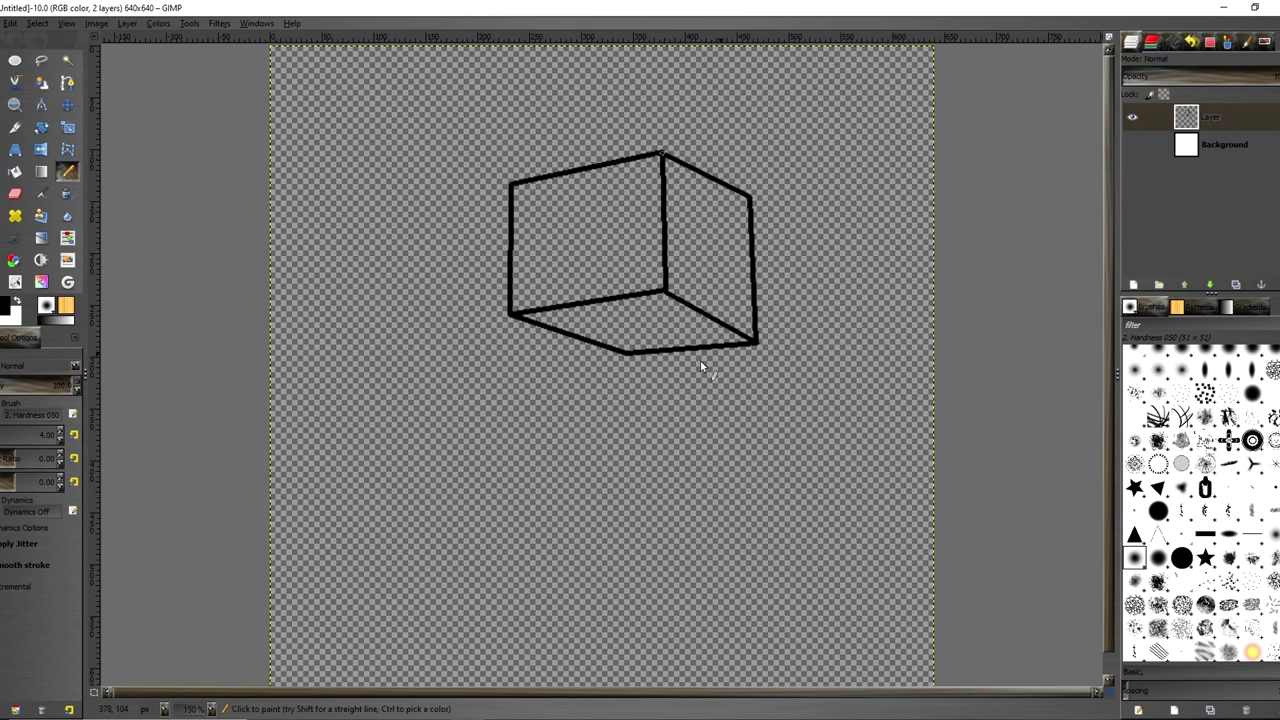
Draw a small slanted rectangle as the left eye near the upper edge of the cube's front face
{"action": "scroll", "coordinate": [471, 253], "scroll_direction": "up", "scroll_amount": 1}
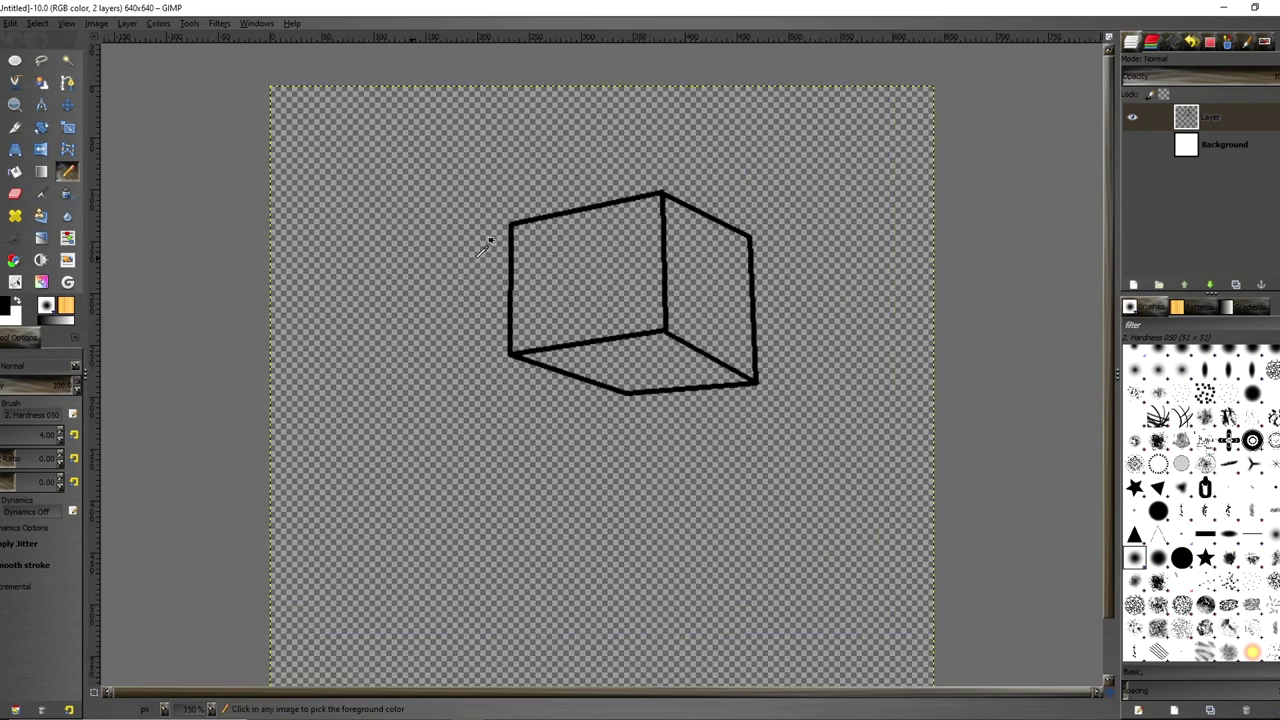
{"action": "key", "text": "ctrl"}
{"action": "scroll", "coordinate": [617, 269], "scroll_direction": "up", "scroll_amount": 1}
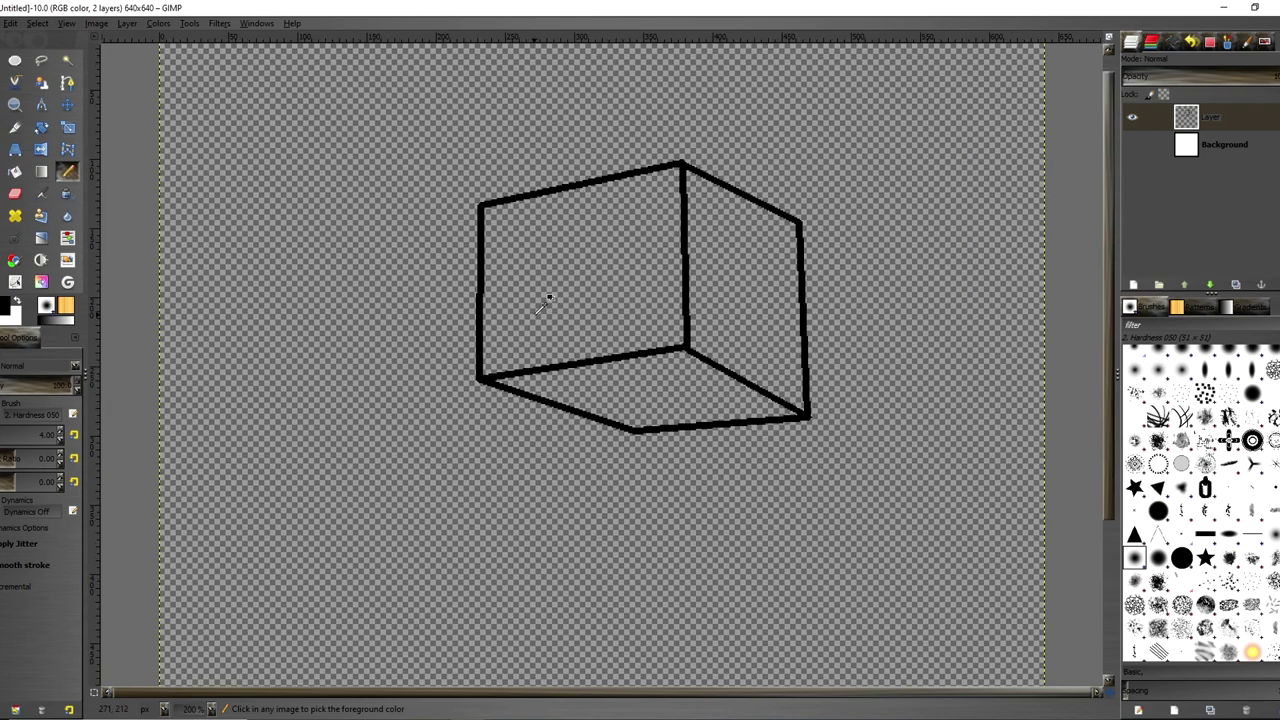
{"action": "scroll", "coordinate": [548, 302], "scroll_direction": "up", "scroll_amount": 1}
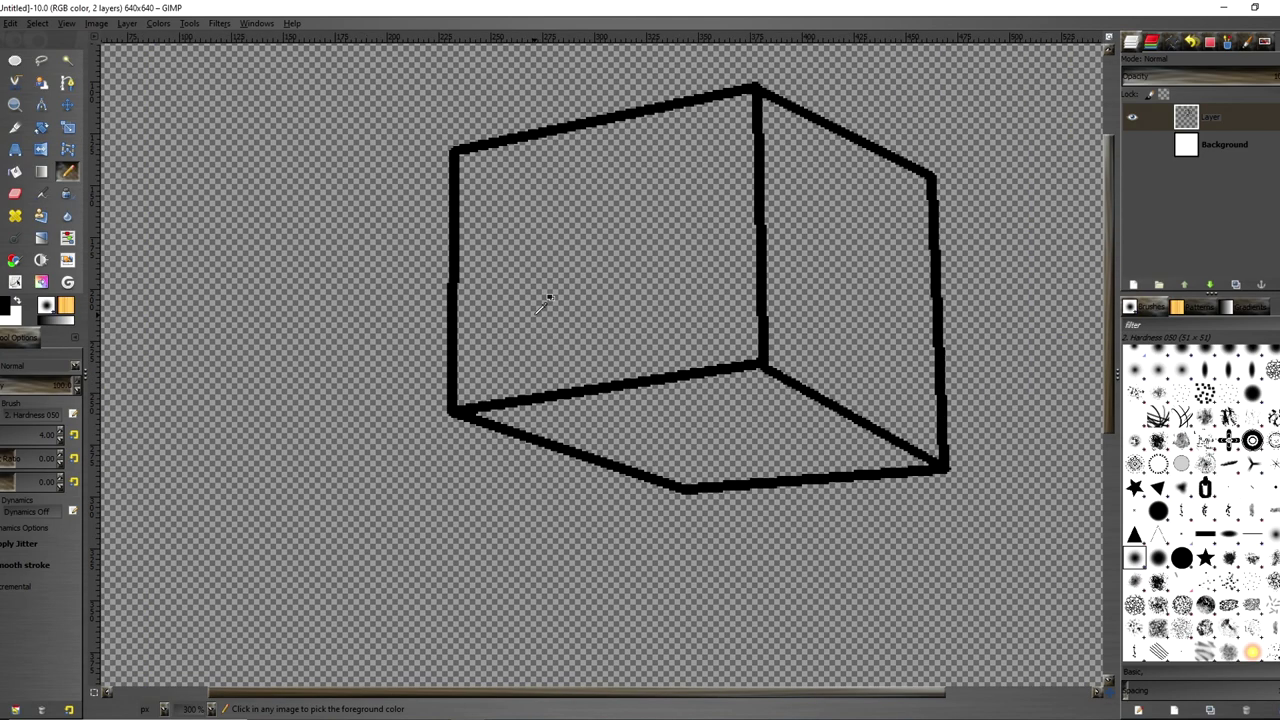
{"action": "left_click", "coordinate": [493, 202]}
{"action": "key", "text": "shift"}
{"action": "left_click", "coordinate": [580, 188], "text": "shift"}
{"action": "left_click", "coordinate": [580, 221], "text": "shift"}
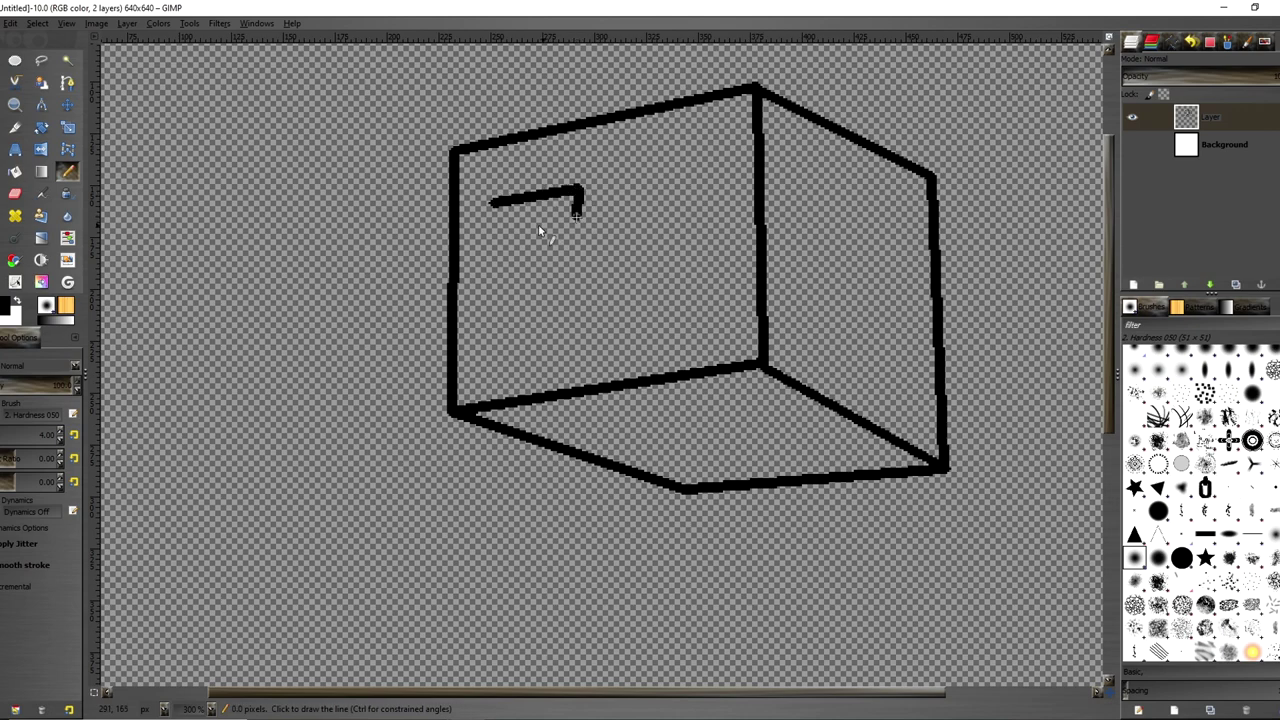
{"action": "left_click", "coordinate": [495, 227], "text": "shift"}
{"action": "left_click", "coordinate": [494, 205], "text": "shift"}
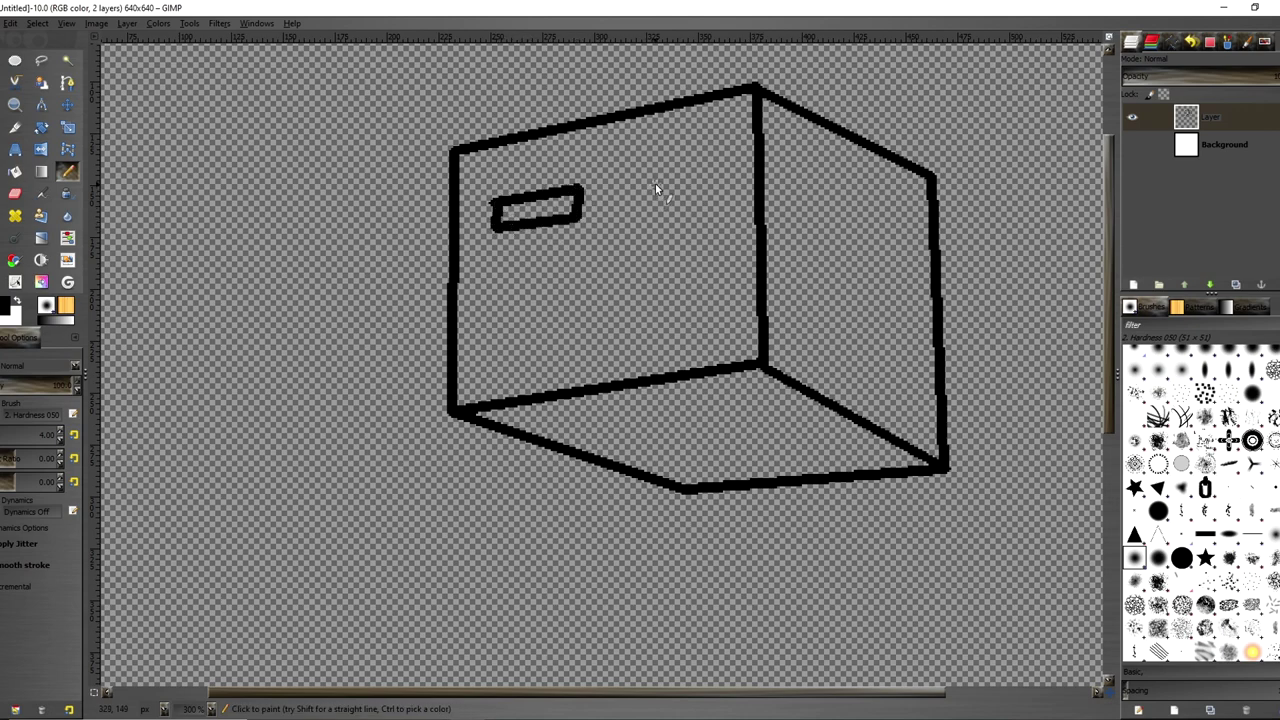
{"action": "left_click", "coordinate": [653, 212], "text": "shift"}
{"action": "left_click", "coordinate": [729, 203], "text": "shift"}
{"action": "left_click", "coordinate": [730, 170], "text": "shift"}
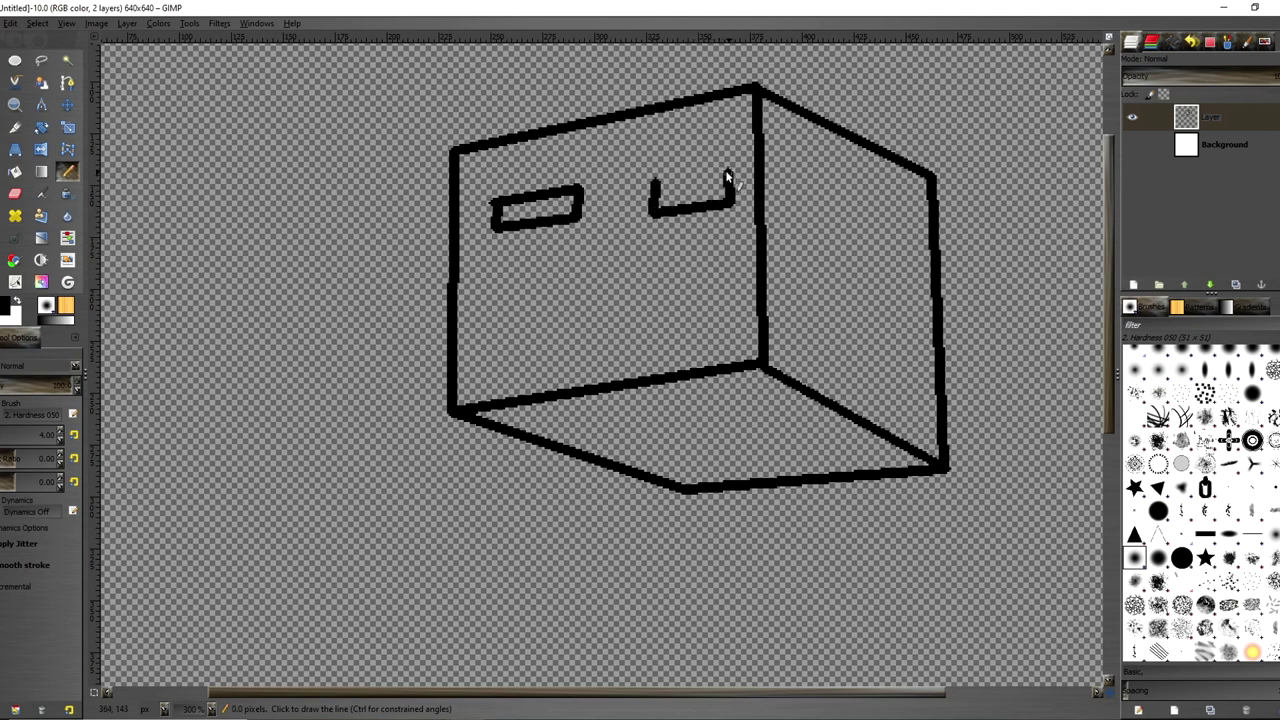
{"action": "left_click", "coordinate": [656, 177], "text": "shift"}
{"action": "key", "text": "ctrl+z"}
{"action": "key", "text": "ctrl+z"}
{"action": "key", "text": "ctrl+z"}
{"action": "key", "text": "ctrl+z"}
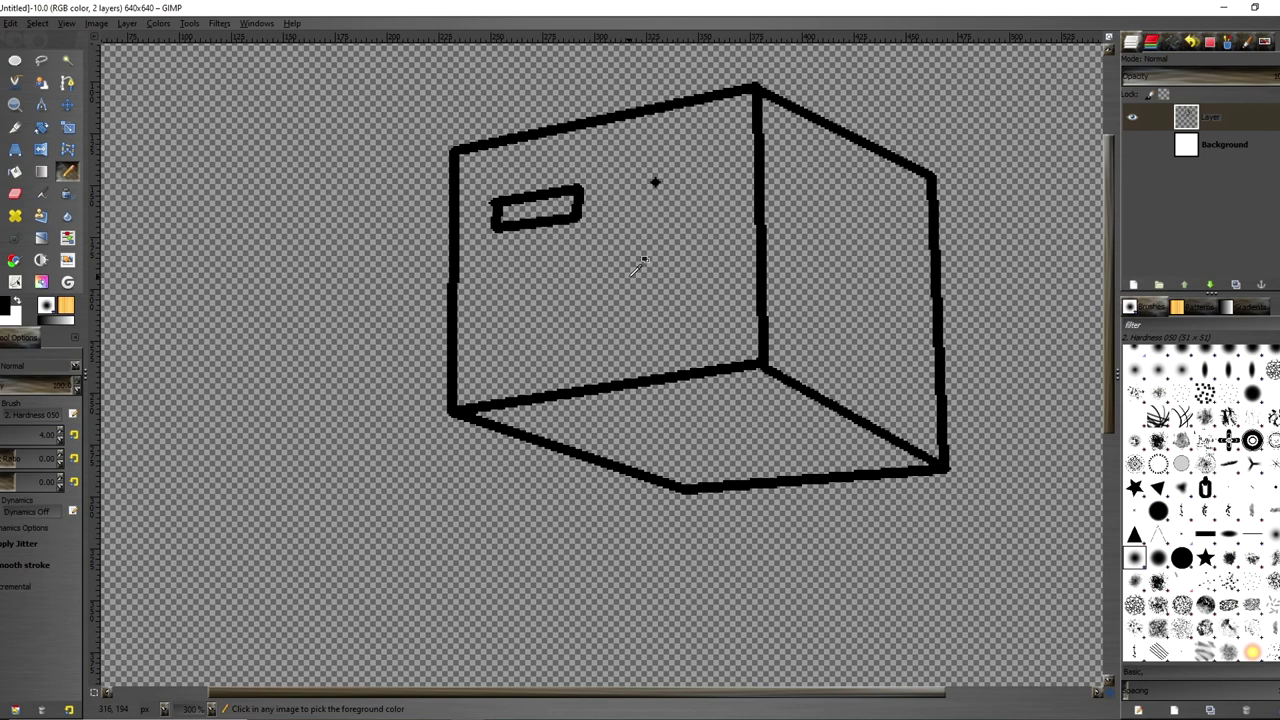
Draw a matching slanted rectangle as the right eye, slightly closer to the left eye, high on the front face
{"action": "left_click", "coordinate": [629, 180]}
{"action": "left_click", "coordinate": [629, 209], "text": "shift"}
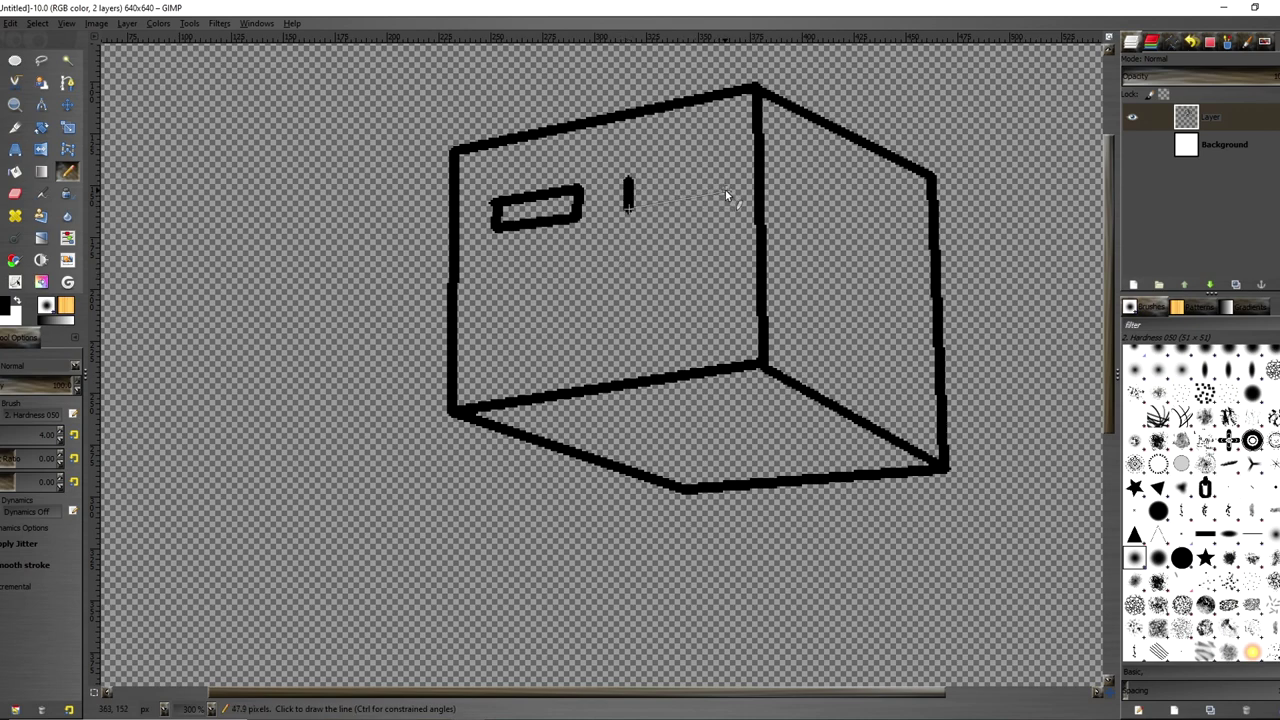
{"action": "left_click", "coordinate": [718, 193], "text": "shift"}
{"action": "left_click", "coordinate": [715, 170], "text": "shift"}
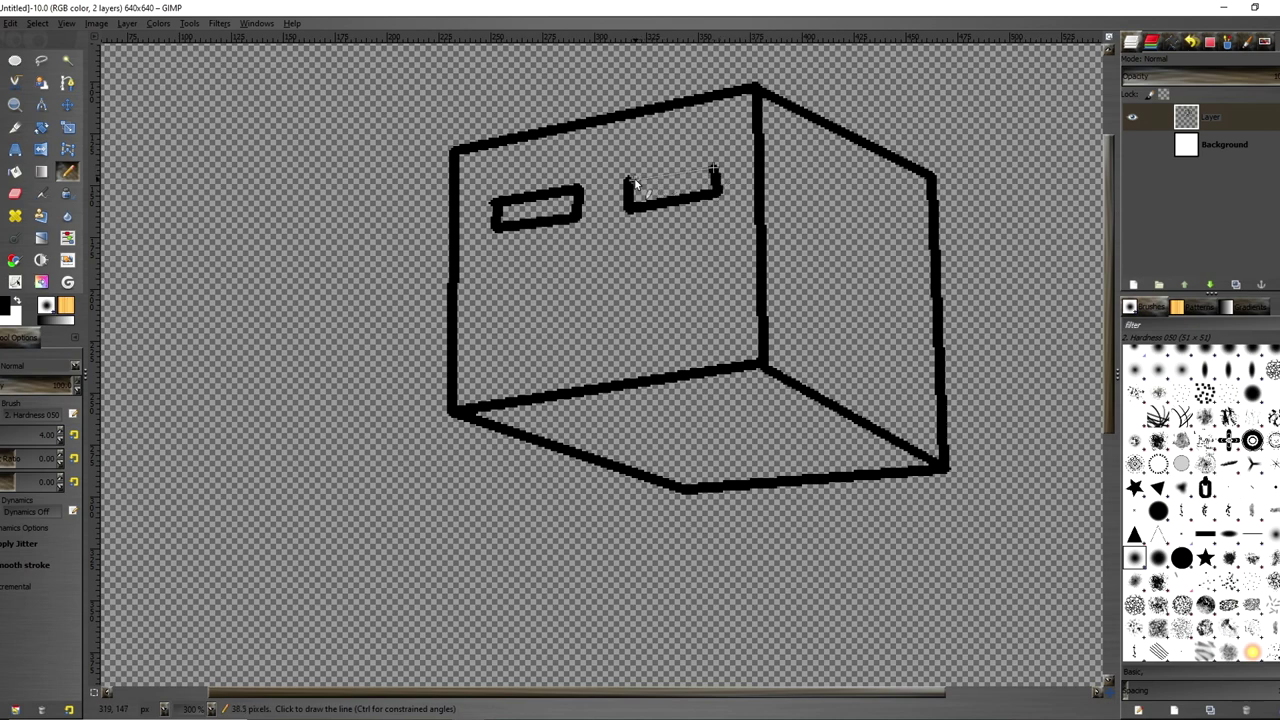
{"action": "left_click", "coordinate": [631, 181], "text": "shift"}
{"action": "scroll", "coordinate": [500, 268], "scroll_direction": "down", "scroll_amount": 3}
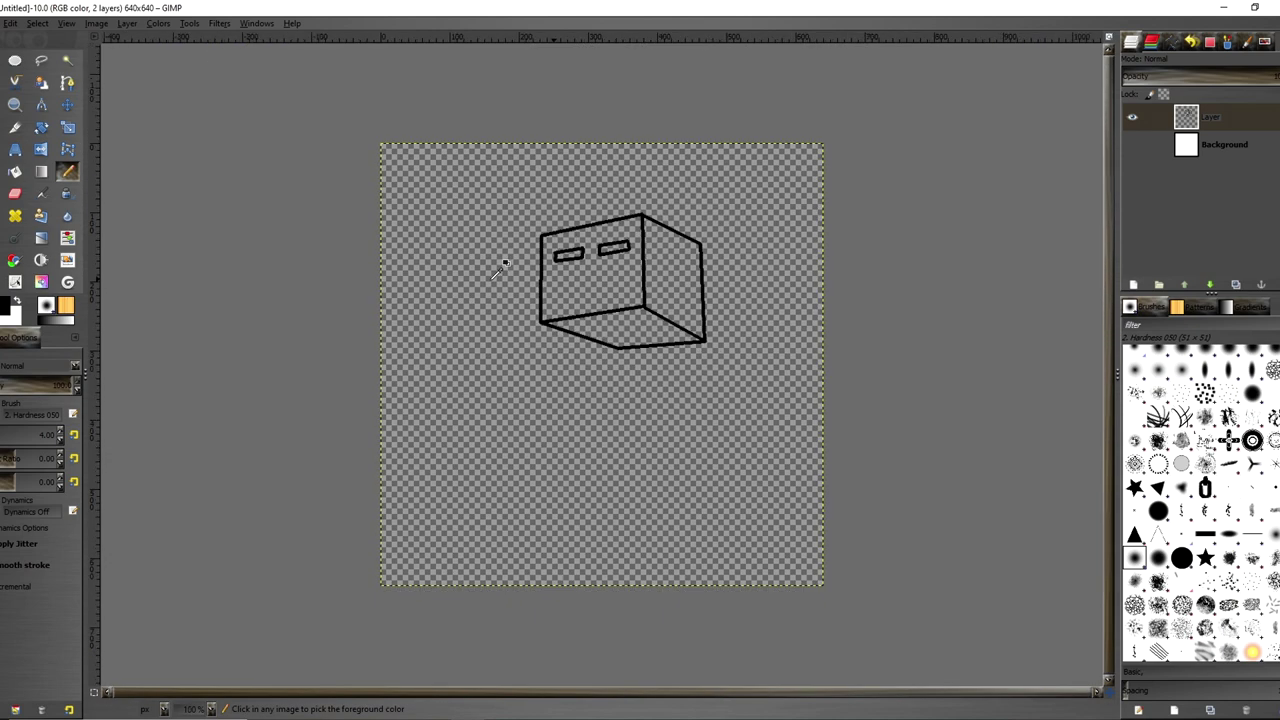
Undo the two eye rectangles on the cube's front face
{"action": "key", "text": "2"}
{"action": "key", "text": "ctrl+z"}
{"action": "key", "text": "ctrl+z"}
{"action": "key", "text": "ctrl+z"}
{"action": "key", "text": "ctrl+z"}
{"action": "key", "text": "ctrl+z"}
{"action": "key", "text": "ctrl+z"}
{"action": "key", "text": "ctrl+z"}
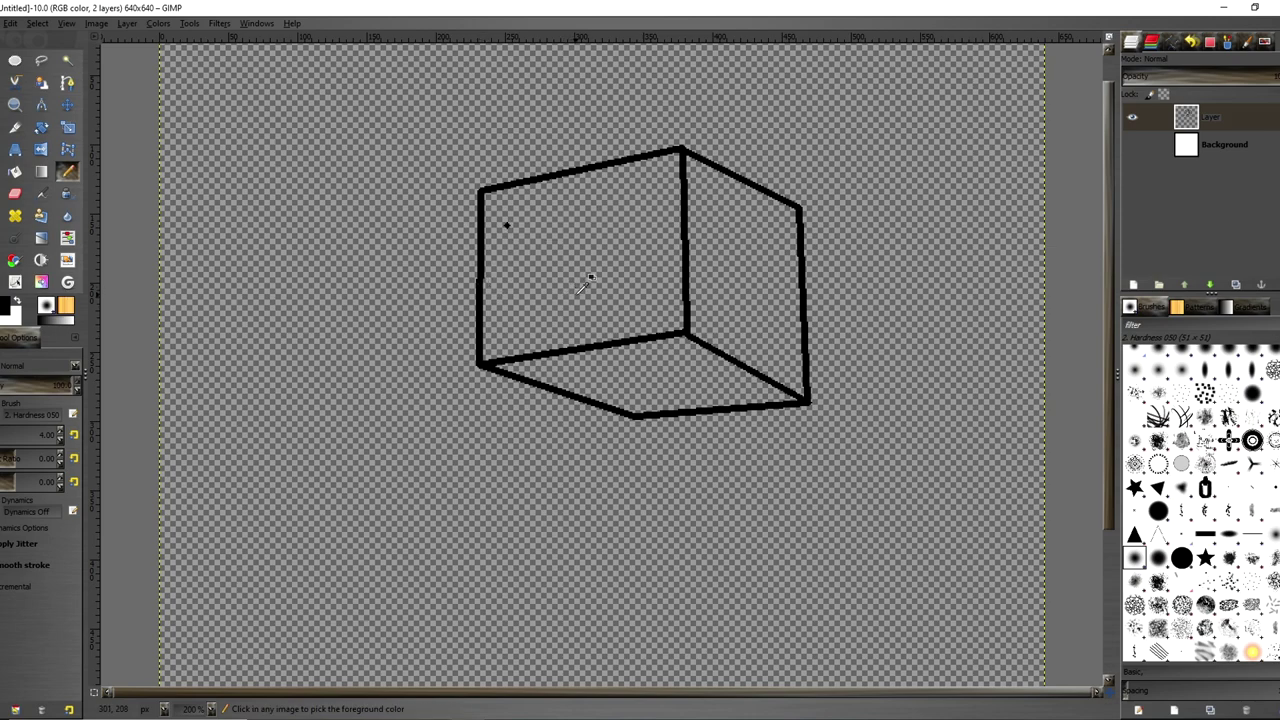
Draw the left eye as a small slanted rectangle in the lower half of the cube's front face
{"action": "left_click", "coordinate": [510, 276]}
{"action": "left_click", "coordinate": [508, 305]}
{"action": "left_click", "coordinate": [570, 292]}
{"action": "left_click", "coordinate": [571, 266]}
{"action": "left_click", "coordinate": [509, 275]}
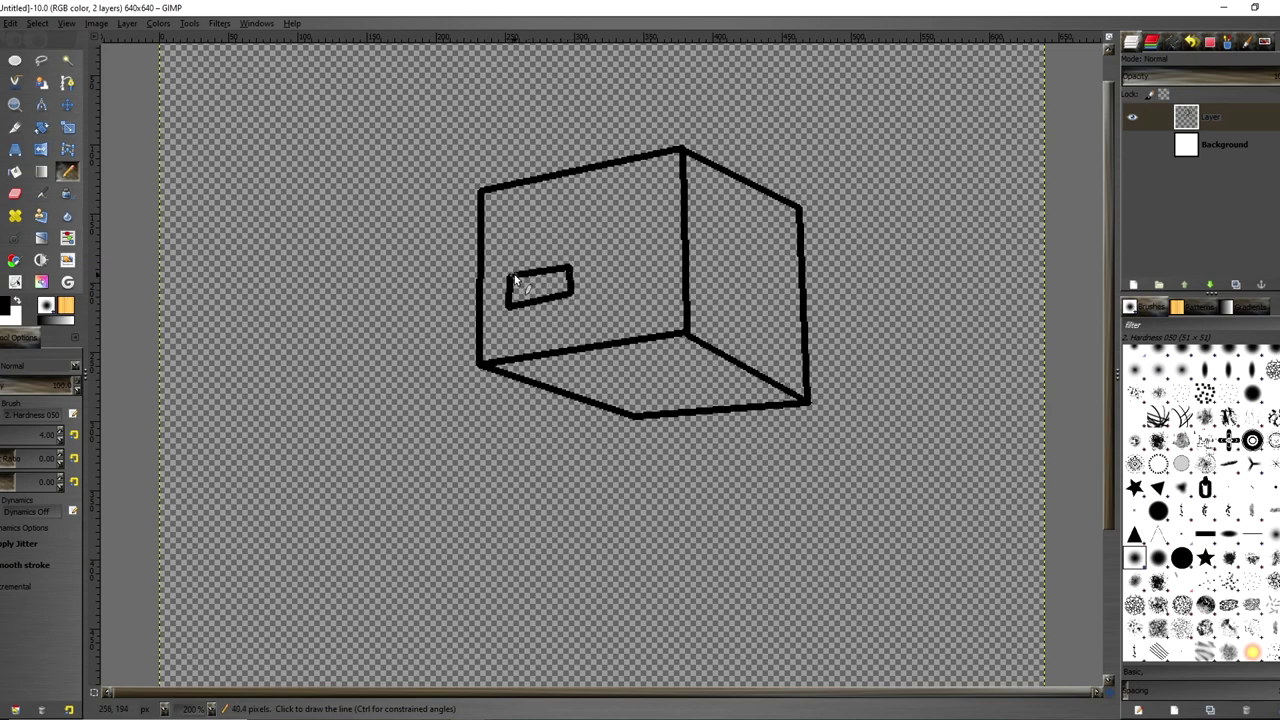
Draw the right eye as a similar four-sided outline beside the left eye, near the front face's right edge
{"action": "left_click", "coordinate": [604, 263]}
{"action": "left_click", "coordinate": [655, 253], "text": "shift"}
{"action": "key", "text": "ctrl+z"}
{"action": "left_click", "coordinate": [663, 260], "text": "shift"}
{"action": "key", "text": "shift"}
{"action": "left_click", "coordinate": [604, 288], "text": "shift"}
{"action": "left_click", "coordinate": [602, 264], "text": "shift"}
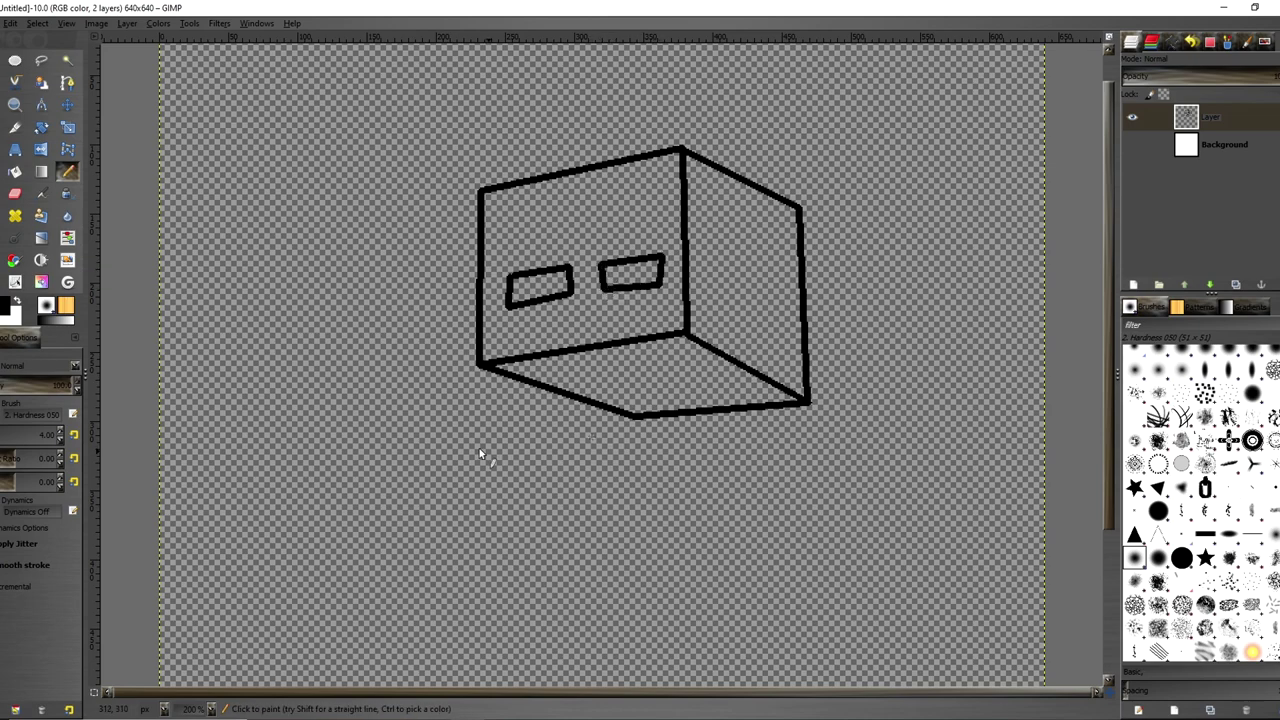
Draw a closed, angular S-shaped body outline with straight pencil lines, starting from a neck under the cube and widening at the base
{"action": "scroll", "coordinate": [460, 420], "scroll_direction": "down", "scroll_amount": 2, "text": "ctrl"}
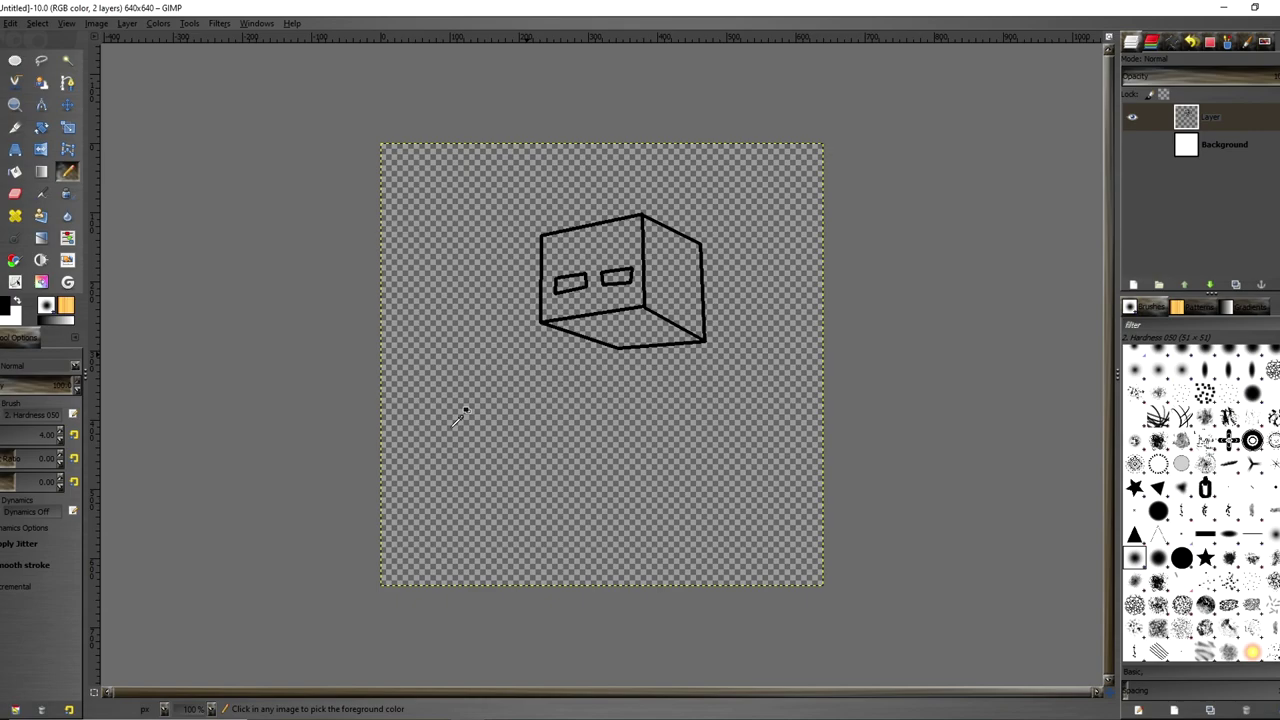
{"action": "scroll", "coordinate": [451, 371], "scroll_direction": "up", "scroll_amount": 1, "text": "ctrl"}
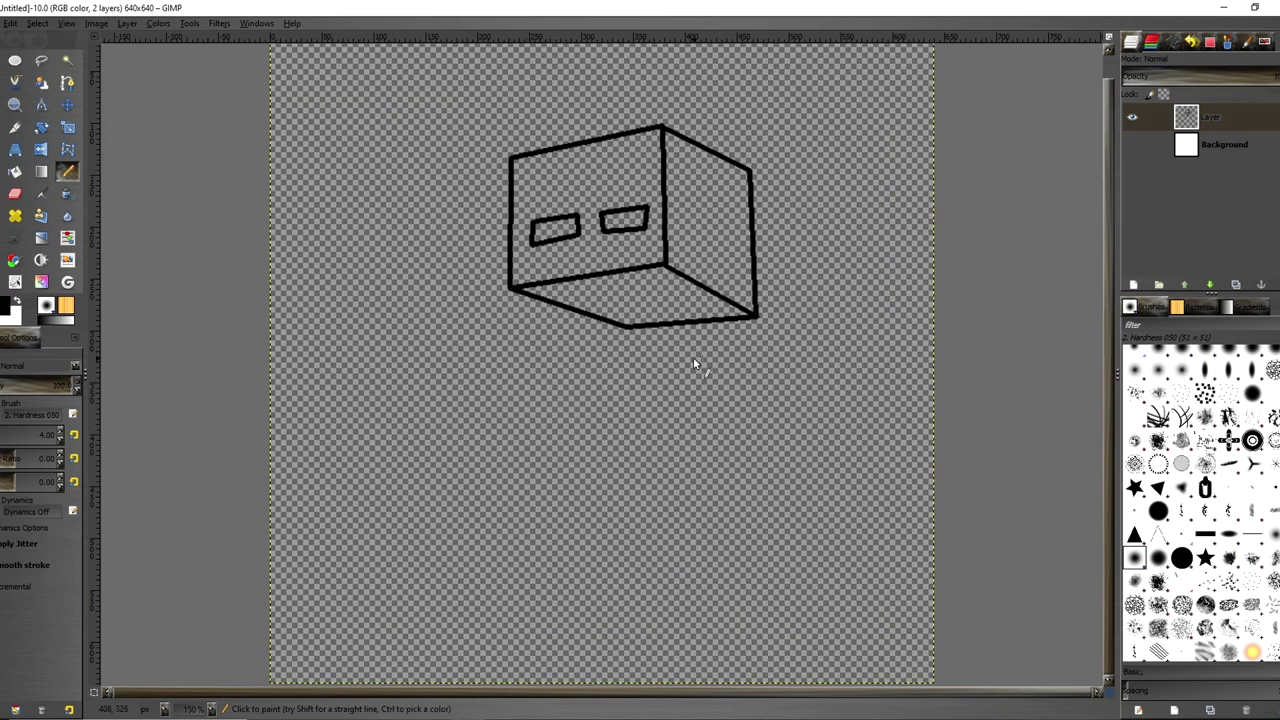
{"action": "left_click", "coordinate": [663, 302]}
{"action": "left_click", "coordinate": [600, 356], "text": "shift"}
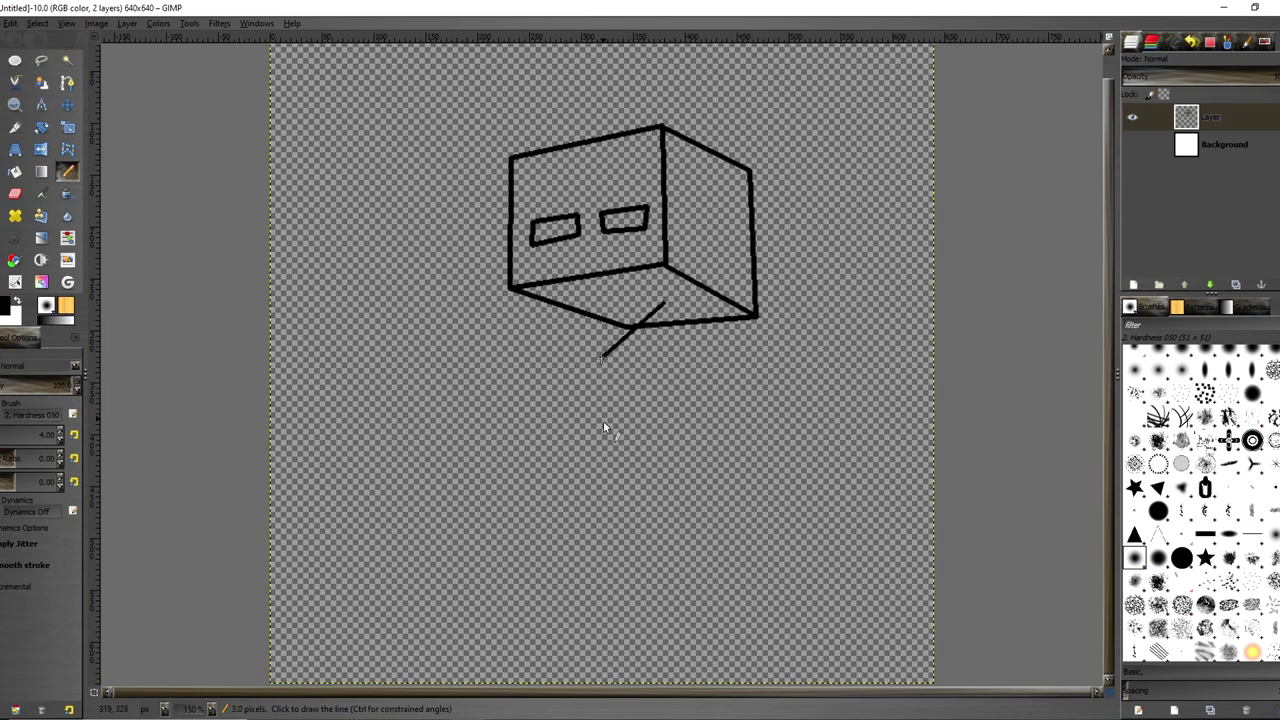
{"action": "left_click", "coordinate": [603, 428], "text": "shift"}
{"action": "left_click", "coordinate": [693, 443], "text": "shift"}
{"action": "left_click", "coordinate": [756, 500], "text": "shift"}
{"action": "left_click", "coordinate": [740, 567], "text": "shift"}
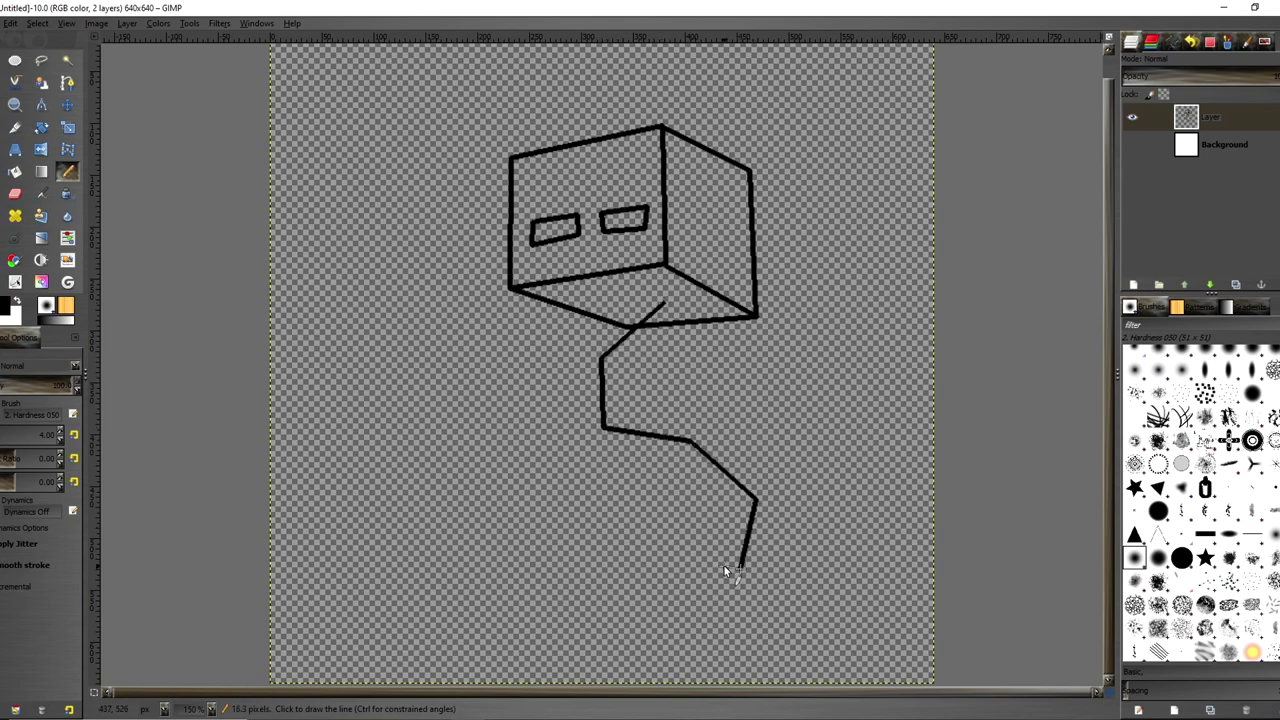
{"action": "left_click", "coordinate": [554, 588], "text": "shift"}
{"action": "left_click", "coordinate": [541, 536], "text": "shift"}
{"action": "left_click", "coordinate": [612, 519], "text": "shift"}
{"action": "left_click", "coordinate": [546, 480], "text": "shift"}
{"action": "left_click", "coordinate": [532, 378], "text": "shift"}
{"action": "left_click", "coordinate": [566, 336], "text": "shift"}
{"action": "left_click", "coordinate": [608, 304], "text": "shift"}
{"action": "left_click", "coordinate": [663, 301], "text": "shift"}
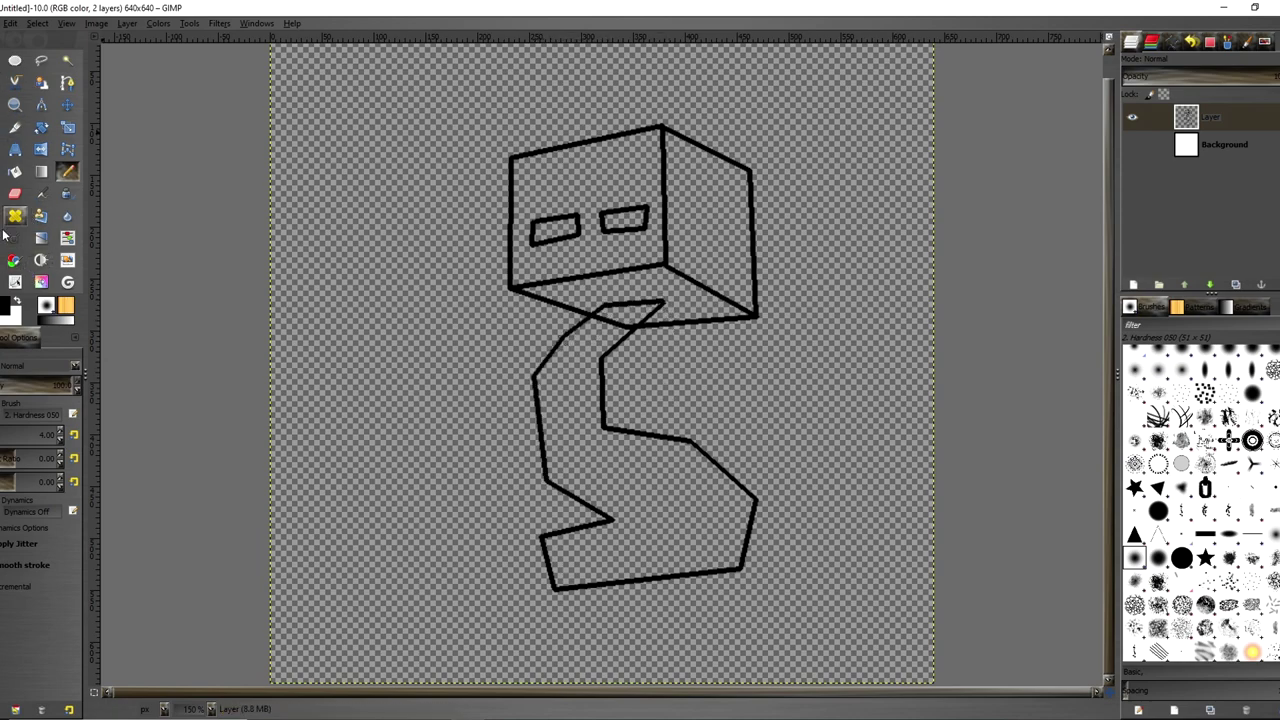
Erase the cube's lower edge lines where they cross inside the neck, using the Eraser at size 10
{"action": "left_click", "coordinate": [14, 194]}
{"action": "scroll", "coordinate": [627, 309], "scroll_direction": "up", "scroll_amount": 5, "text": "ctrl"}
{"action": "mouse_move", "coordinate": [592, 357]}
{"action": "left_mouse_down"}
{"action": "mouse_move", "coordinate": [503, 380]}
{"action": "mouse_move", "coordinate": [545, 342]}
{"action": "mouse_move", "coordinate": [537, 359]}
{"action": "mouse_move", "coordinate": [548, 353]}
{"action": "mouse_move", "coordinate": [508, 368]}
{"action": "mouse_move", "coordinate": [535, 340]}
{"action": "mouse_move", "coordinate": [490, 362]}
{"action": "mouse_move", "coordinate": [538, 338]}
{"action": "left_mouse_up"}
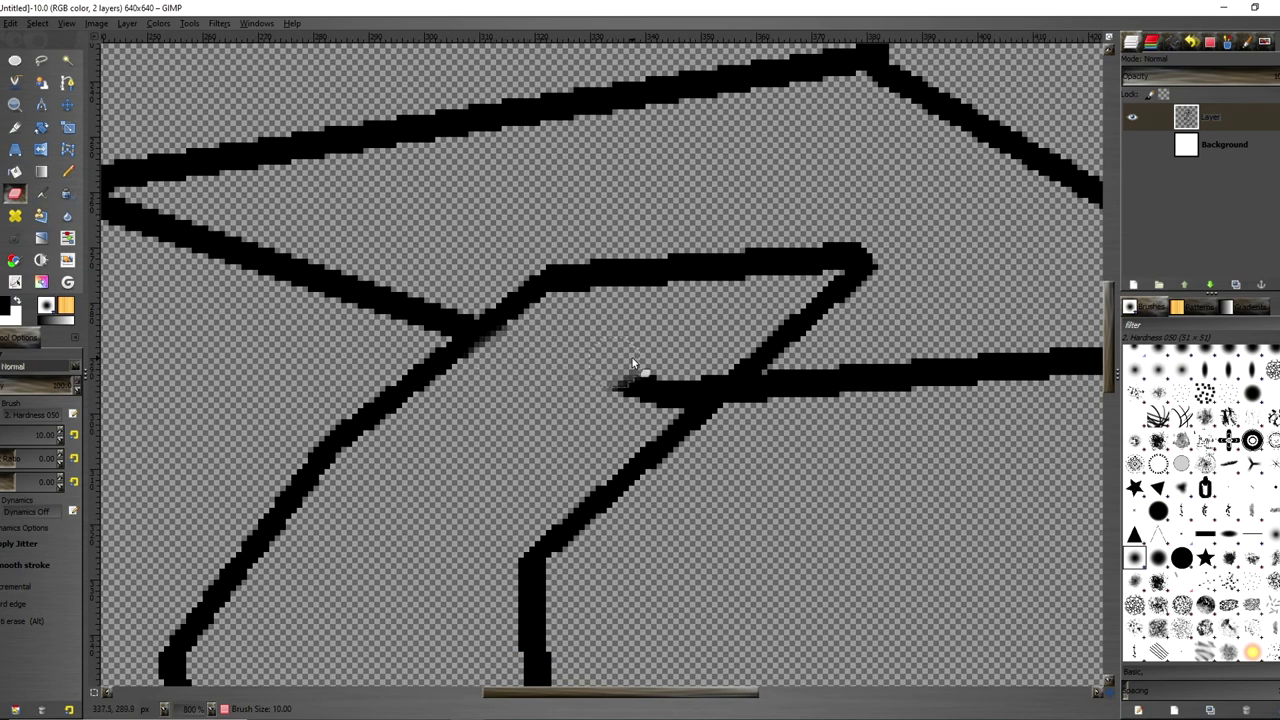
{"action": "left_click_drag", "start_coordinate": [653, 376], "coordinate": [690, 374]}
{"action": "left_click_drag", "start_coordinate": [650, 408], "coordinate": [708, 363]}
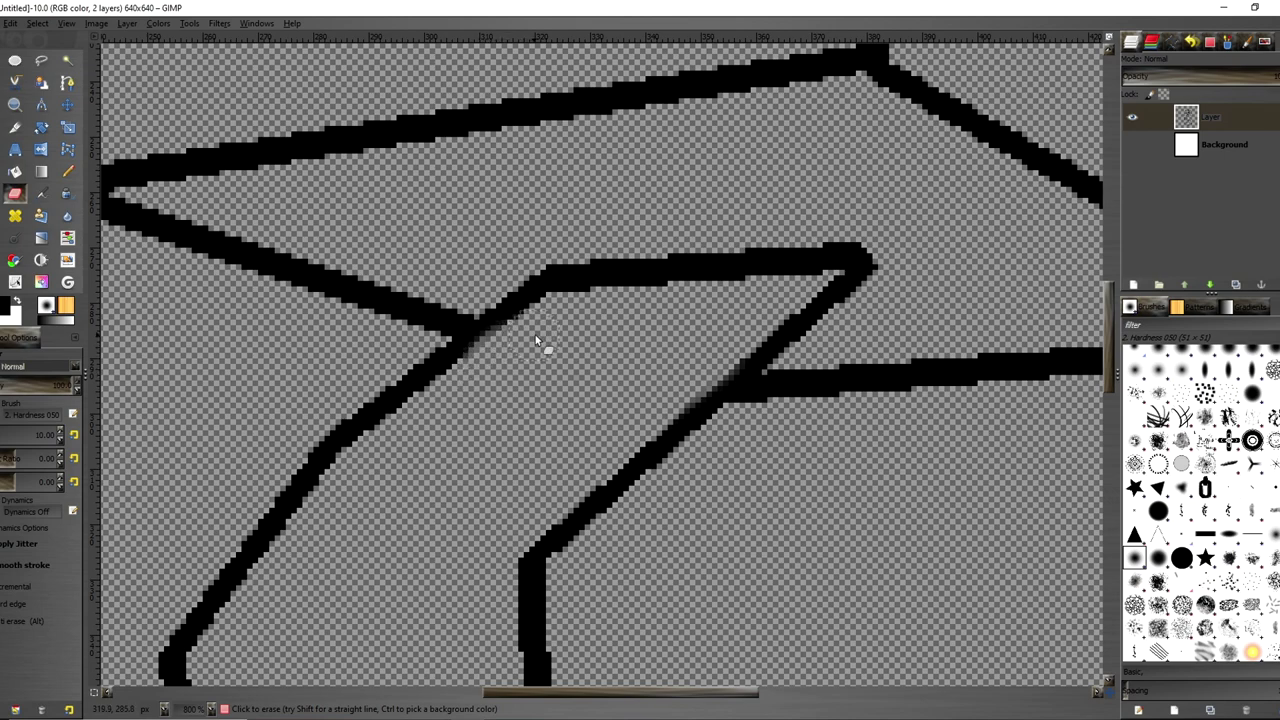
{"action": "scroll", "coordinate": [572, 342], "scroll_direction": "down", "scroll_amount": 4}
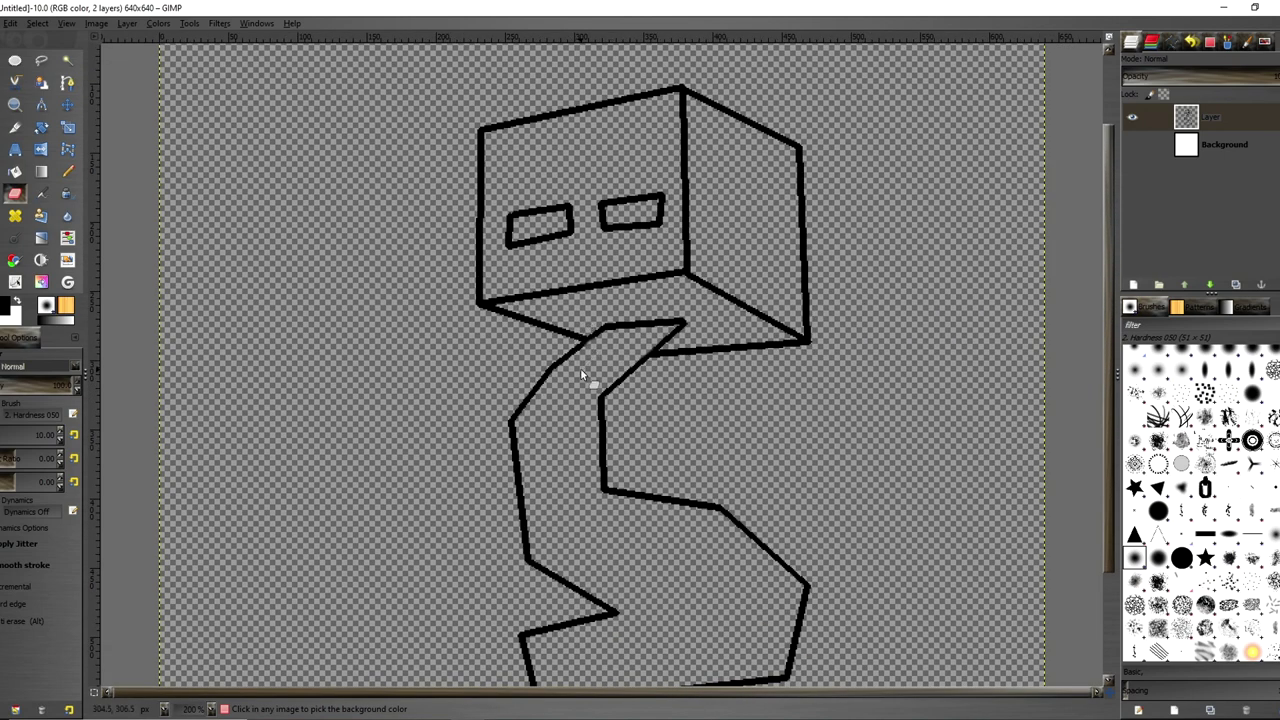
With the Pencil at size 4, draw straight depth lines from the neck's right tip down to the body's first ledge, parallel to its inner edge
{"action": "left_click", "coordinate": [68, 171]}
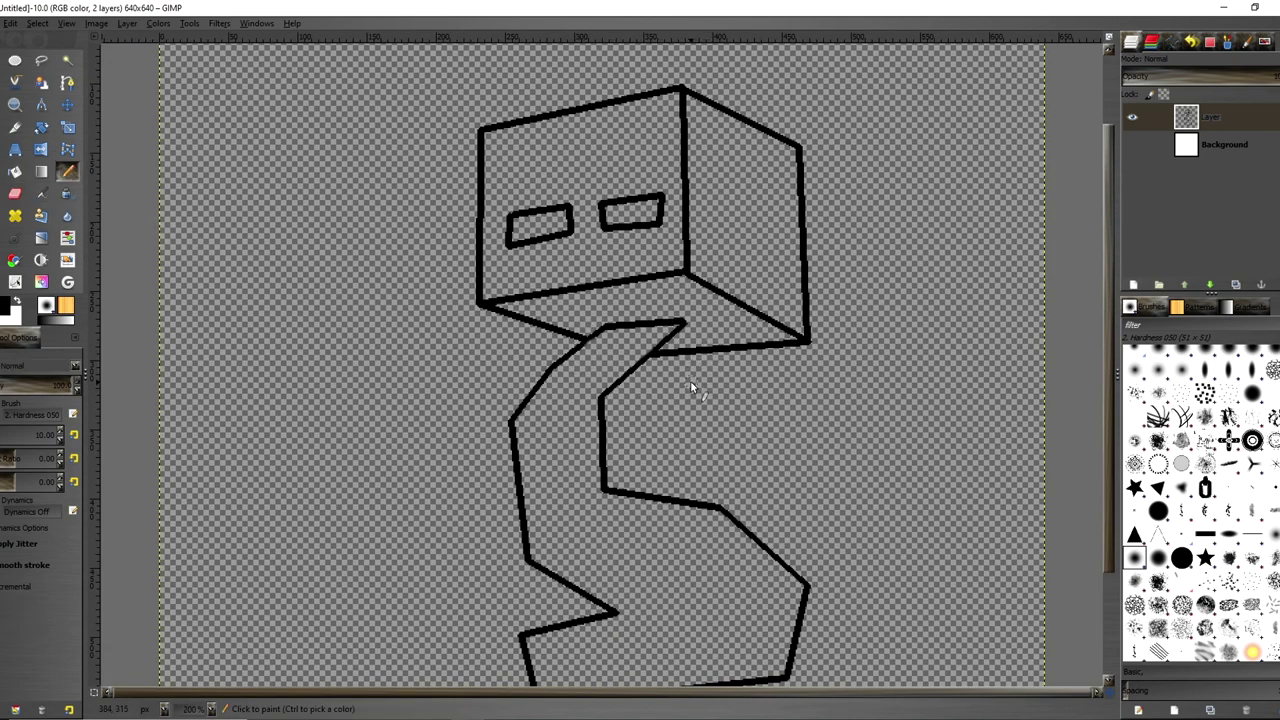
{"action": "left_click", "coordinate": [60, 431]}
{"action": "key", "text": "1"}
{"action": "key", "text": "plus"}
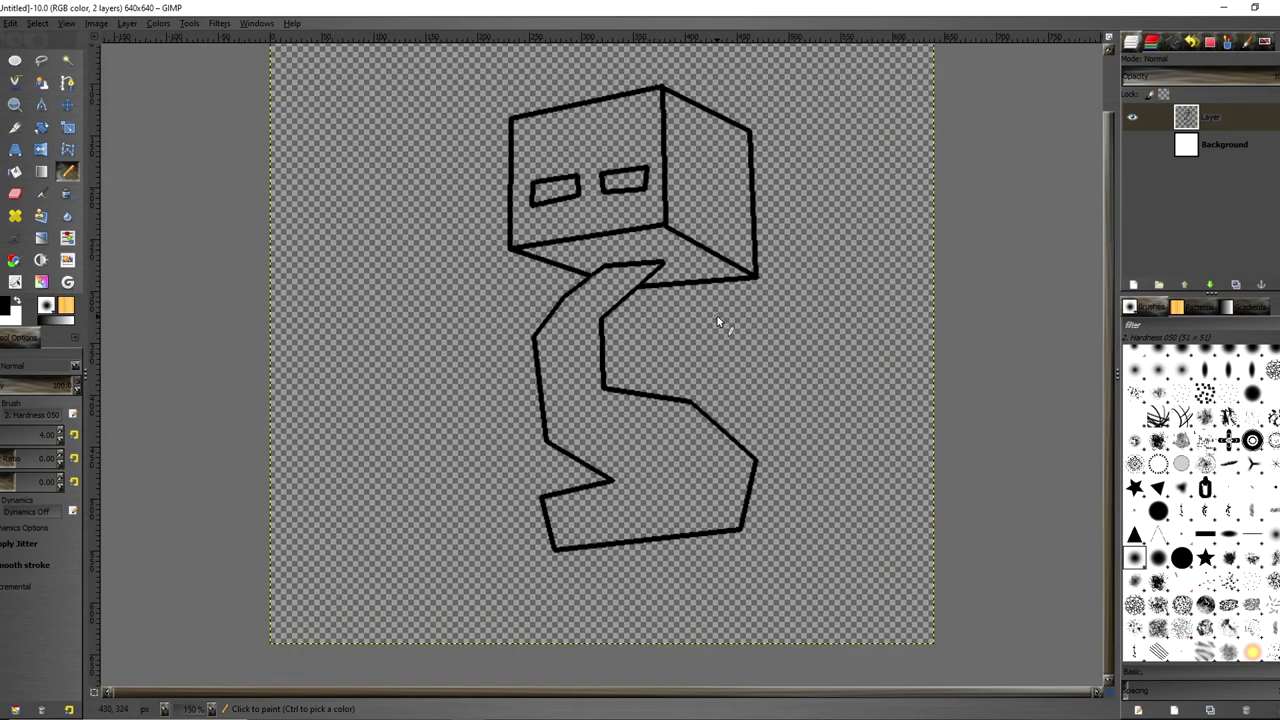
{"action": "left_click_drag", "start_coordinate": [663, 268], "coordinate": [660, 305]}
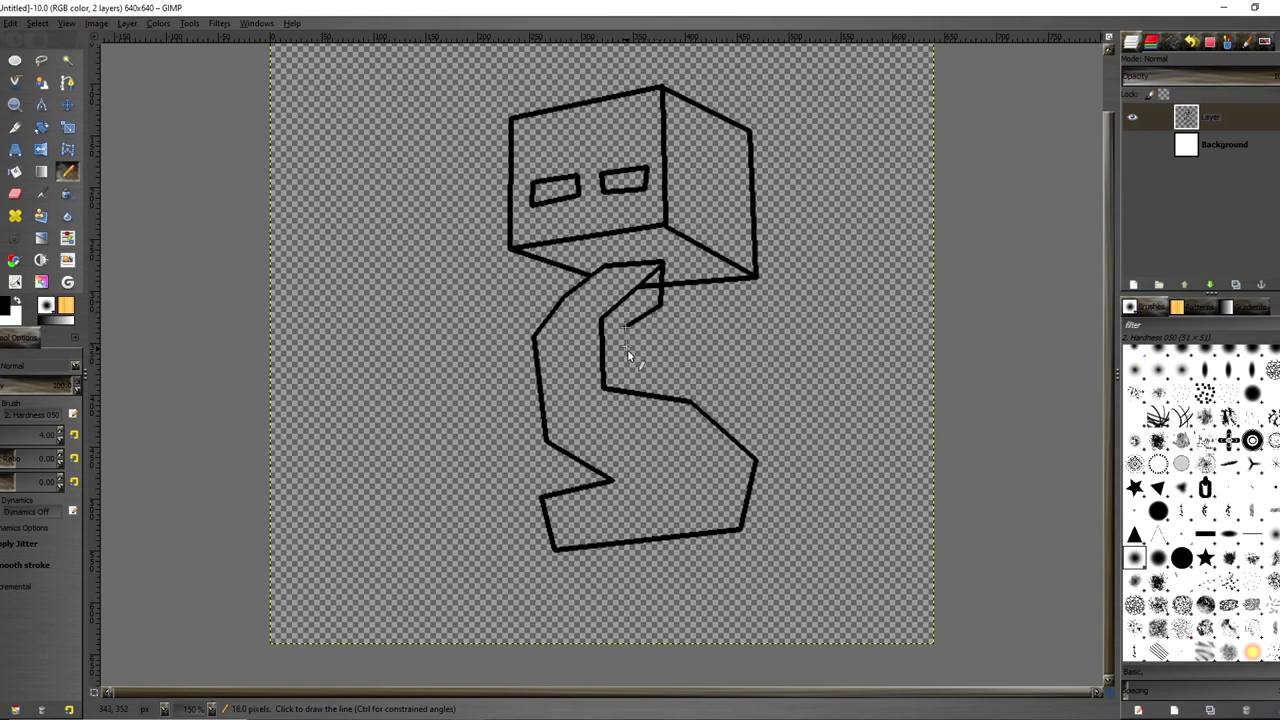
{"action": "key", "text": "ctrl+z"}
{"action": "left_click", "coordinate": [629, 332], "text": "shift"}
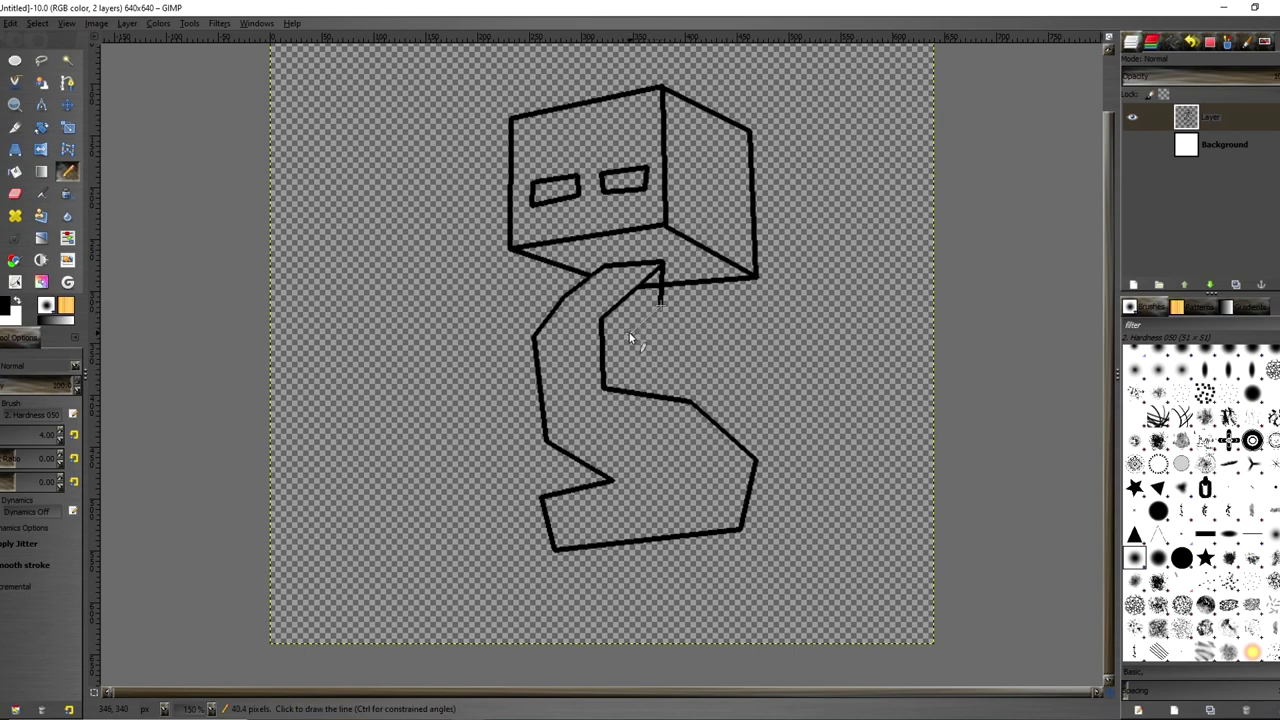
{"action": "left_click", "coordinate": [630, 391], "text": "shift"}
Add depth to the lower body by drawing parallel edges with corner connectors along its upper slope, right side and base
{"action": "left_click", "coordinate": [757, 461]}
{"action": "left_click", "coordinate": [784, 469]}
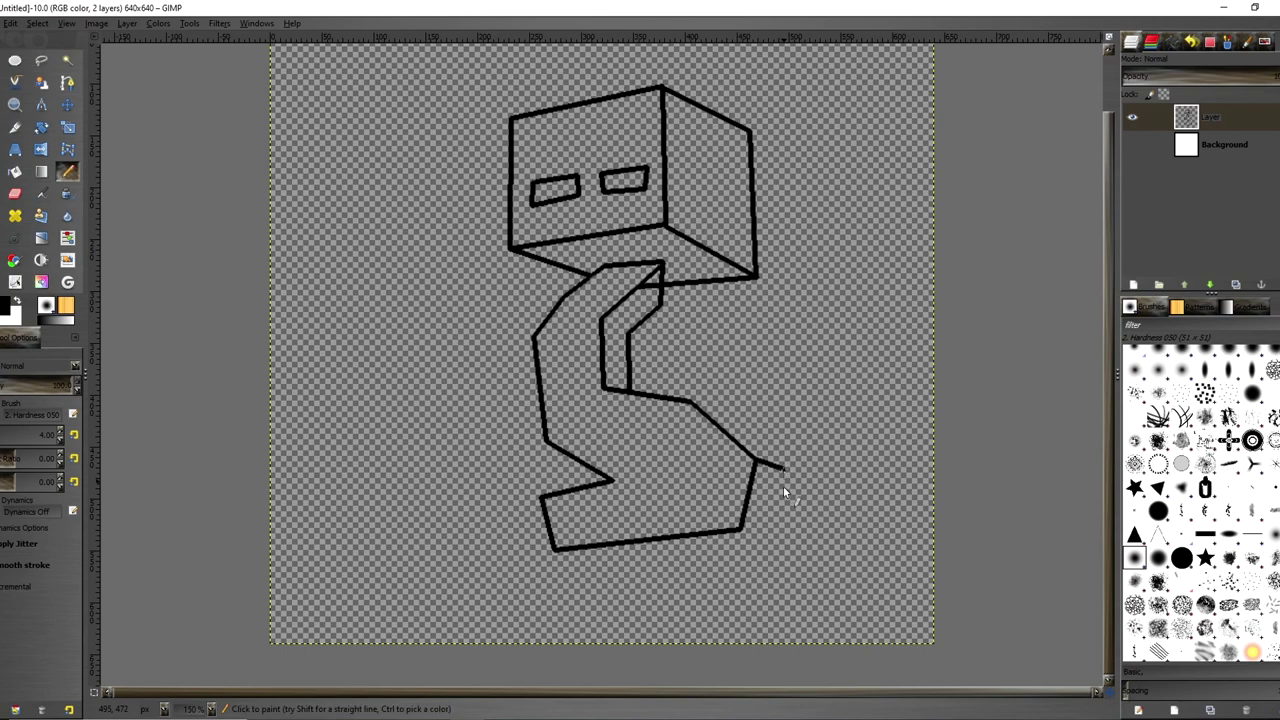
{"action": "left_click", "coordinate": [768, 545]}
{"action": "left_click", "coordinate": [742, 529]}
{"action": "left_click", "coordinate": [721, 405]}
{"action": "left_click", "coordinate": [696, 403]}
{"action": "left_click", "coordinate": [769, 545]}
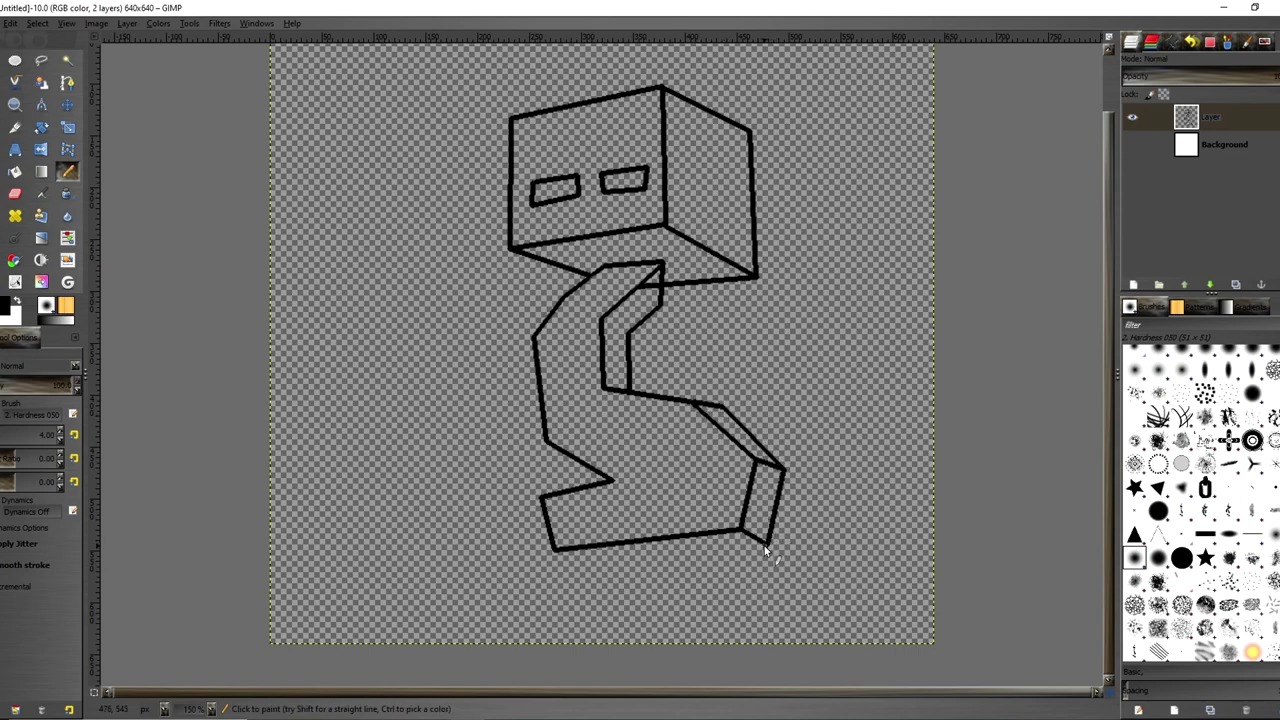
{"action": "left_click", "coordinate": [581, 568]}
{"action": "left_click", "coordinate": [556, 550]}
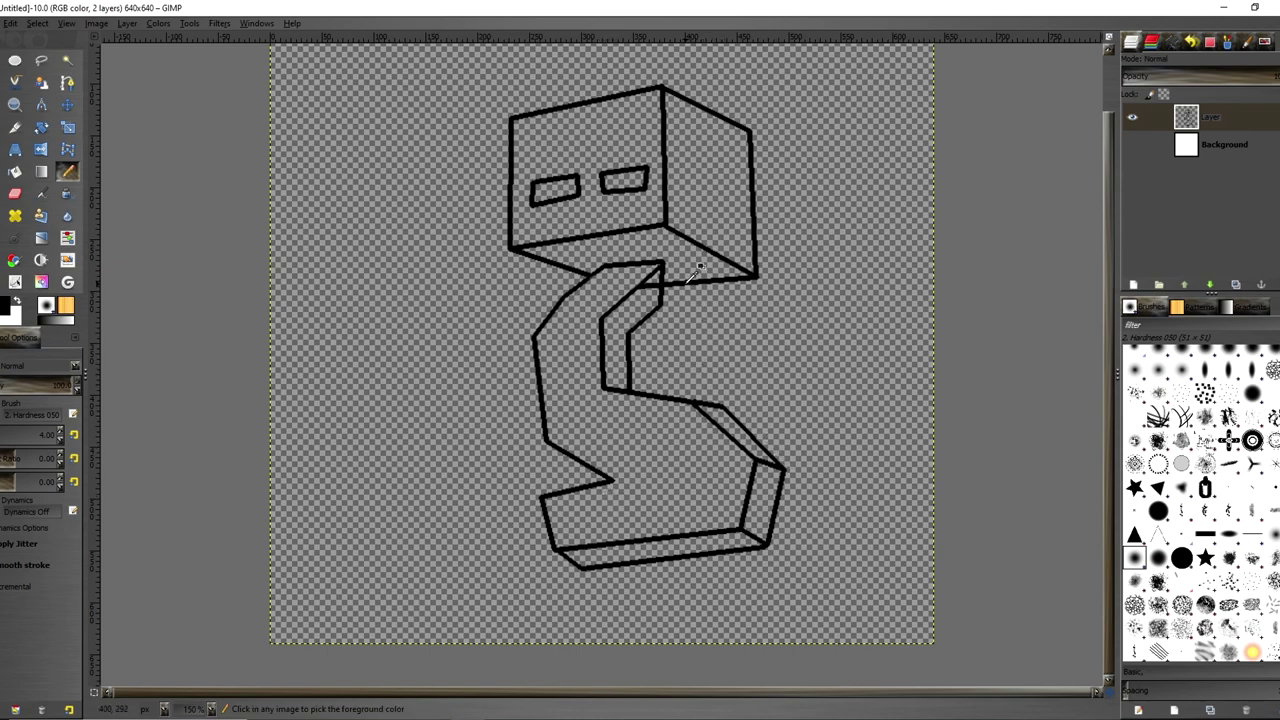
Free-select the stray piece of the cube's lower edge inside the neck's side face, delete it and clear the selection
{"action": "scroll", "coordinate": [692, 272], "scroll_direction": "up", "scroll_amount": 4}
{"action": "key", "text": "f"}
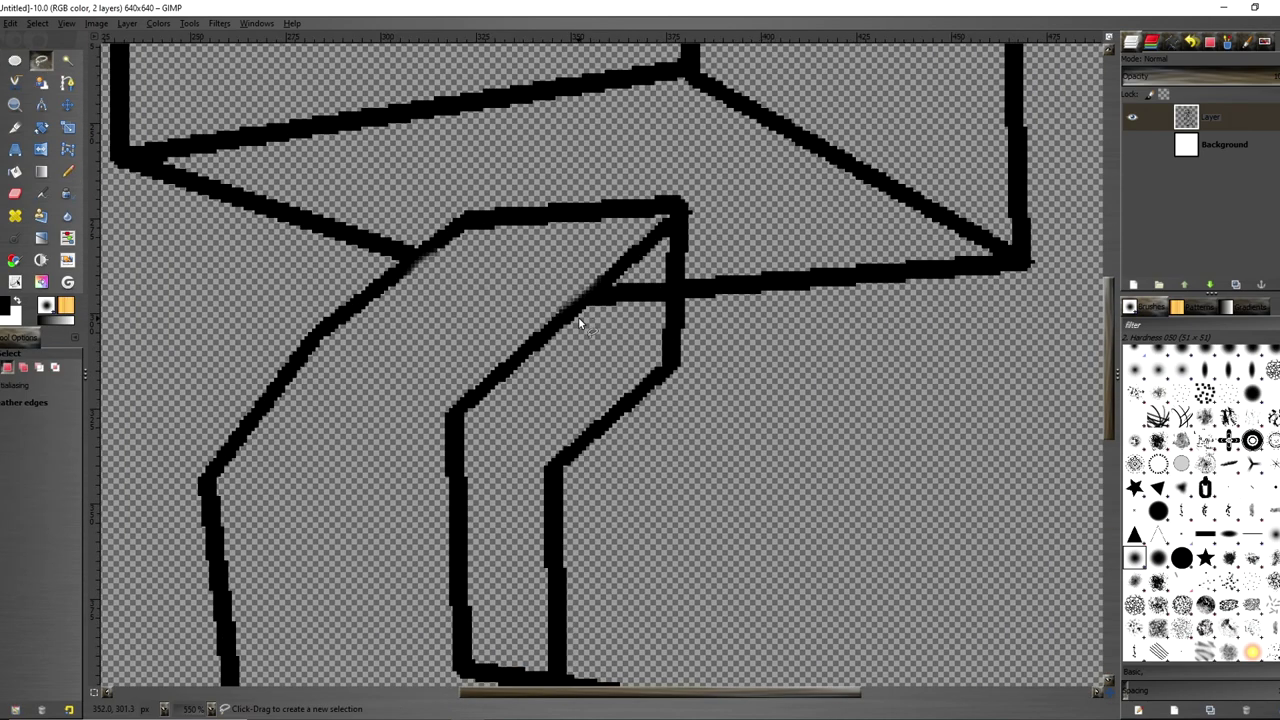
{"action": "left_click", "coordinate": [621, 279]}
{"action": "left_click", "coordinate": [665, 286]}
{"action": "left_click", "coordinate": [667, 304]}
{"action": "left_click", "coordinate": [581, 318]}
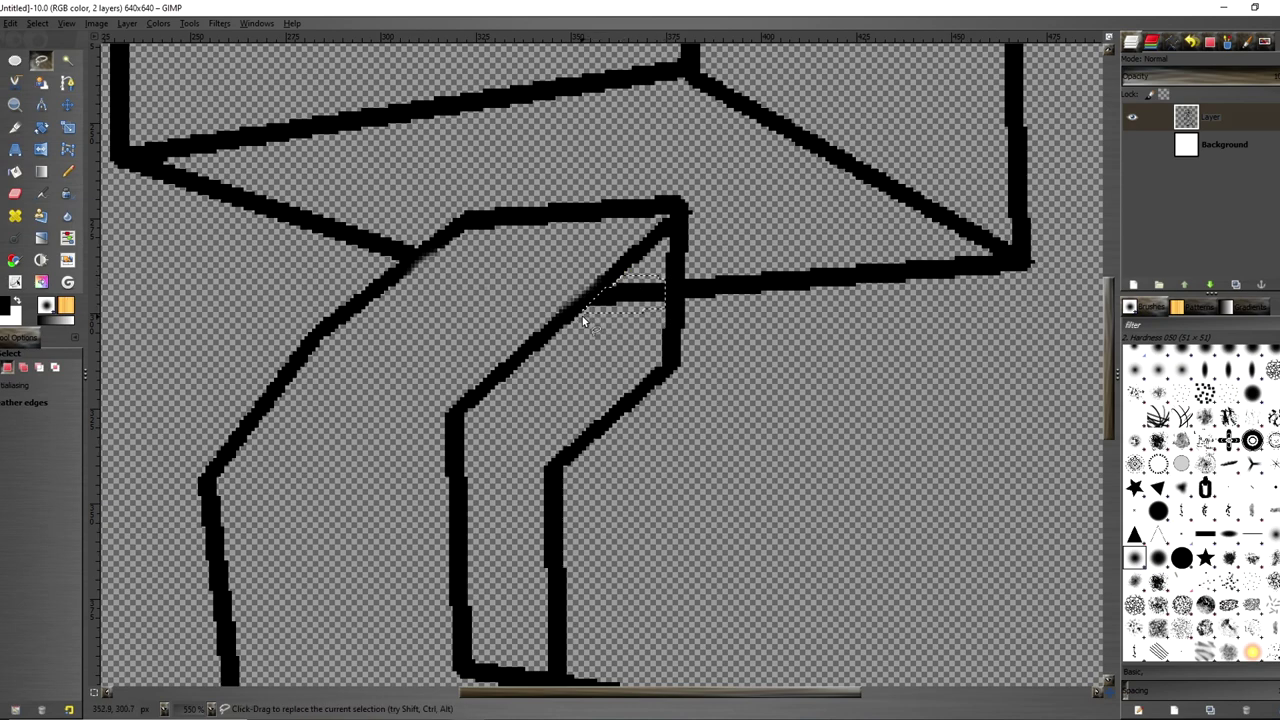
{"action": "key", "text": "Return"}
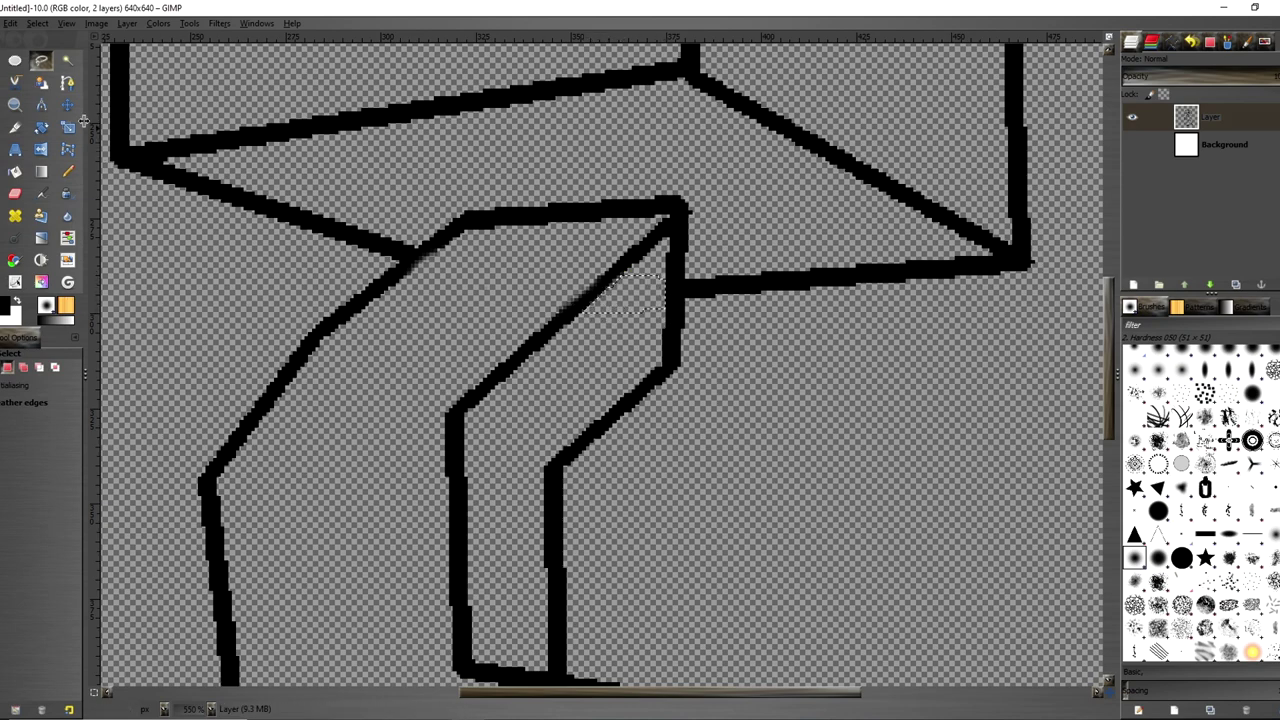
{"action": "left_click", "coordinate": [37, 23]}
{"action": "left_click", "coordinate": [45, 52]}
Draw the right arm as a closed, bent outline of straight pencil lines, extending from the upper body and angling down at the elbow
{"action": "left_click", "coordinate": [70, 174]}
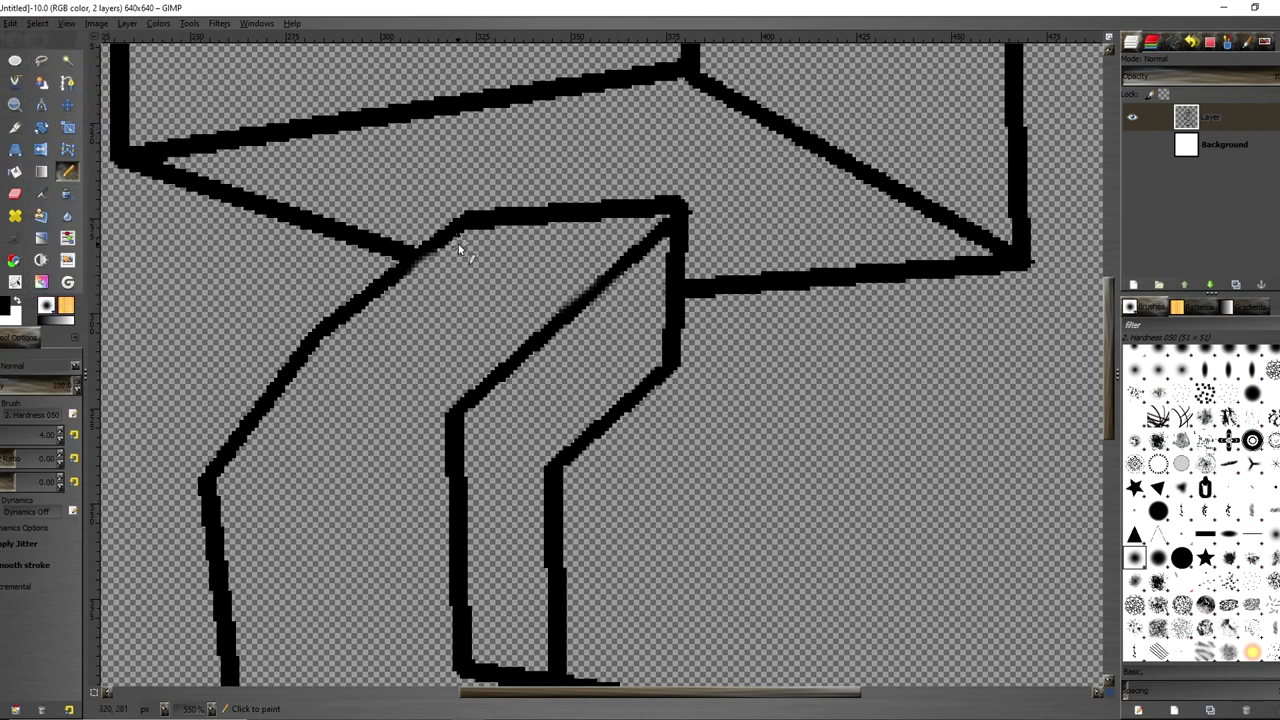
{"action": "scroll", "coordinate": [458, 244], "scroll_direction": "down", "scroll_amount": 5}
{"action": "scroll", "coordinate": [452, 242], "scroll_direction": "up", "scroll_amount": 1}
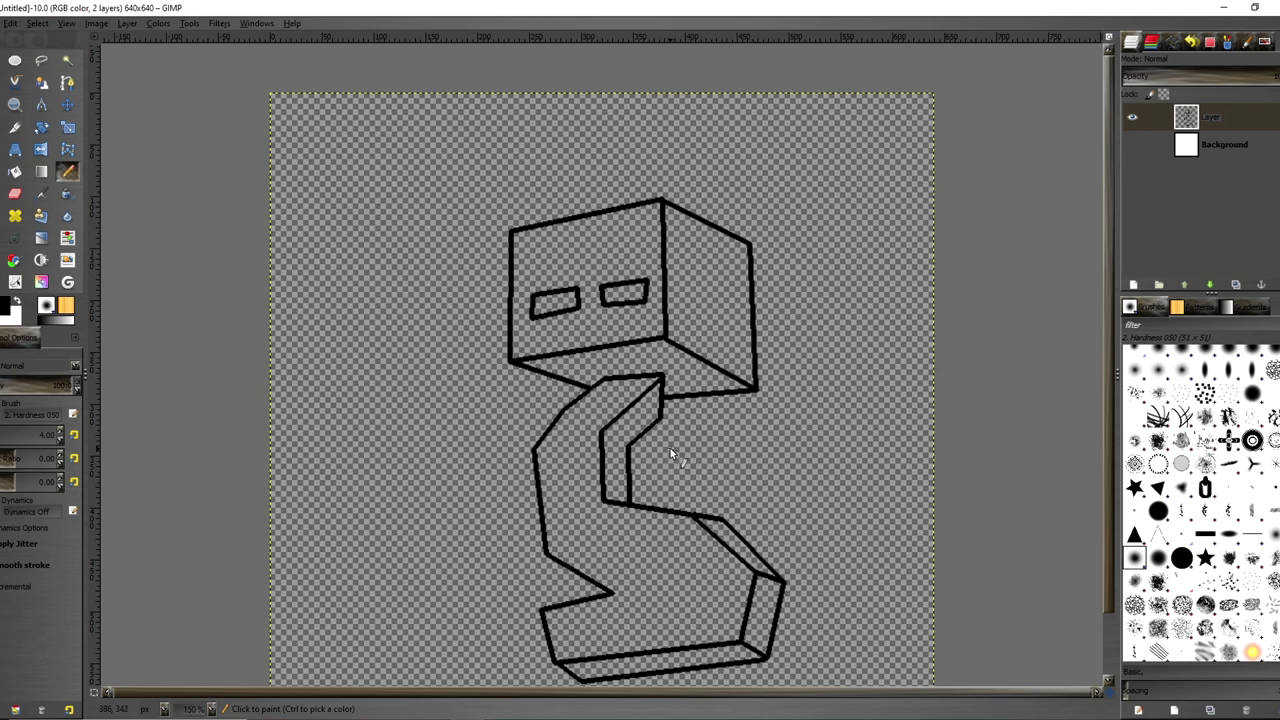
{"action": "left_click", "coordinate": [636, 422]}
{"action": "left_click", "coordinate": [840, 379], "text": "shift"}
{"action": "left_click", "coordinate": [905, 437], "text": "shift"}
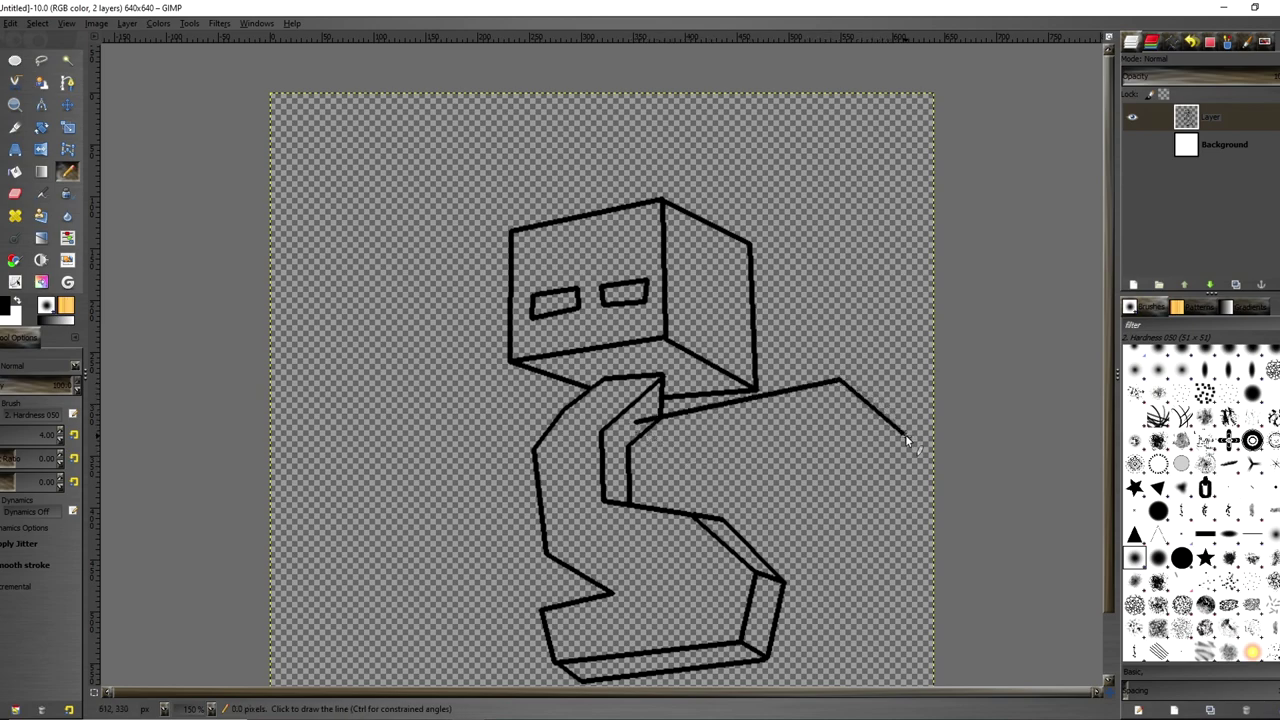
{"action": "left_click", "coordinate": [885, 456], "text": "shift"}
{"action": "left_click", "coordinate": [834, 404], "text": "shift"}
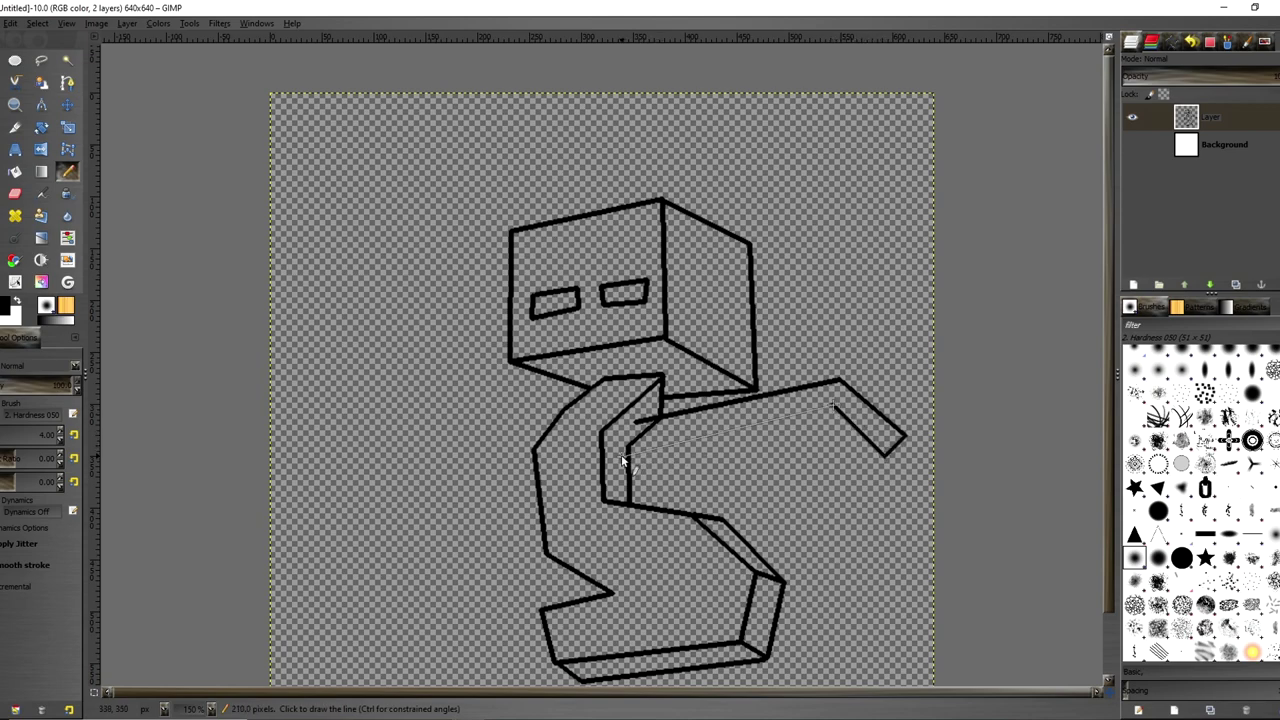
{"action": "left_click", "coordinate": [622, 452], "text": "shift"}
{"action": "left_click", "coordinate": [636, 423], "text": "shift"}
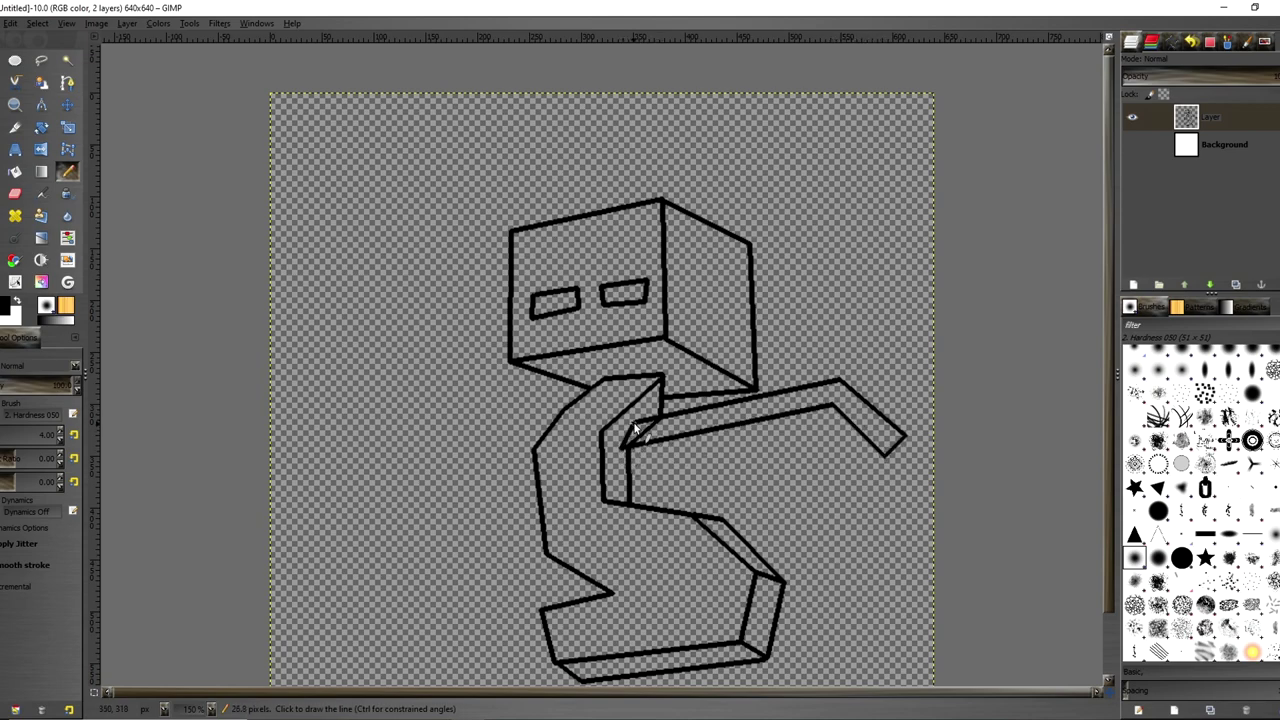
Draw the left arm as a bent outline of straight pencil lines, rising from the upper body to an elbow and sloping down to the hand
{"action": "left_click", "coordinate": [555, 418]}
{"action": "left_click", "coordinate": [315, 368], "text": "shift"}
{"action": "left_click", "coordinate": [323, 390], "text": "shift"}
{"action": "left_click", "coordinate": [384, 358], "text": "shift"}
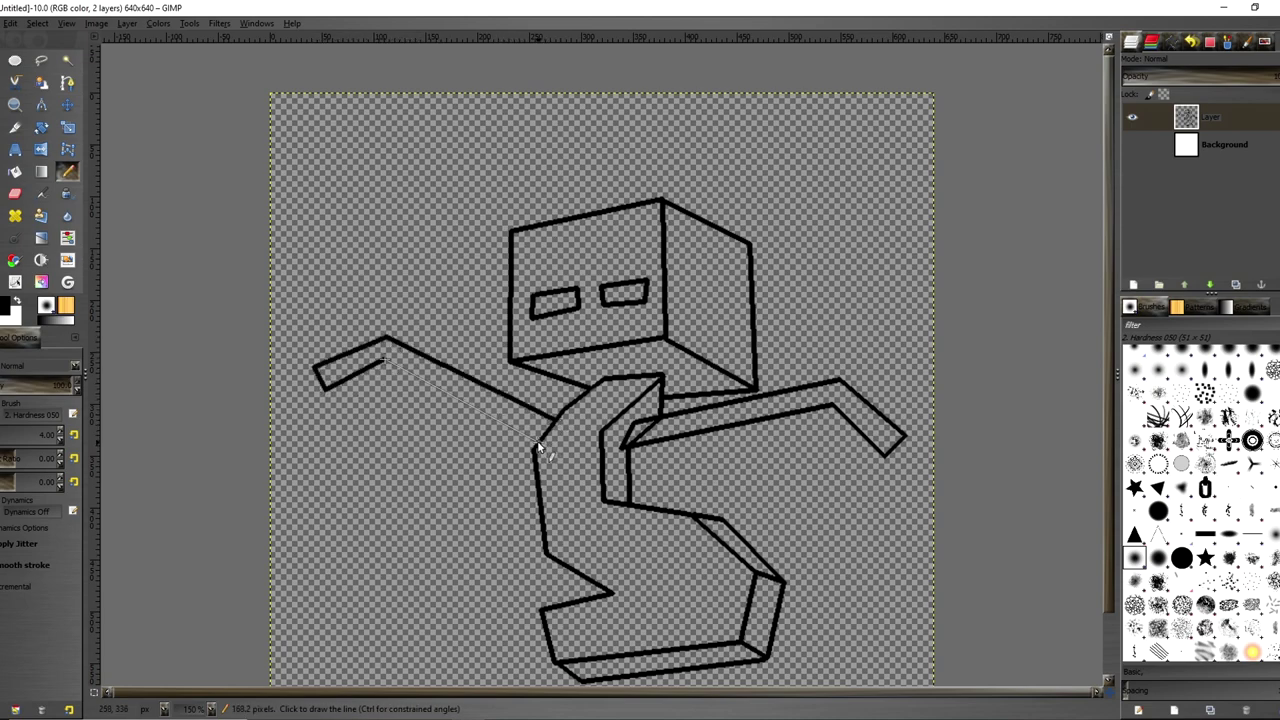
{"action": "left_click", "coordinate": [537, 447], "text": "shift"}
Free-select the body edge line crossing the inside of the right arm's shoulder, delete it and clear the selection
{"action": "scroll", "coordinate": [690, 446], "scroll_direction": "up", "scroll_amount": 3}
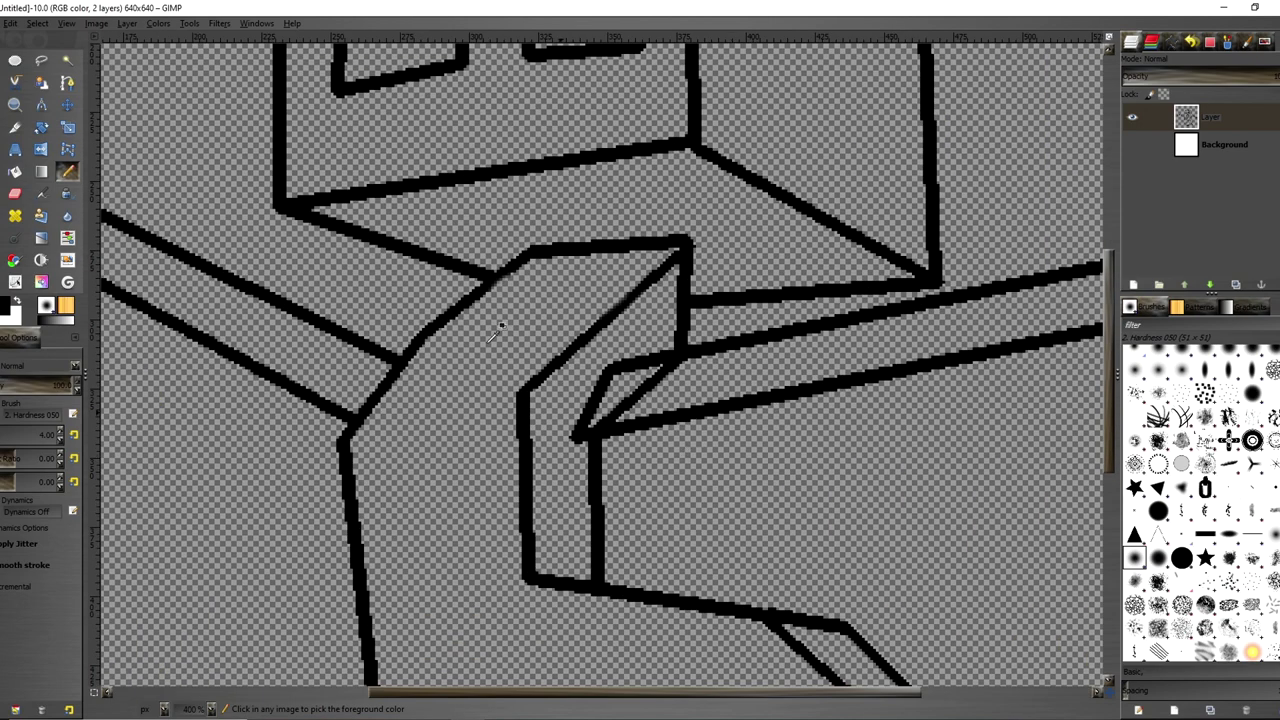
{"action": "left_click", "coordinate": [41, 60]}
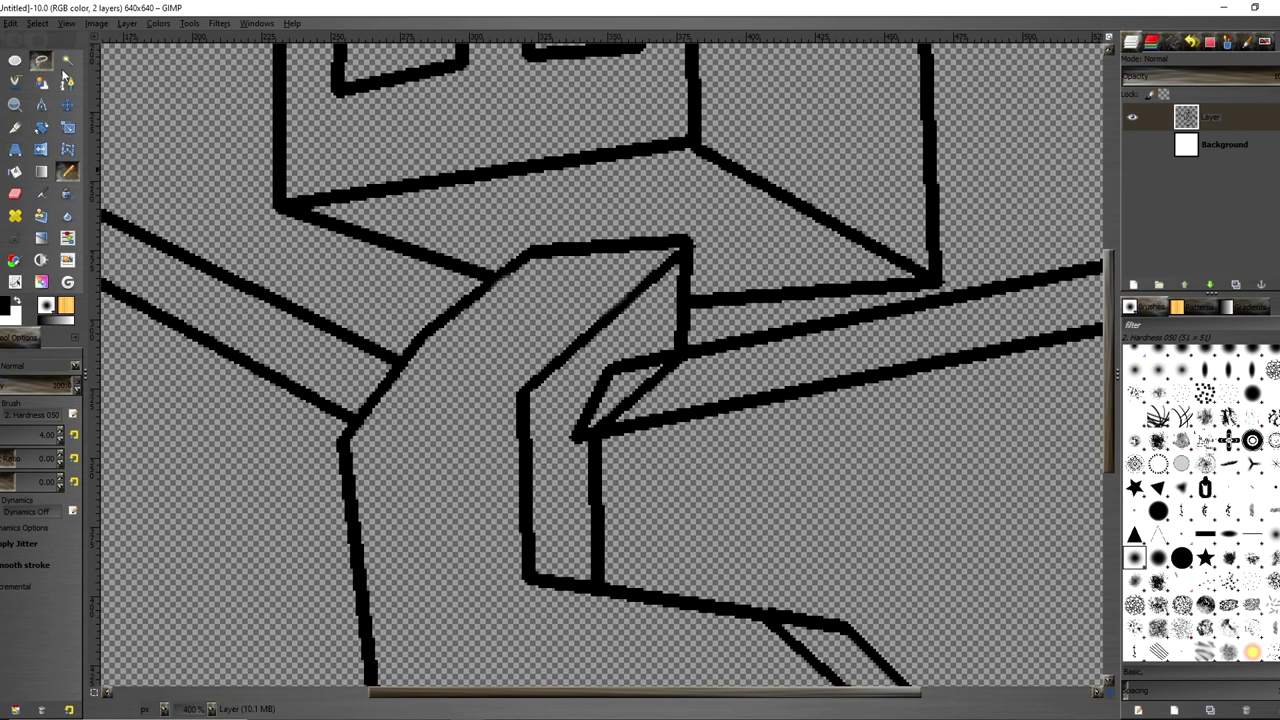
{"action": "left_click", "coordinate": [650, 372]}
{"action": "left_click", "coordinate": [710, 357]}
{"action": "left_click", "coordinate": [707, 409]}
{"action": "left_click", "coordinate": [660, 422]}
{"action": "left_click", "coordinate": [576, 437]}
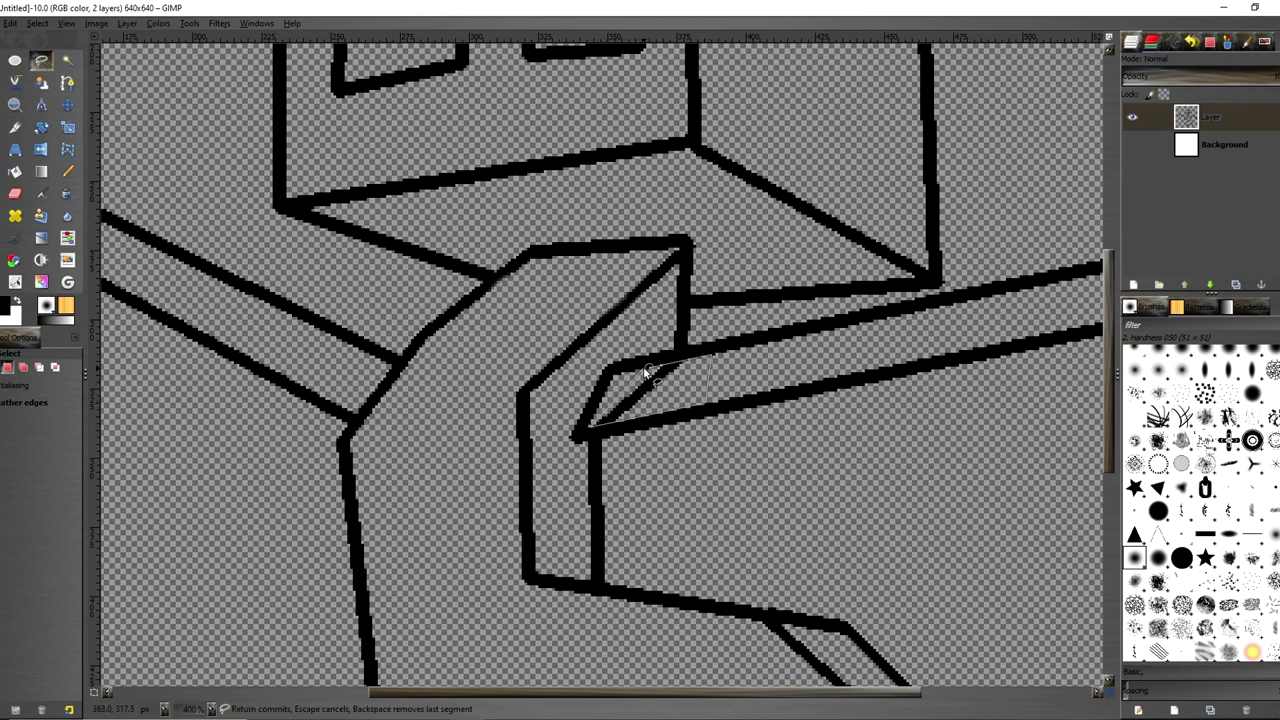
{"action": "left_click", "coordinate": [648, 370]}
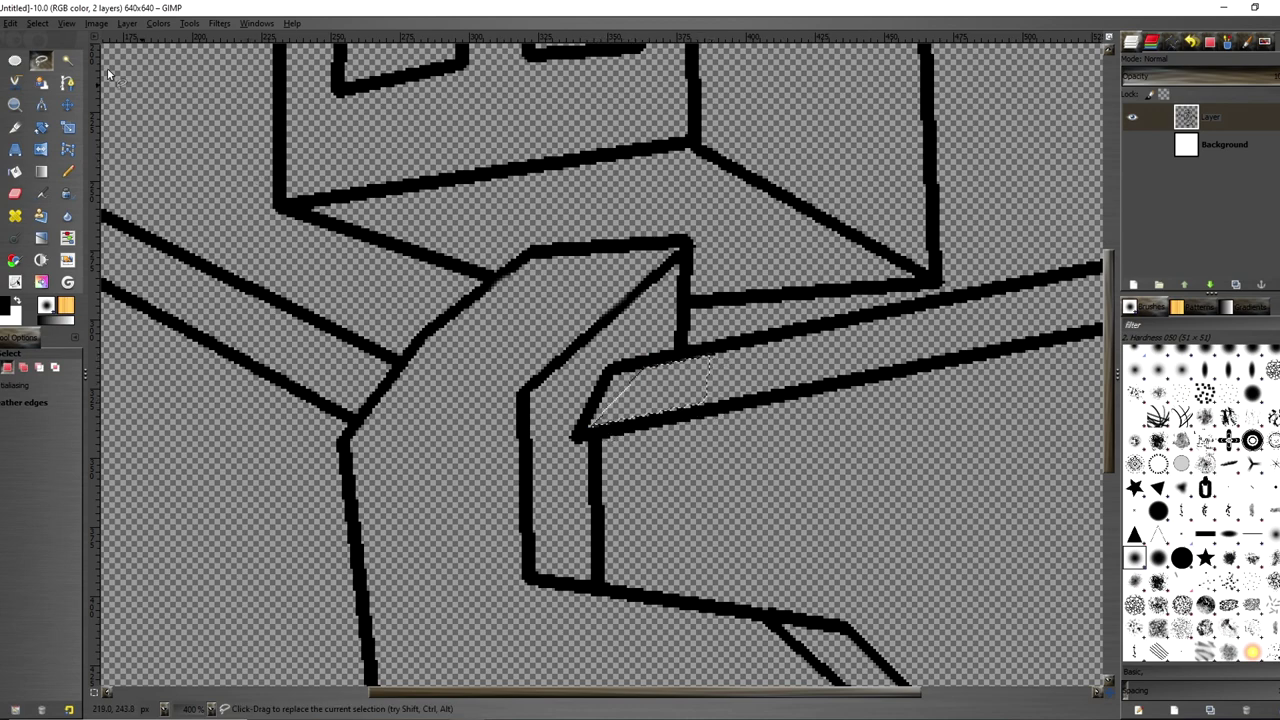
{"action": "left_click", "coordinate": [30, 24]}
{"action": "left_click", "coordinate": [48, 57]}
Add depth to the left arm with straight pencil lines following its underside from the hand through the elbow to the body
{"action": "scroll", "coordinate": [492, 271], "scroll_direction": "down", "scroll_amount": 4}
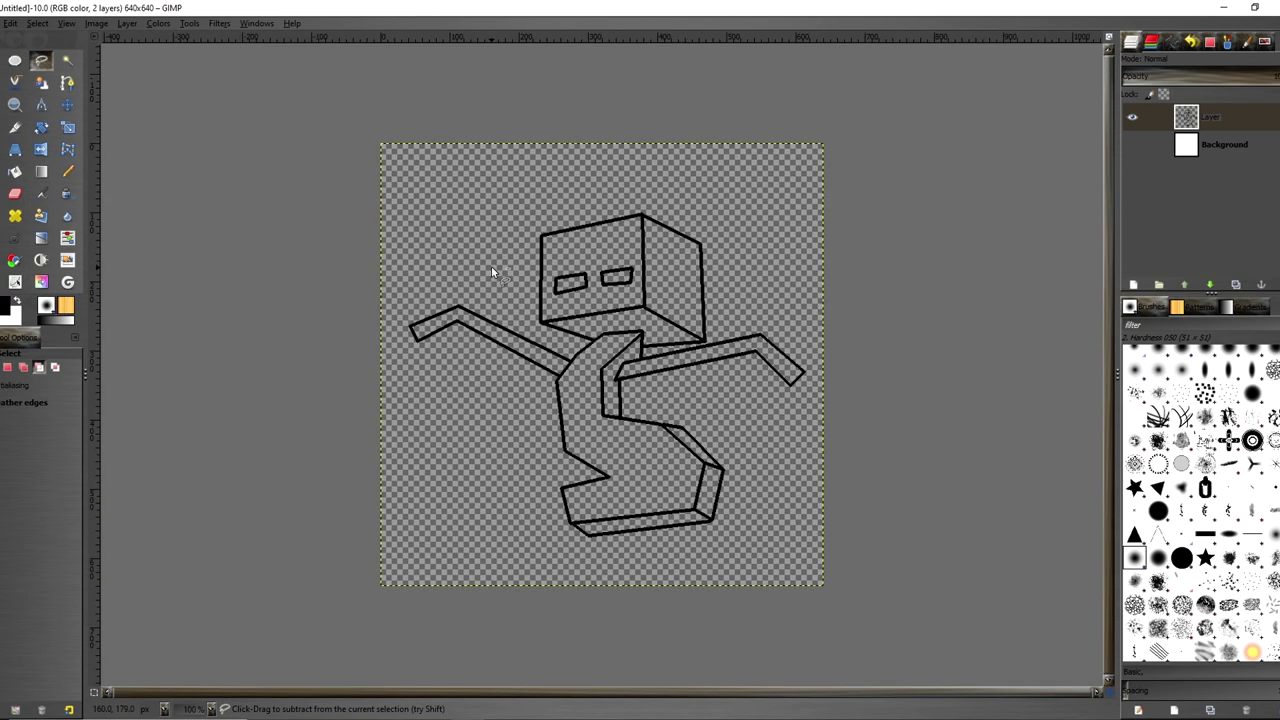
{"action": "left_click", "coordinate": [67, 171]}
{"action": "scroll", "coordinate": [373, 328], "scroll_direction": "up", "scroll_amount": 2}
{"action": "scroll", "coordinate": [255, 372], "scroll_direction": "up", "scroll_amount": 2}
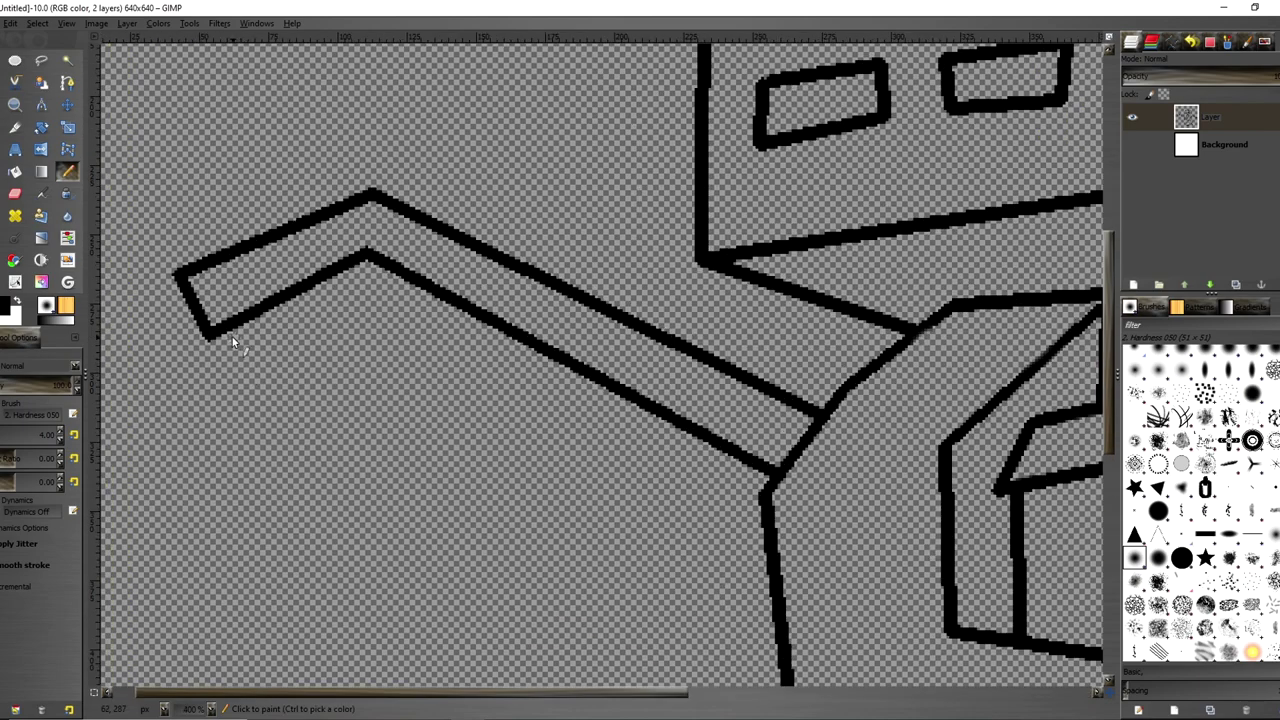
{"action": "left_click", "coordinate": [215, 341]}
{"action": "left_click", "coordinate": [268, 344], "text": "shift"}
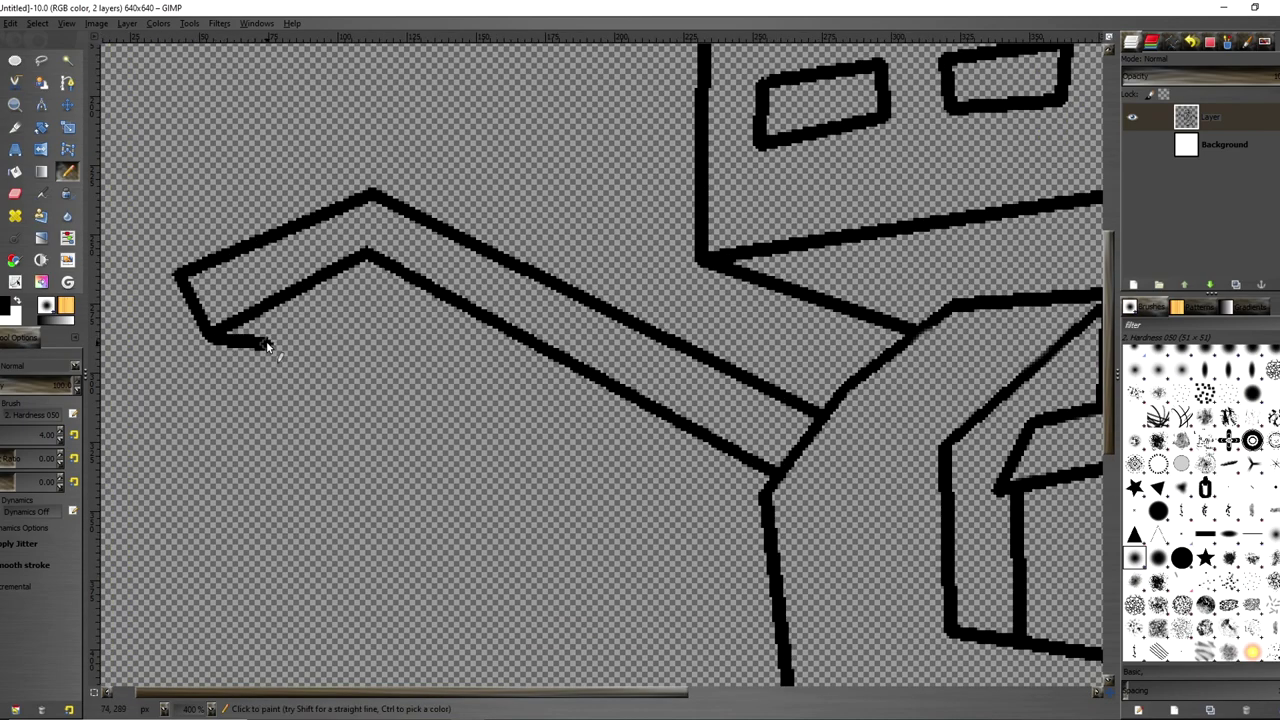
{"action": "left_click", "coordinate": [371, 281], "text": "shift"}
{"action": "left_click", "coordinate": [763, 490], "text": "shift"}
Add depth to the right arm with straight pencil lines along its underside from the hand through the elbow to the shoulder
{"action": "scroll", "coordinate": [790, 480], "scroll_direction": "down", "scroll_amount": 4}
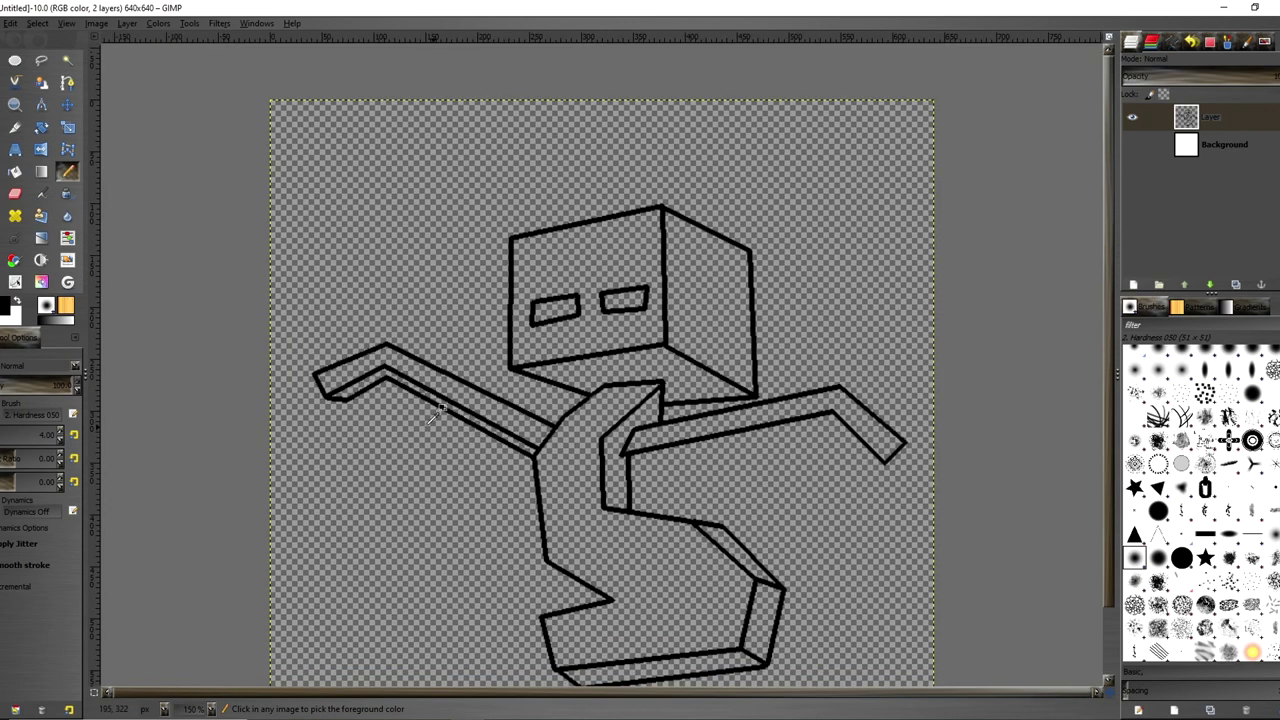
{"action": "scroll", "coordinate": [808, 468], "scroll_direction": "up", "scroll_amount": 2}
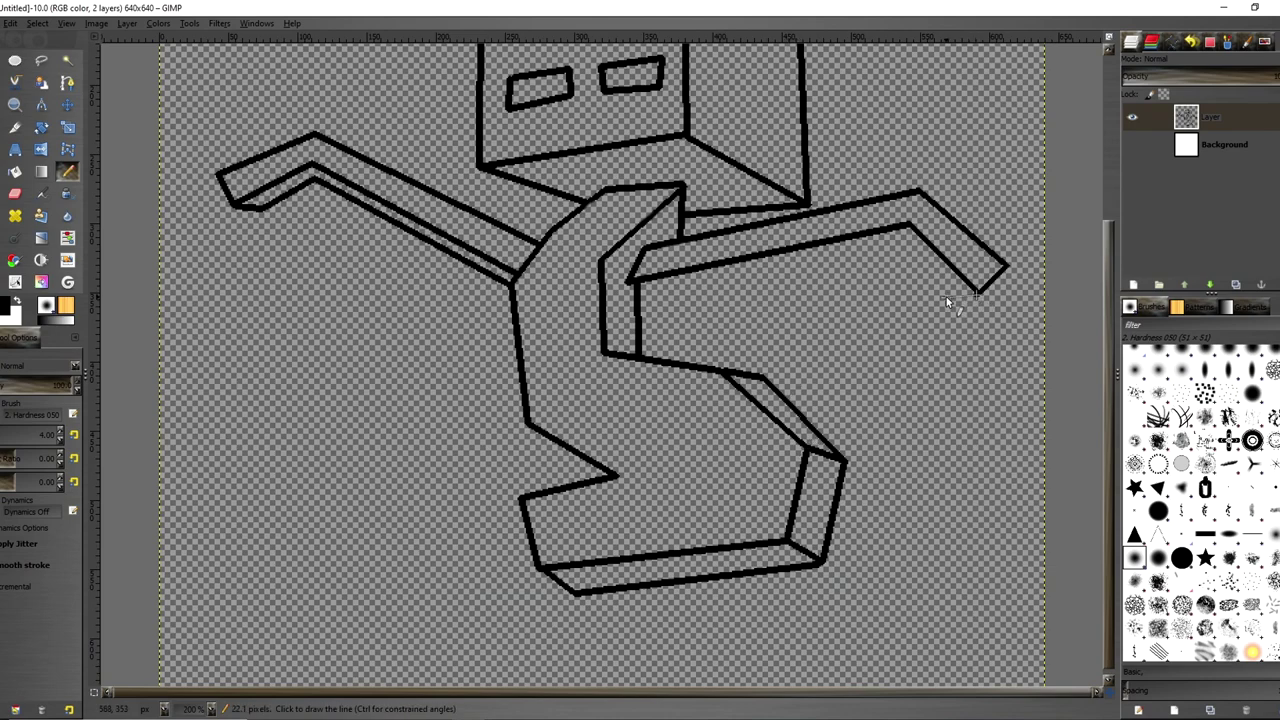
{"action": "left_click", "coordinate": [959, 295]}
{"action": "left_click", "coordinate": [905, 239], "text": "shift"}
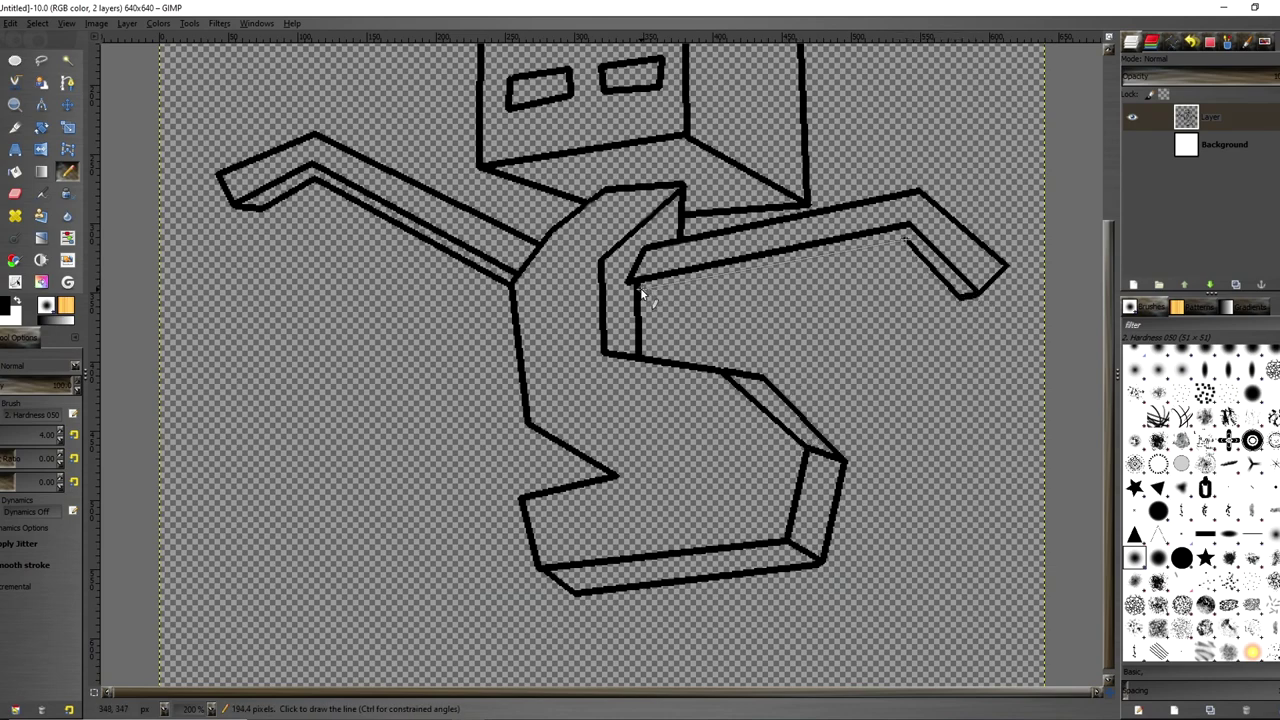
{"action": "left_click", "coordinate": [632, 284], "text": "shift"}
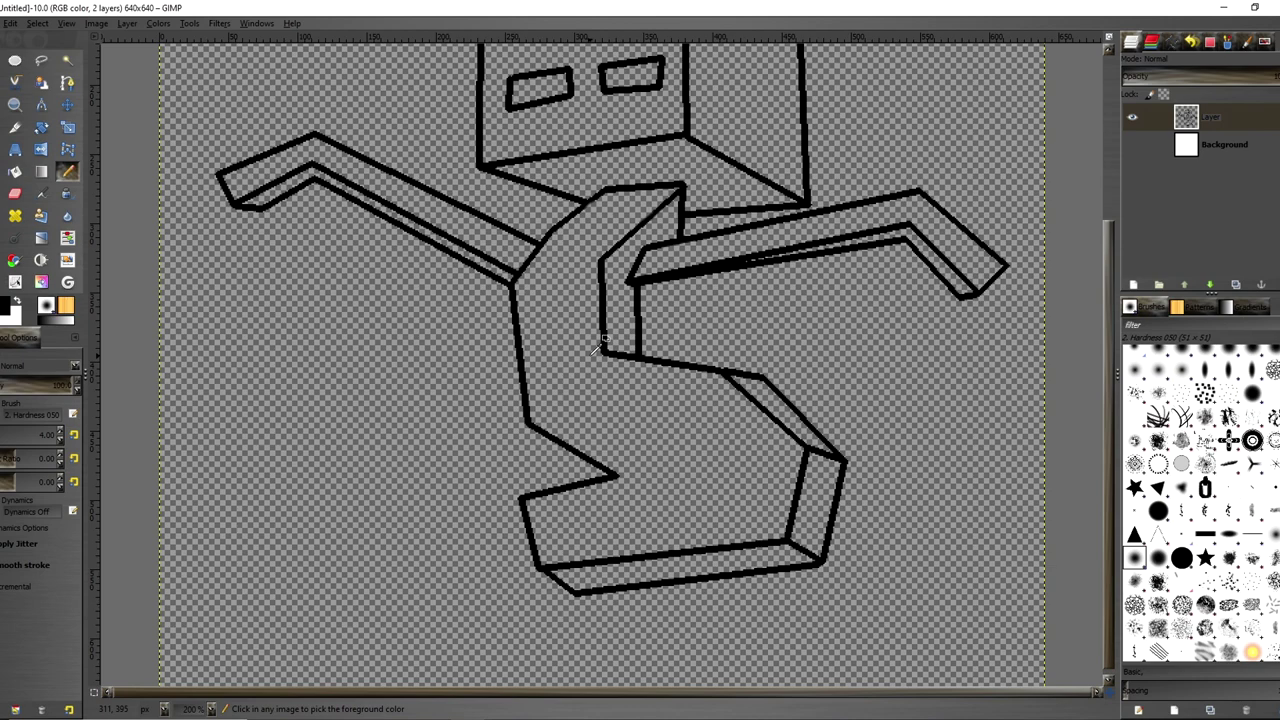
Draw the left leg as a closed, bent outline from the body's lower left corner up to a raised knee and down to the foot
{"action": "scroll", "coordinate": [601, 340], "scroll_direction": "down", "scroll_amount": 2}
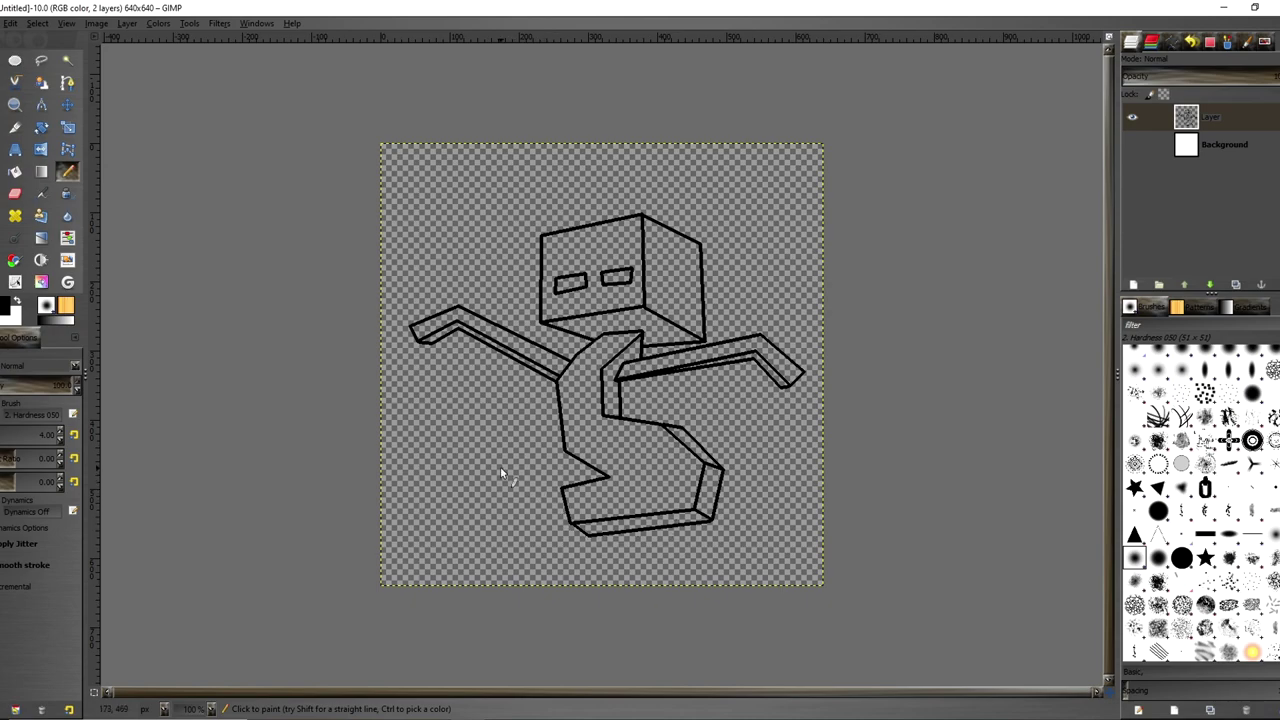
{"action": "scroll", "coordinate": [502, 464], "scroll_direction": "up", "scroll_amount": 1}
{"action": "scroll", "coordinate": [505, 462], "scroll_direction": "down", "scroll_amount": 3}
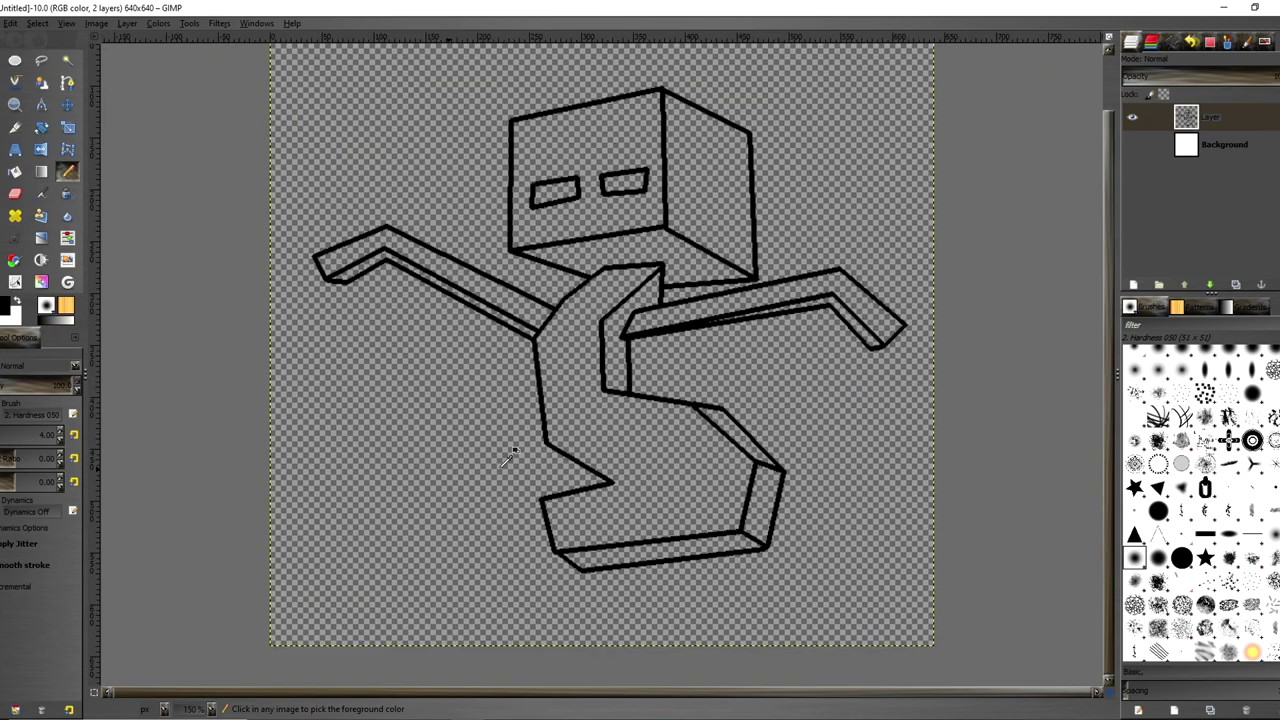
{"action": "scroll", "coordinate": [508, 456], "scroll_direction": "up", "scroll_amount": 2}
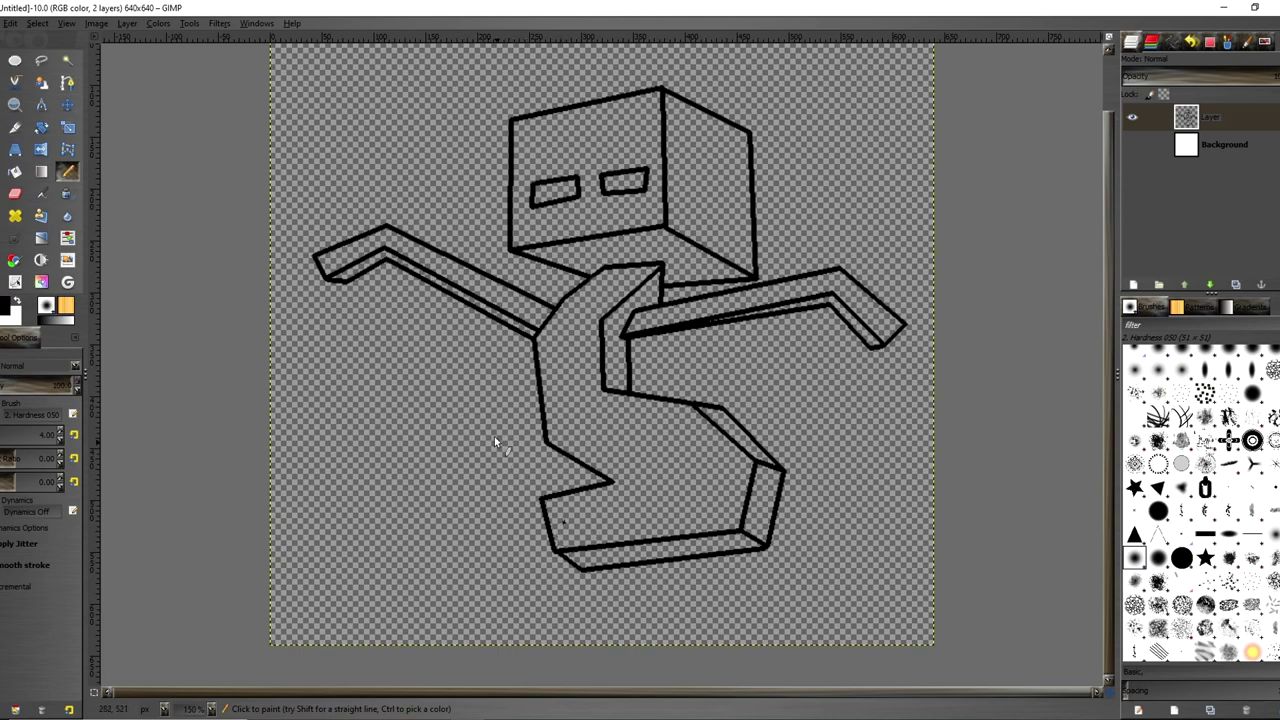
{"action": "left_click", "coordinate": [466, 385], "text": "shift"}
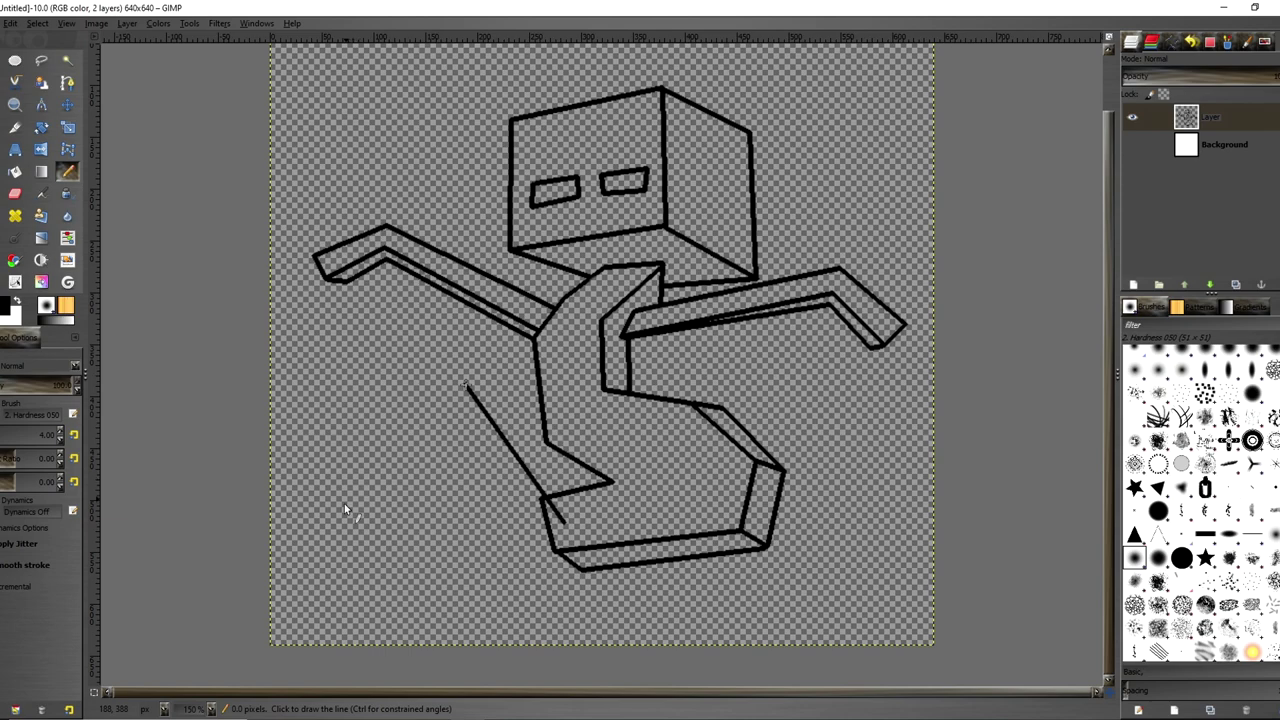
{"action": "left_click", "coordinate": [297, 583], "text": "shift"}
{"action": "left_click", "coordinate": [320, 601], "text": "shift"}
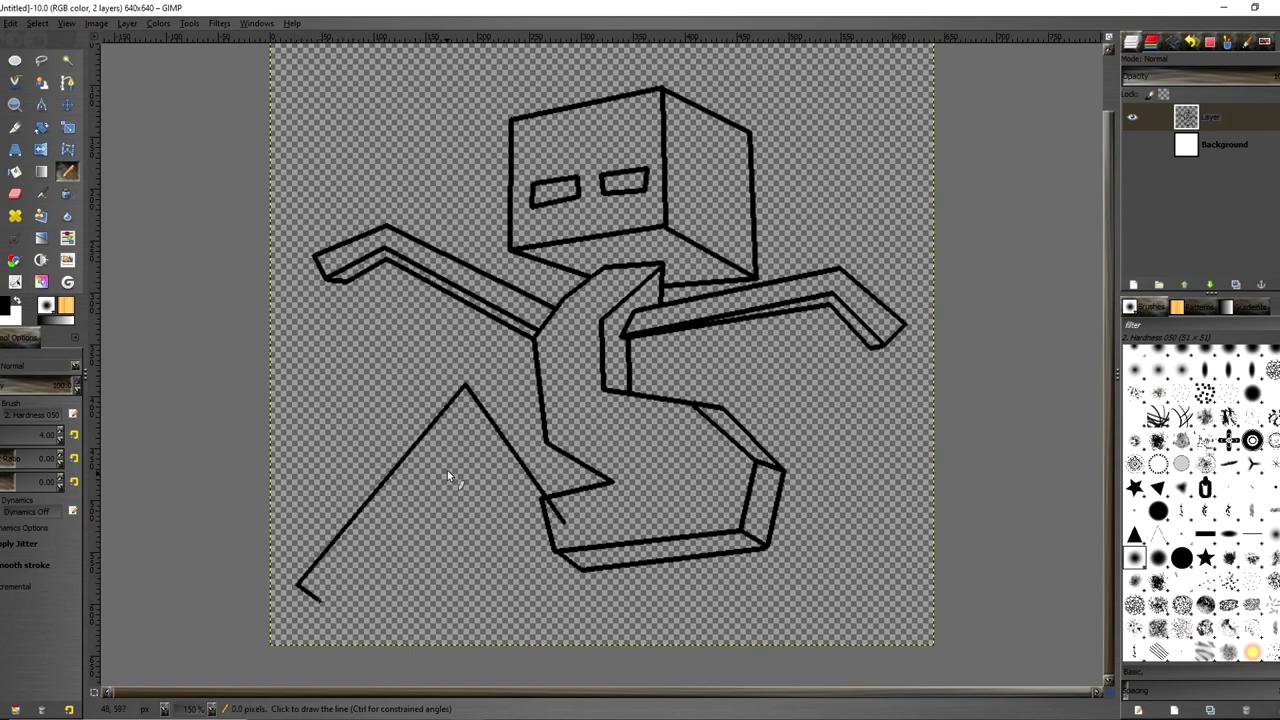
{"action": "left_click", "coordinate": [463, 438], "text": "shift"}
{"action": "left_click", "coordinate": [545, 556], "text": "shift"}
{"action": "left_click", "coordinate": [565, 530], "text": "shift"}
Add depth to the left leg with straight pencil lines along its underside from the hip through the knee to the foot
{"action": "left_click", "coordinate": [519, 552], "text": "shift"}
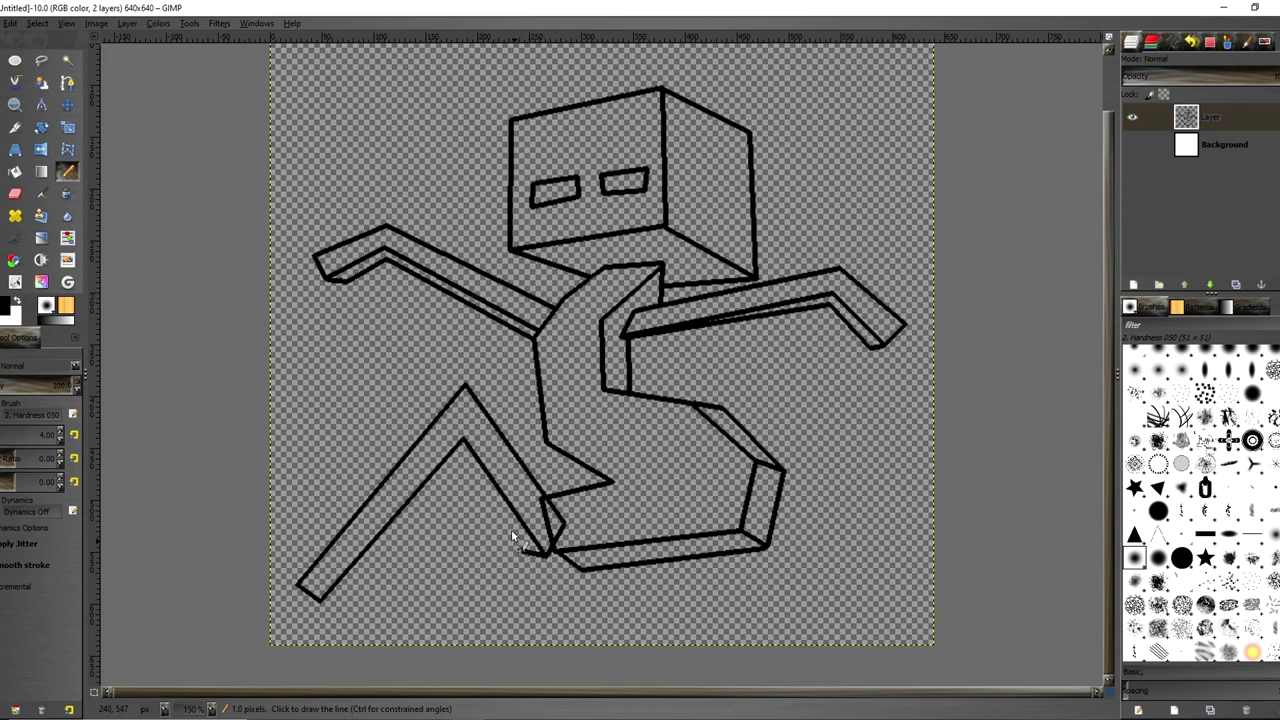
{"action": "left_click", "coordinate": [460, 456], "text": "shift"}
{"action": "left_click", "coordinate": [345, 588], "text": "shift"}
{"action": "left_click", "coordinate": [322, 600], "text": "shift"}
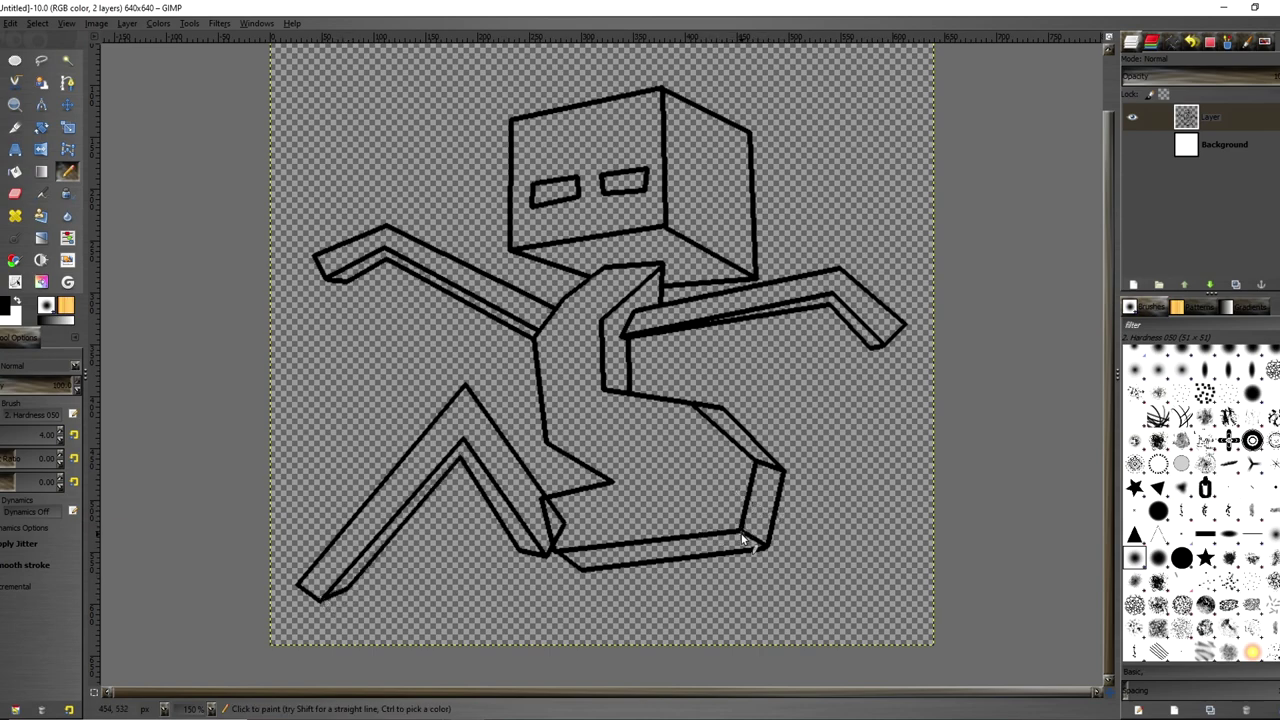
Draw the right leg with straight pencil lines as a closed, bent outline from the body's lower right corner over a raised knee to the foot
{"action": "left_click", "coordinate": [741, 535]}
{"action": "left_click", "coordinate": [722, 347], "text": "shift"}
{"action": "left_click", "coordinate": [558, 614], "text": "shift"}
{"action": "left_click", "coordinate": [590, 614], "text": "shift"}
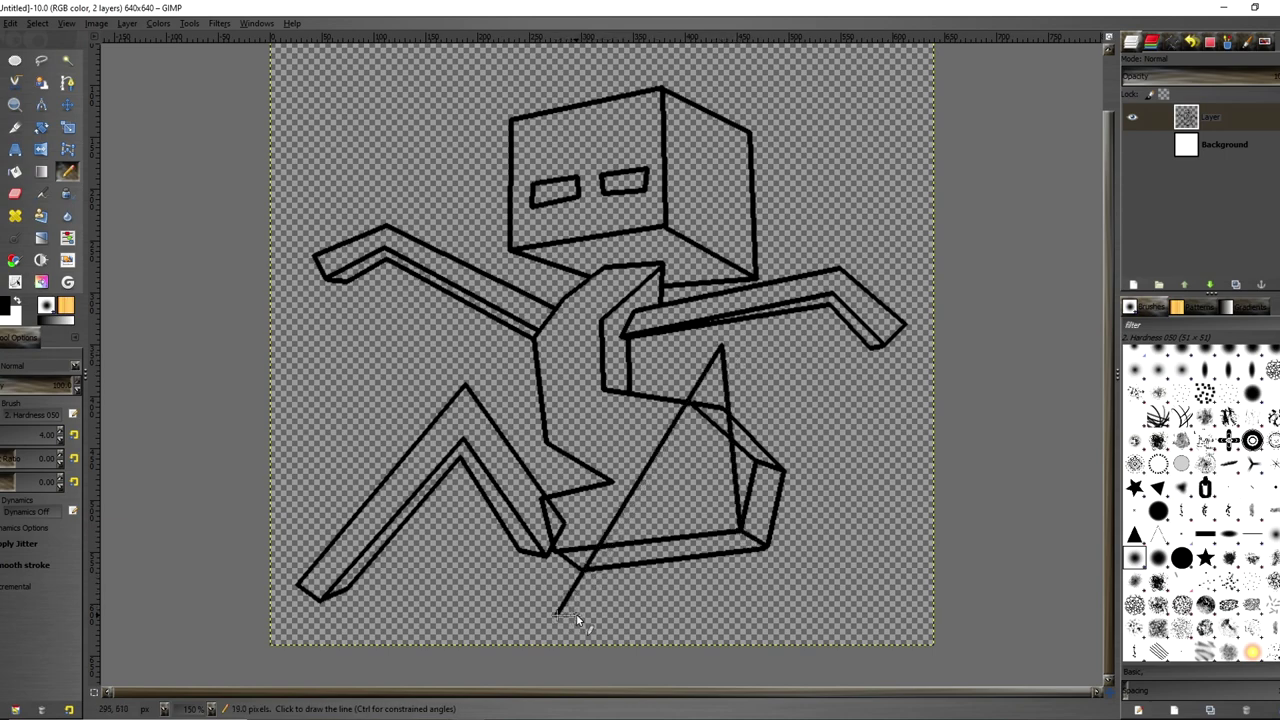
{"action": "left_click", "coordinate": [705, 408], "text": "shift"}
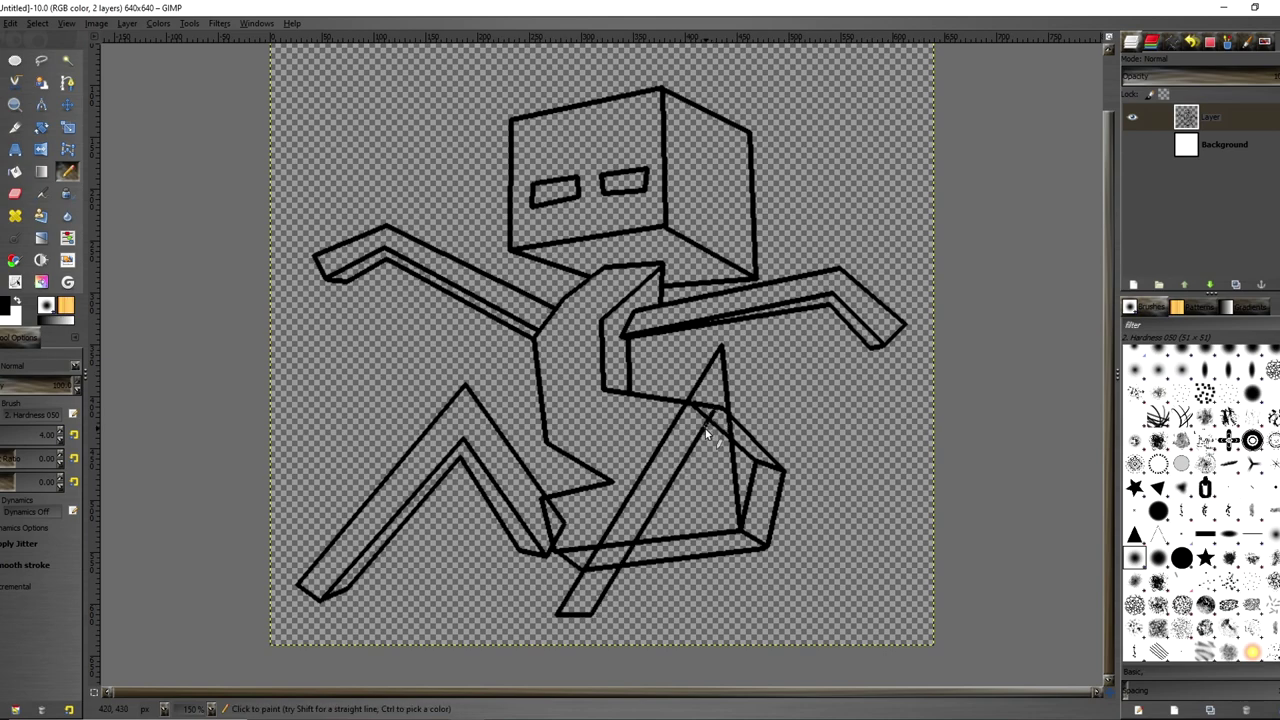
{"action": "left_click", "coordinate": [708, 541], "text": "shift"}
{"action": "left_click", "coordinate": [740, 542], "text": "shift"}
Add depth to the right leg with straight pencil lines along its inner side from the hip through the knee and around the foot
{"action": "left_click", "coordinate": [692, 452], "text": "shift"}
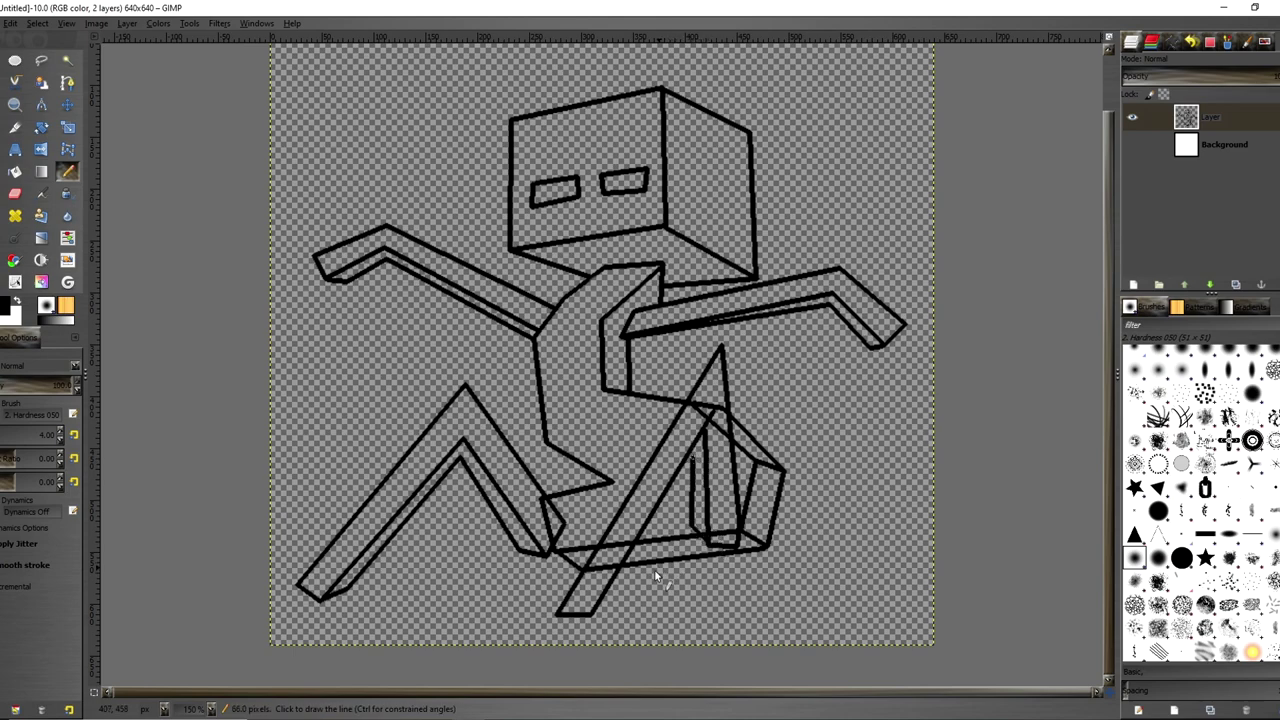
{"action": "left_click", "coordinate": [600, 614], "text": "shift"}
{"action": "left_click", "coordinate": [585, 628], "text": "shift"}
{"action": "left_click", "coordinate": [558, 614], "text": "shift"}
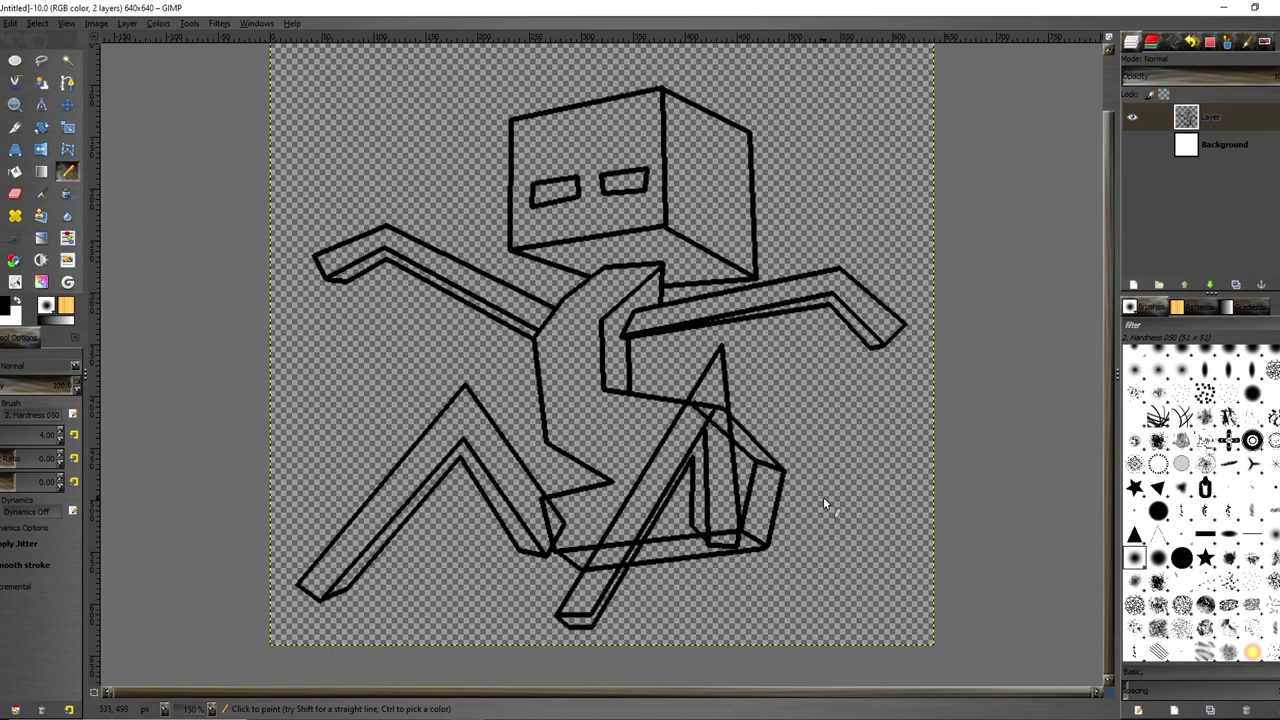
Select the stray body line crossing the left leg's hip end with a free selection and delete it
{"action": "key", "text": "f"}
{"action": "scroll", "coordinate": [397, 325], "scroll_direction": "up", "scroll_amount": 5, "text": "ctrl"}
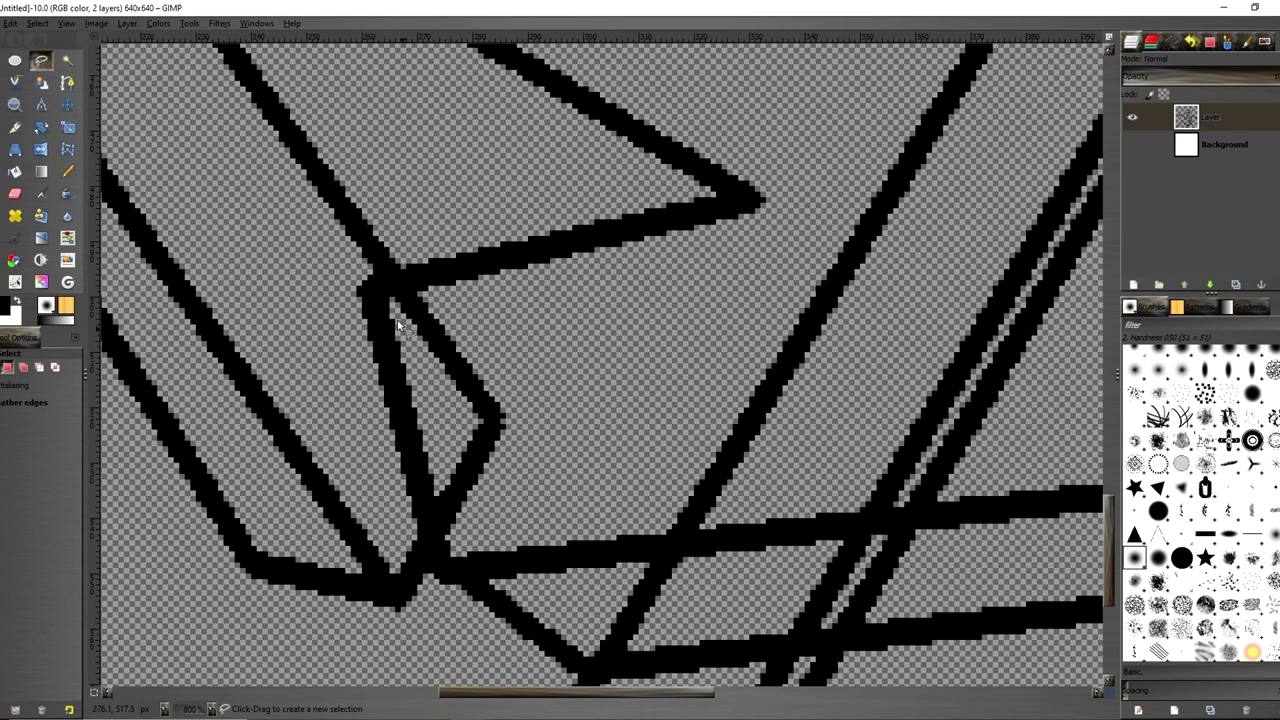
{"action": "mouse_move", "coordinate": [368, 270]}
{"action": "left_mouse_down"}
{"action": "mouse_move", "coordinate": [406, 315]}
{"action": "mouse_move", "coordinate": [450, 486]}
{"action": "mouse_move", "coordinate": [418, 548]}
{"action": "left_mouse_up"}
{"action": "left_click", "coordinate": [316, 320]}
{"action": "left_click", "coordinate": [368, 270]}
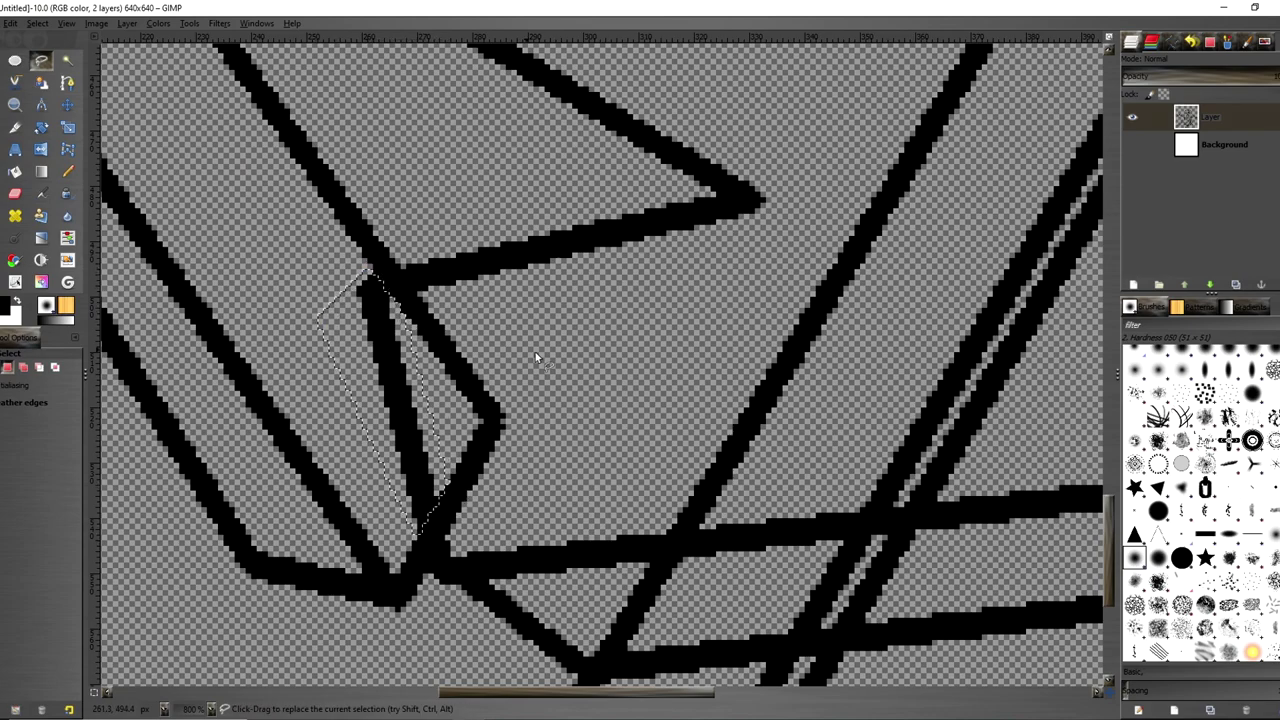
{"action": "key", "text": "Return"}
Delete the lower body lines that cross the right leg's shin and its narrow depth strip, using free selections
{"action": "scroll", "coordinate": [546, 357], "scroll_direction": "down", "scroll_amount": 5, "text": "ctrl"}
{"action": "scroll", "coordinate": [552, 359], "scroll_direction": "up", "scroll_amount": 4, "text": "ctrl"}
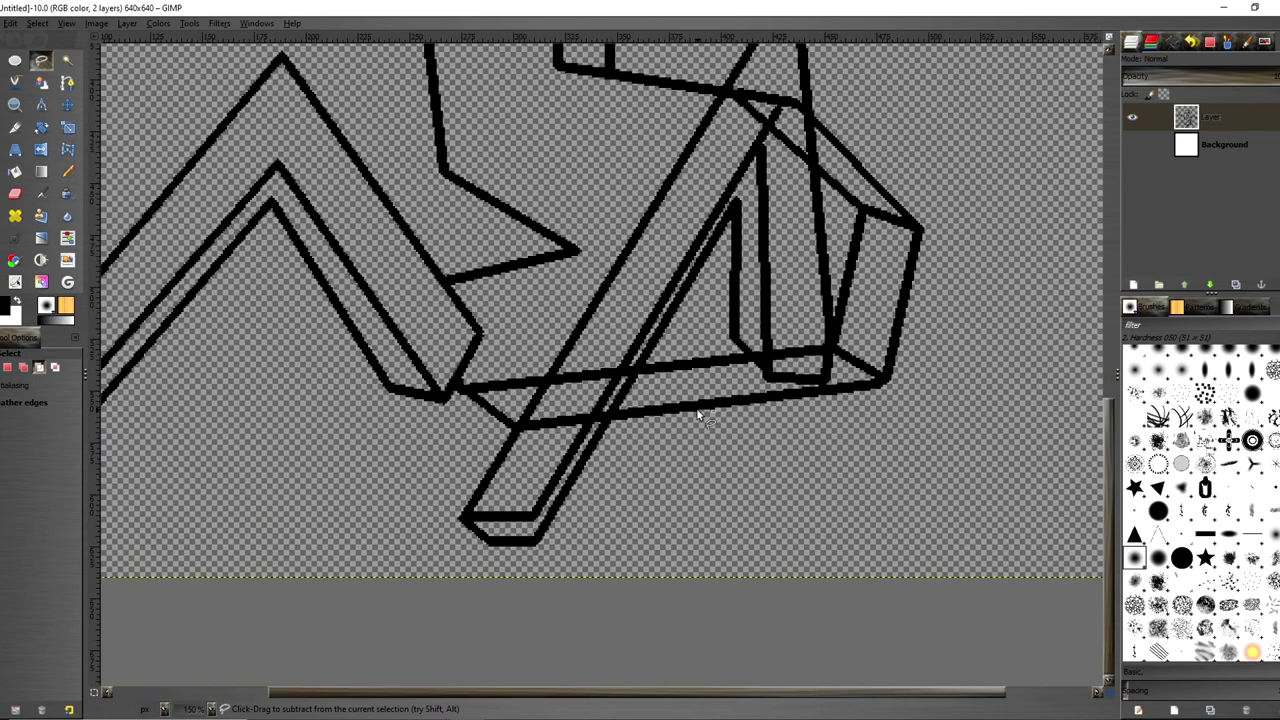
{"action": "left_click", "coordinate": [373, 450]}
{"action": "left_click", "coordinate": [551, 334]}
{"action": "left_click", "coordinate": [497, 432]}
{"action": "double_click", "coordinate": [373, 450]}
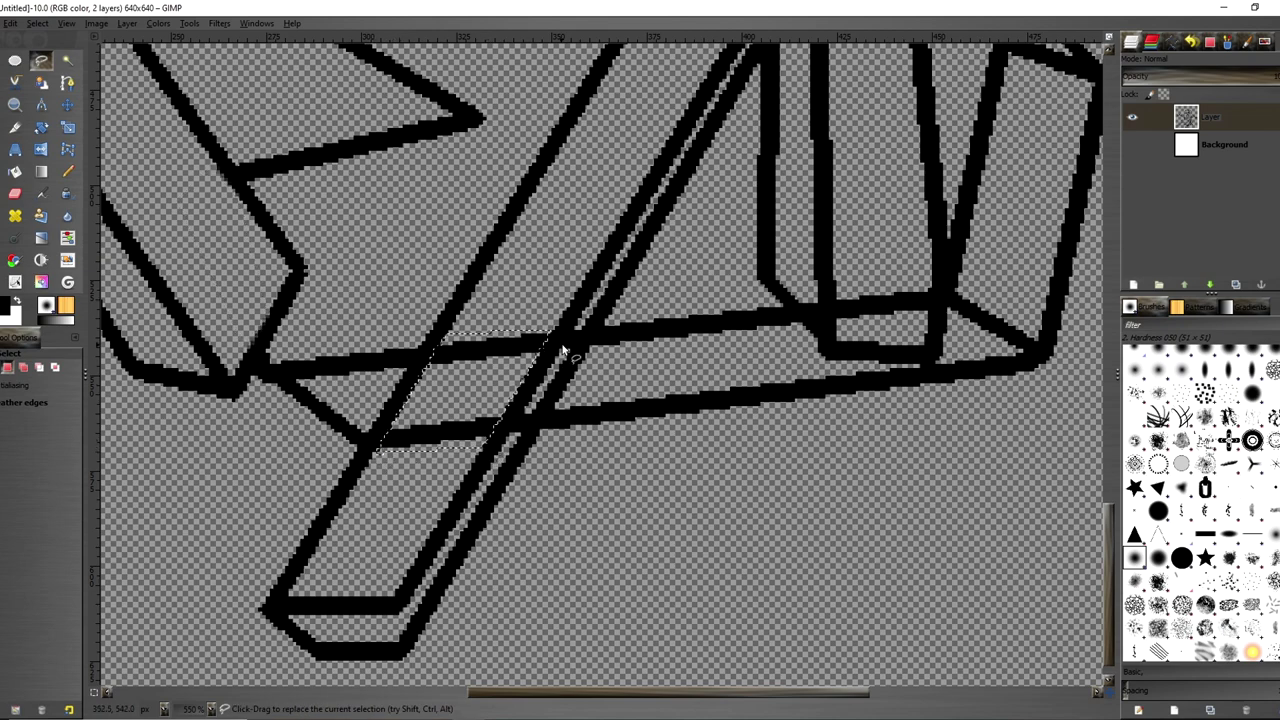
{"action": "left_click", "coordinate": [577, 322]}
{"action": "left_click", "coordinate": [513, 438]}
{"action": "left_click", "coordinate": [577, 322]}
{"action": "key", "text": "Return"}
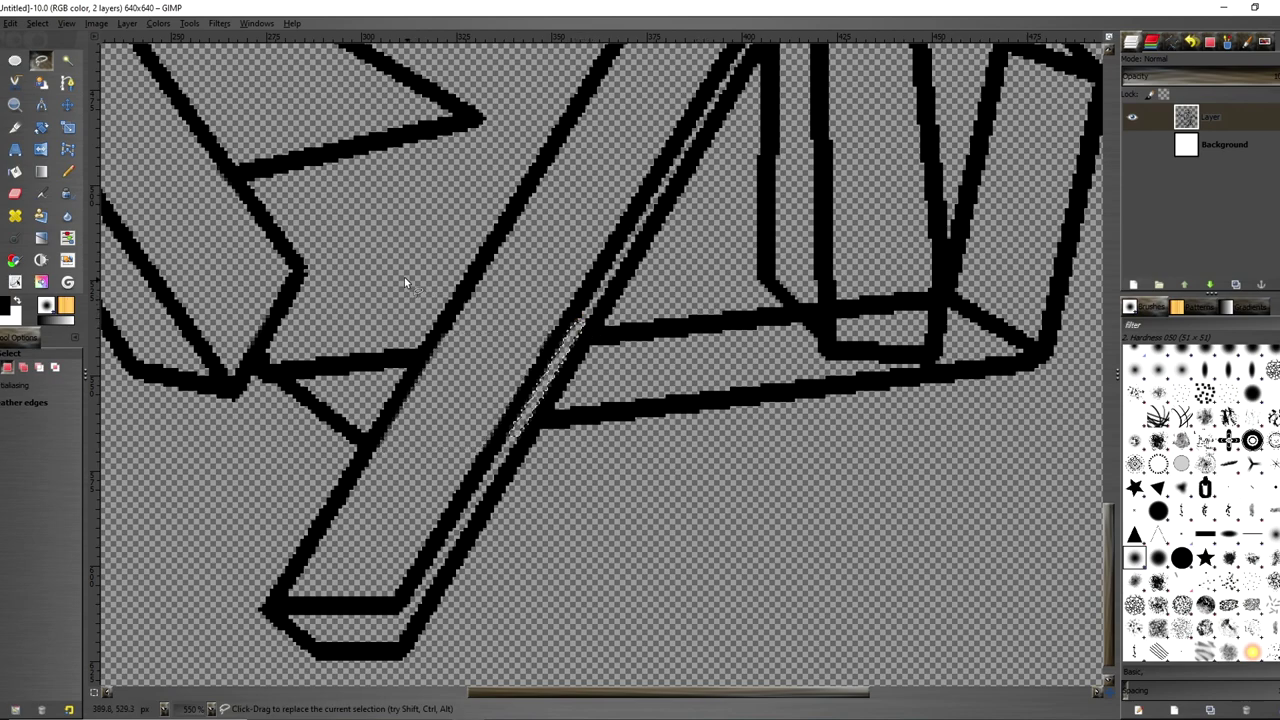
Delete the body line segments that cross the lower end of the right leg's thigh and its depth strip
{"action": "scroll", "coordinate": [404, 277], "scroll_direction": "down", "scroll_amount": 3, "text": "ctrl"}
{"action": "scroll", "coordinate": [660, 283], "scroll_direction": "up", "scroll_amount": 3, "text": "ctrl"}
{"action": "left_click", "coordinate": [578, 299]}
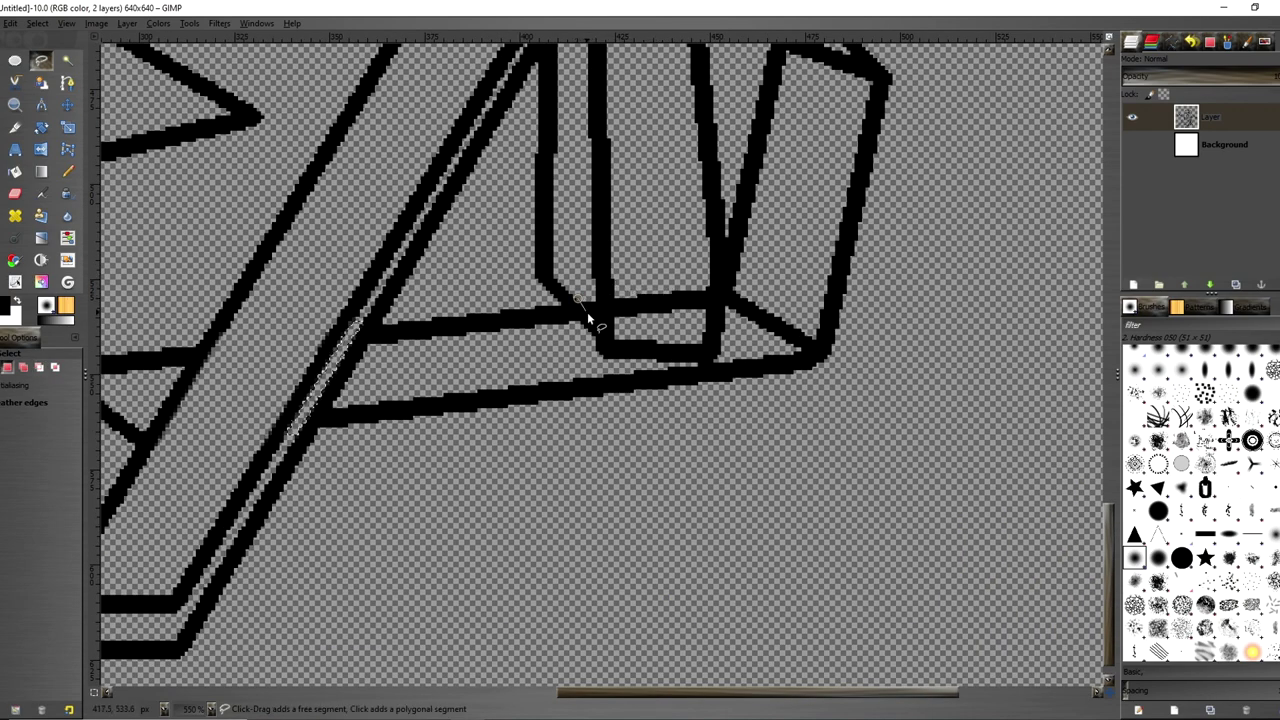
{"action": "left_click", "coordinate": [579, 298]}
{"action": "key", "text": "Return"}
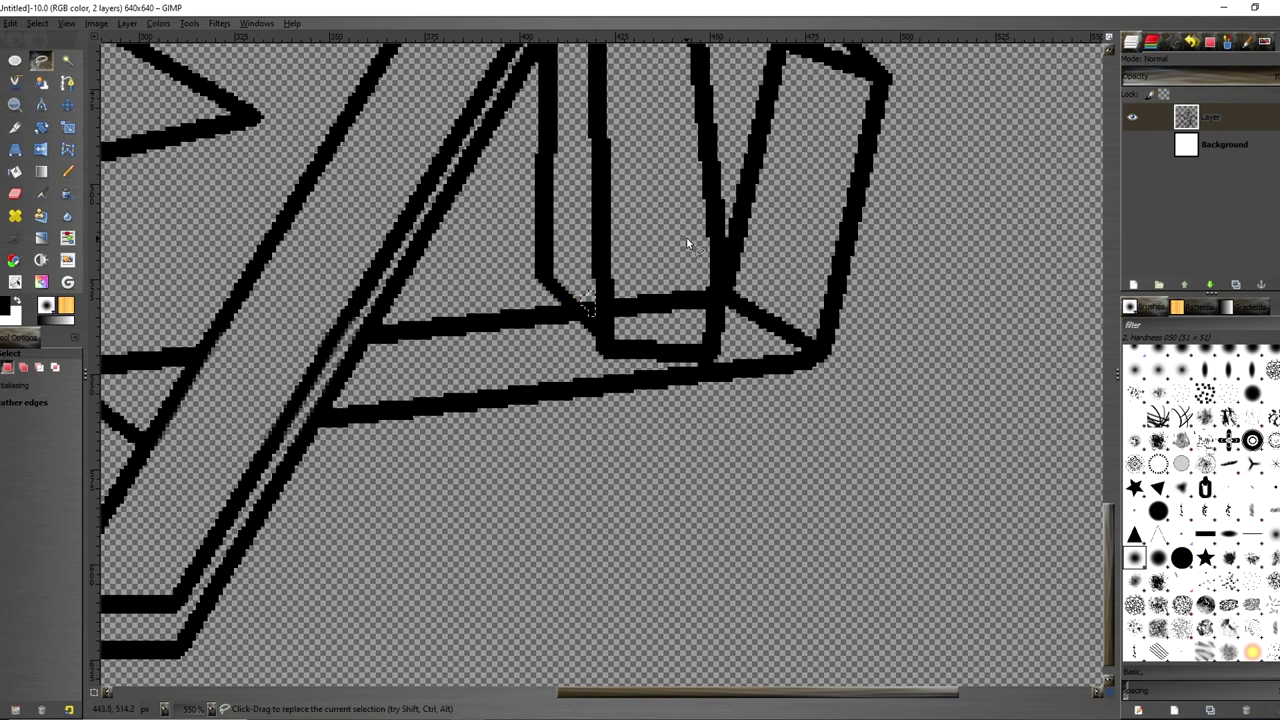
{"action": "left_click", "coordinate": [615, 296]}
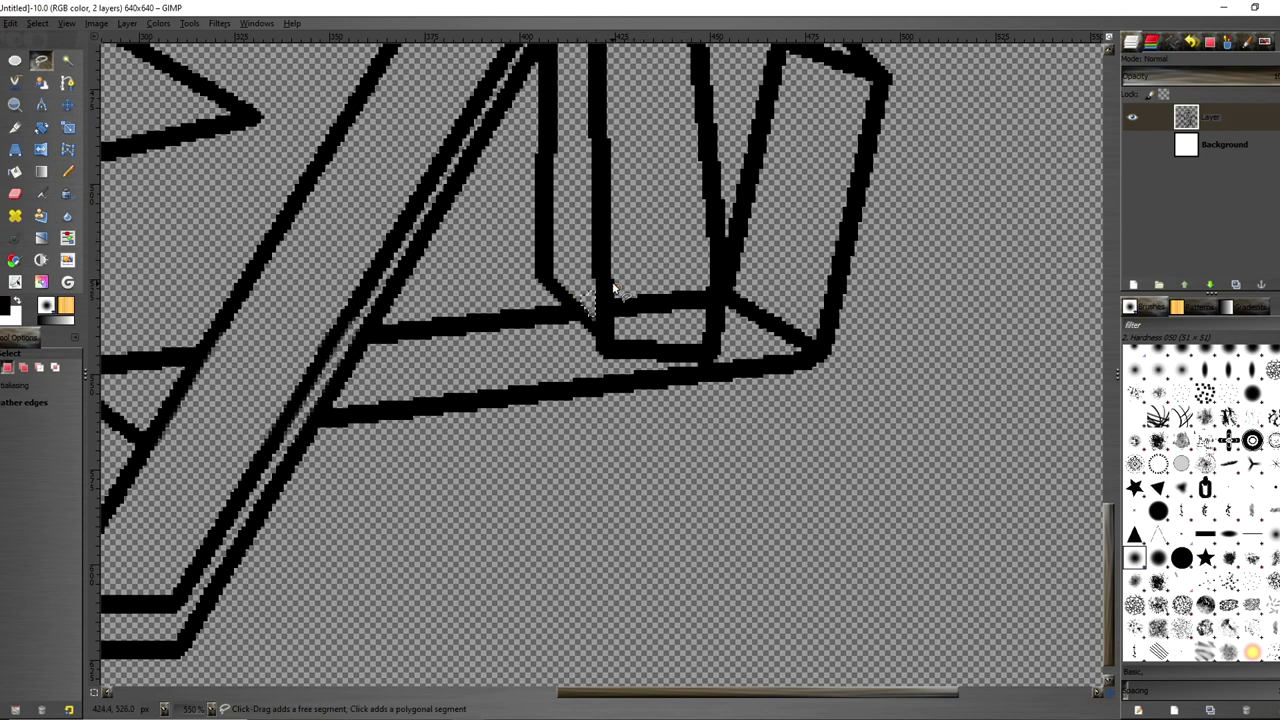
{"action": "left_click", "coordinate": [613, 320]}
{"action": "left_click", "coordinate": [710, 322]}
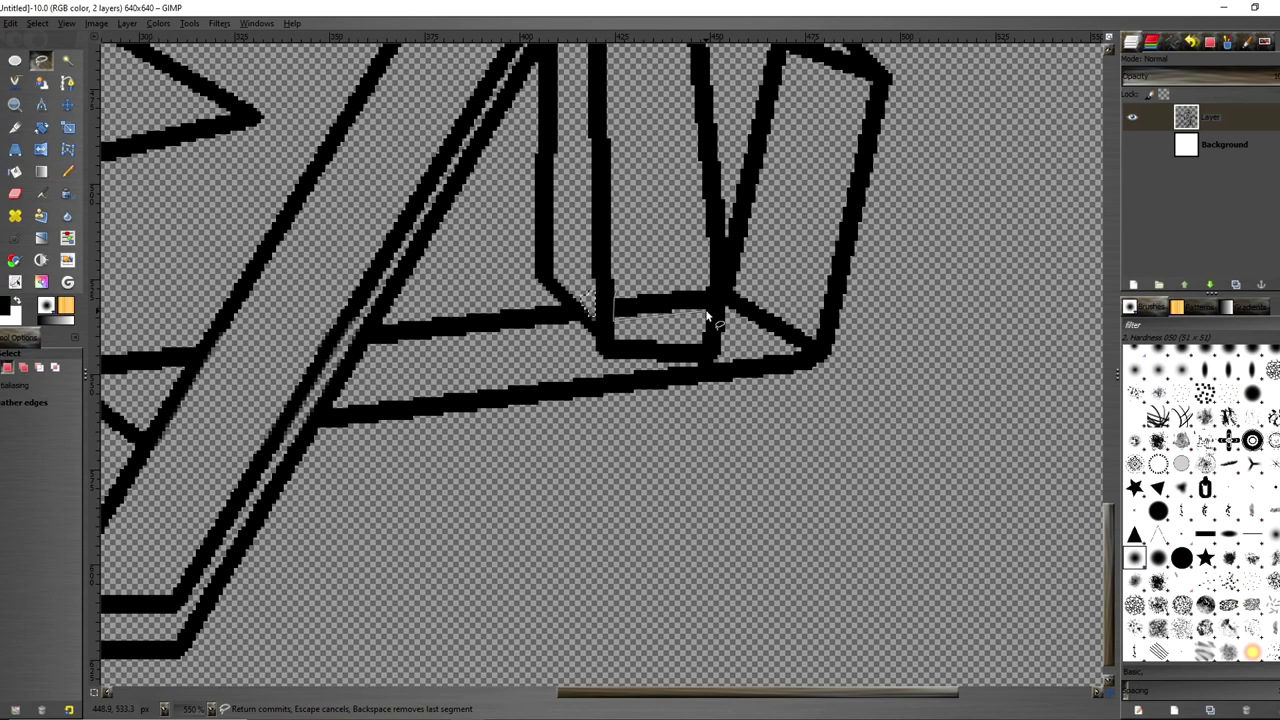
{"action": "left_click", "coordinate": [707, 290]}
{"action": "left_click", "coordinate": [618, 290]}
{"action": "key", "text": "Return"}
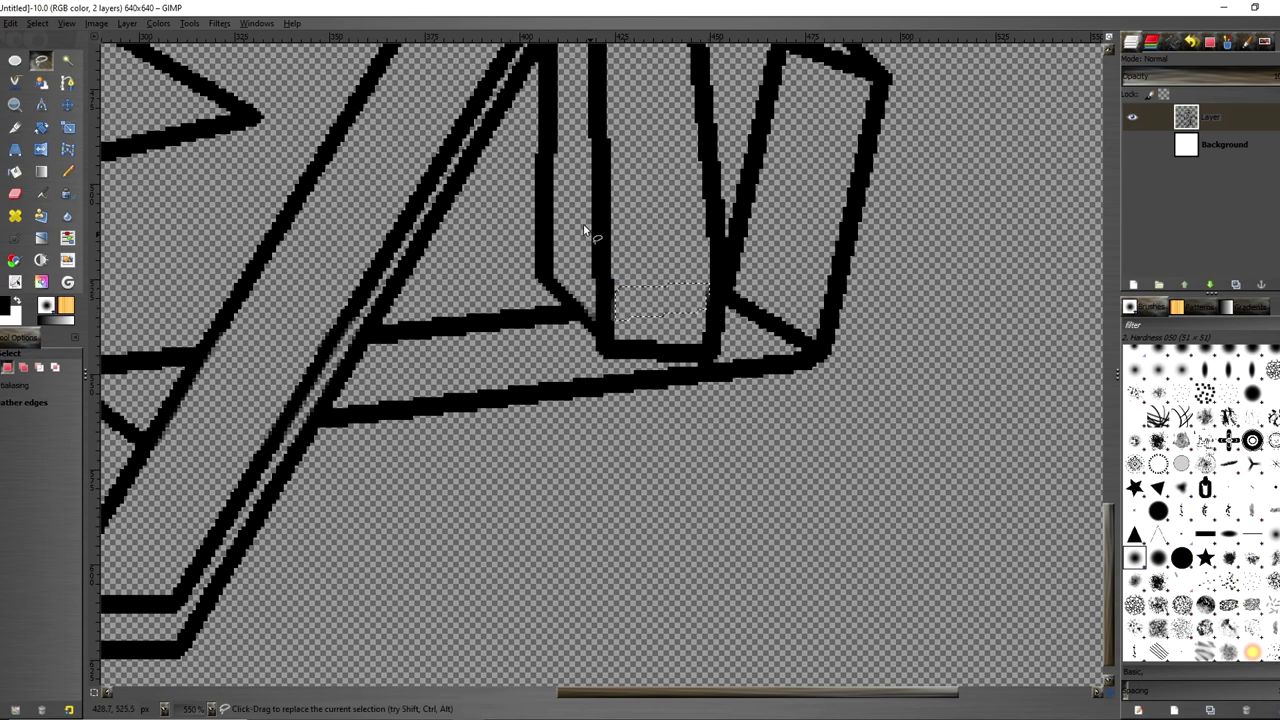
Select the upper part of the body's diagonal depth line inside the right knee with a free selection and delete it
{"action": "key", "text": "minus"}
{"action": "key", "text": "minus"}
{"action": "key", "text": "minus"}
{"action": "key", "text": "minus"}
{"action": "key", "text": "minus"}
{"action": "key", "text": "minus"}
{"action": "key", "text": "minus"}
{"action": "key", "text": "minus"}
{"action": "key", "text": "plus"}
{"action": "key", "text": "plus"}
{"action": "key", "text": "plus"}
{"action": "key", "text": "plus"}
{"action": "key", "text": "plus"}
{"action": "key", "text": "plus"}
{"action": "key", "text": "plus"}
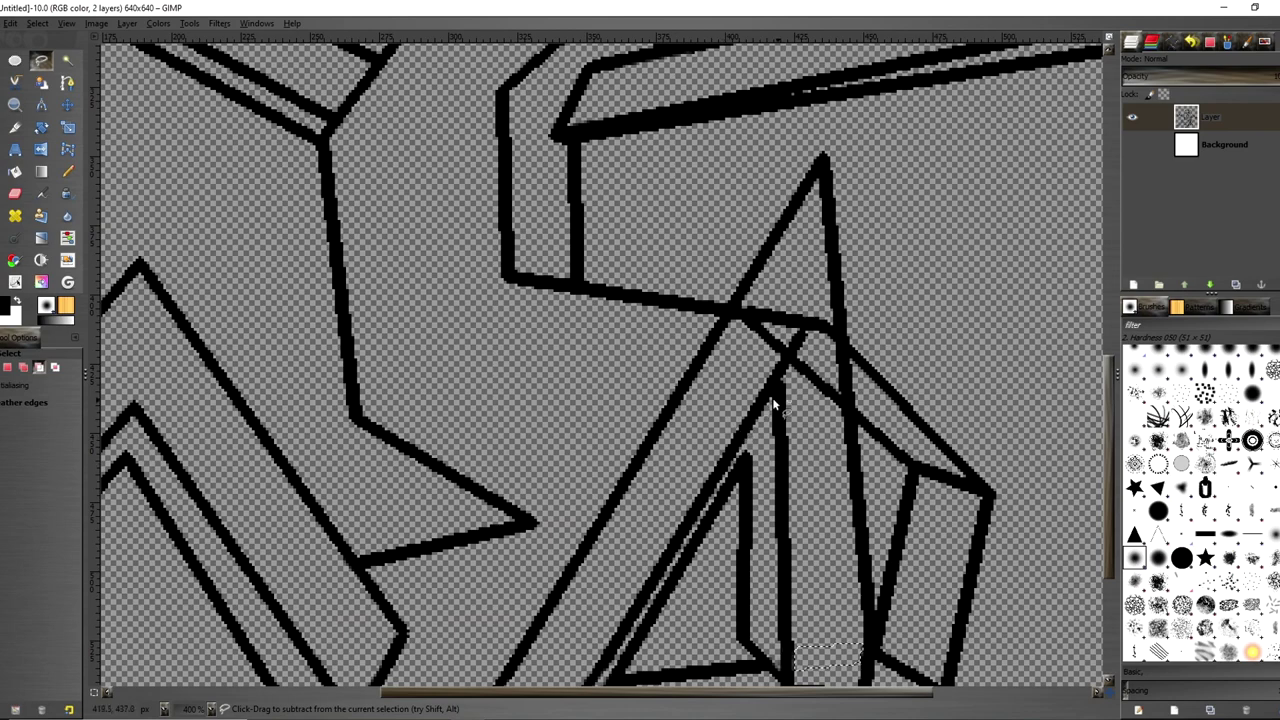
{"action": "left_click", "coordinate": [790, 338]}
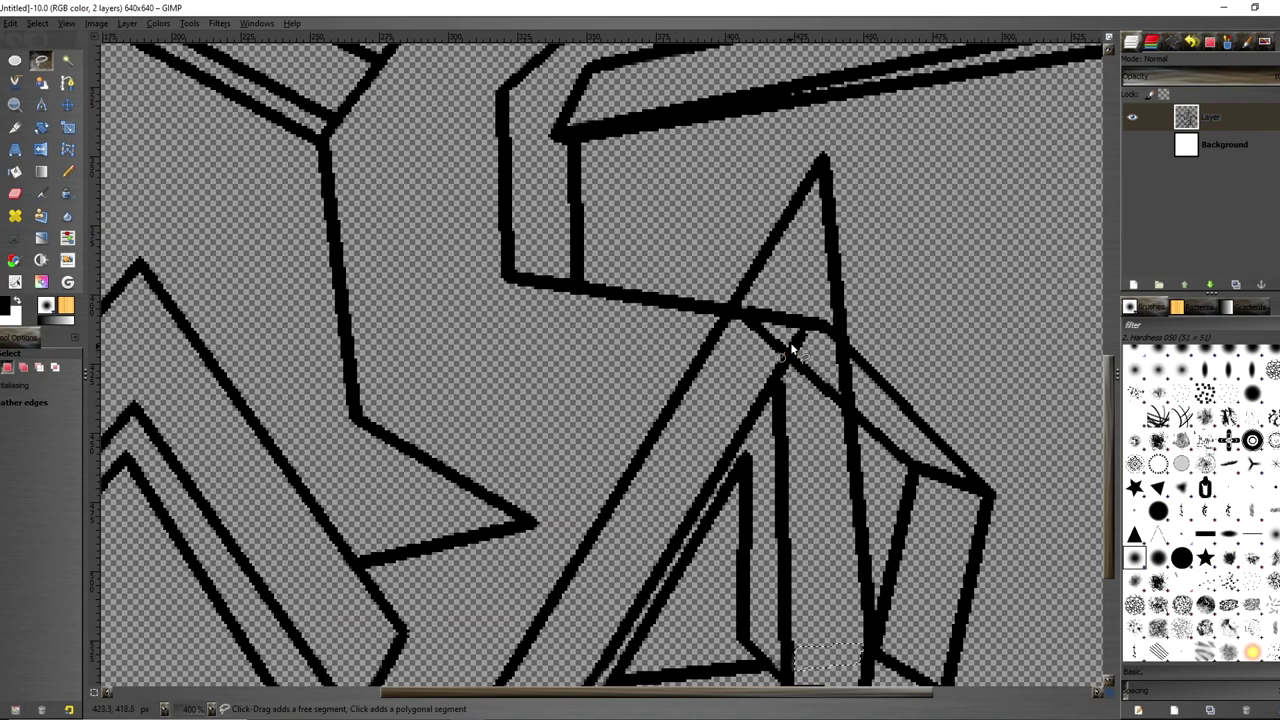
{"action": "left_click", "coordinate": [745, 310]}
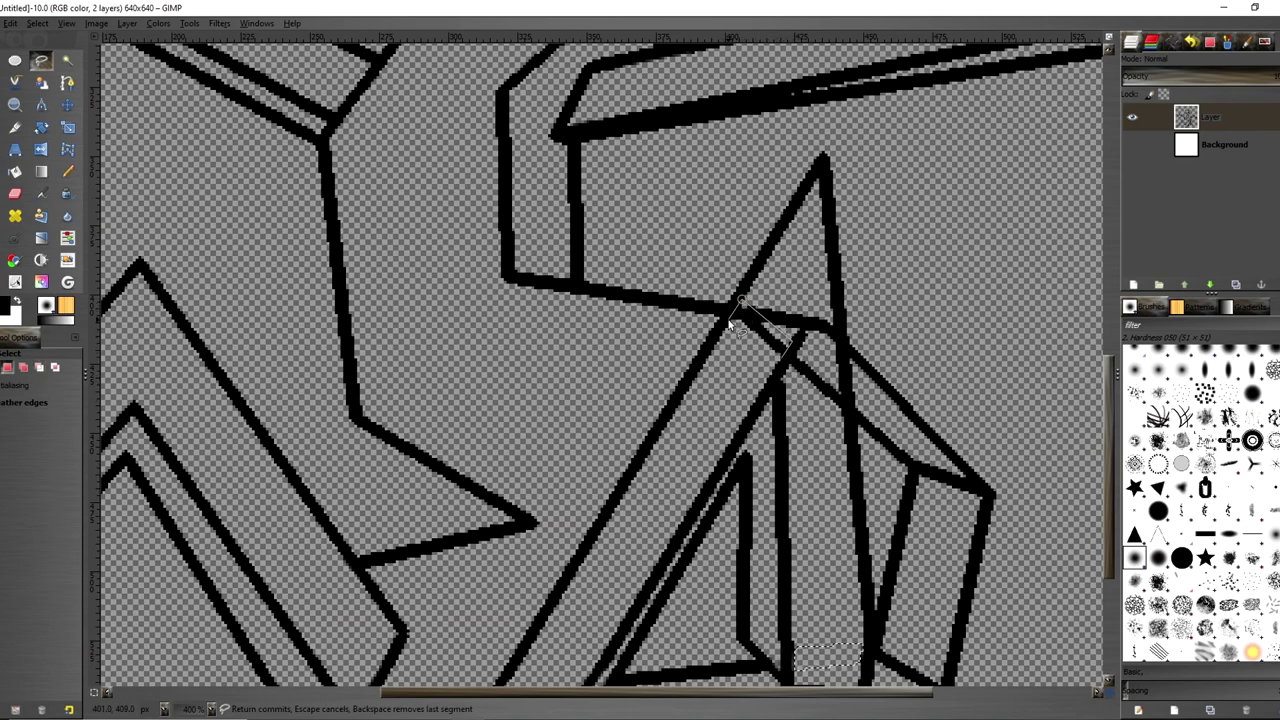
{"action": "key", "text": "Return"}
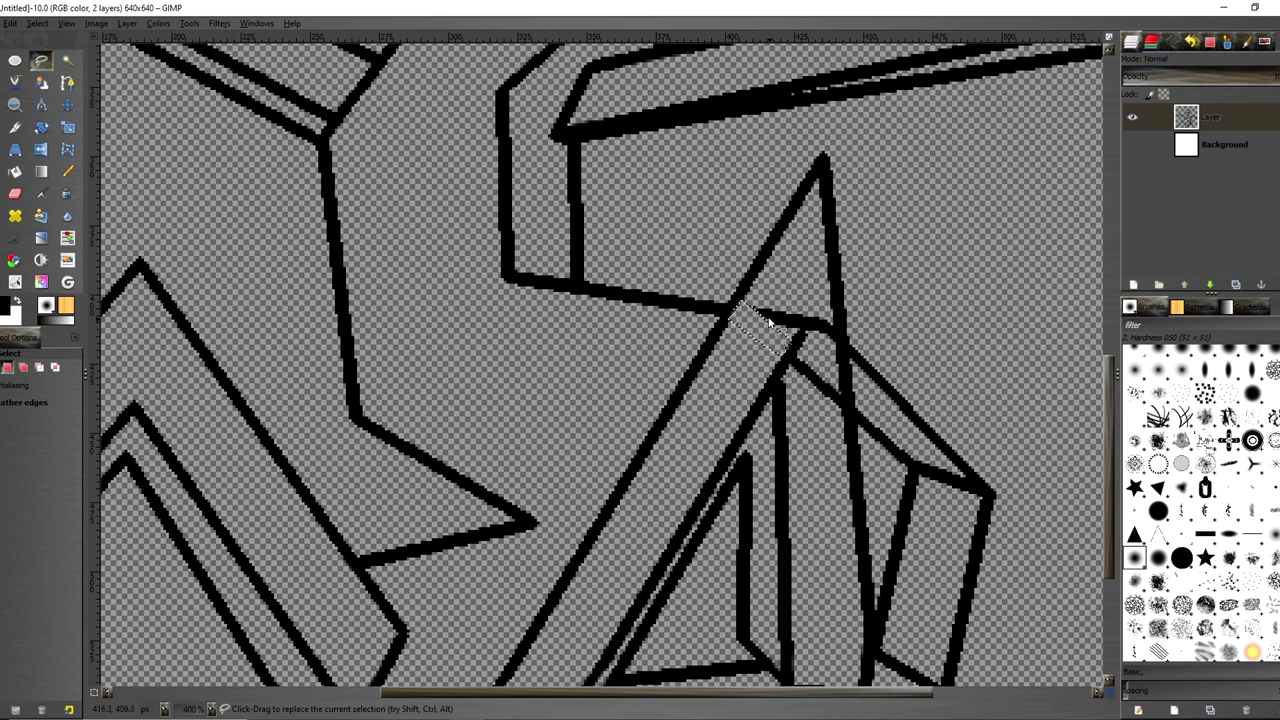
Delete the body's top edge line that crosses the right knee
{"action": "left_click", "coordinate": [748, 298]}
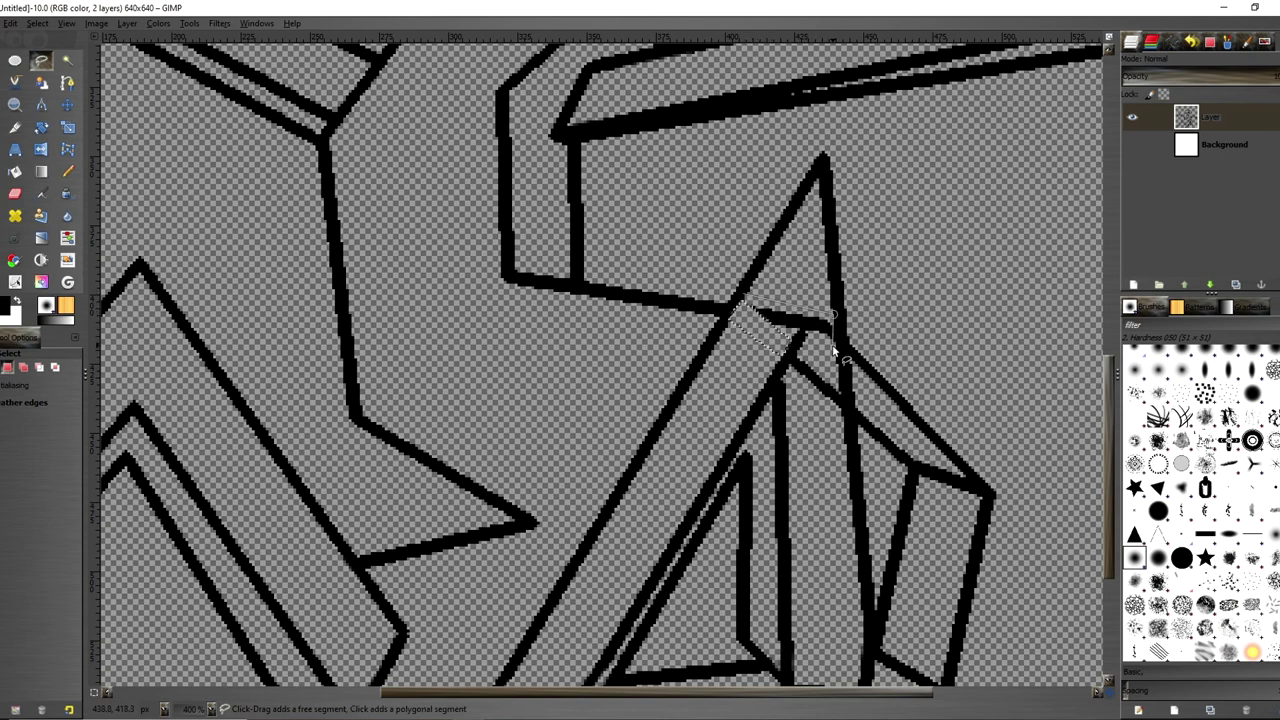
{"action": "left_click", "coordinate": [805, 330]}
{"action": "left_click", "coordinate": [743, 294]}
{"action": "key", "text": "Return"}
Delete the remaining diagonal body line inside the right thigh and clear the selection
{"action": "left_click", "coordinate": [798, 352]}
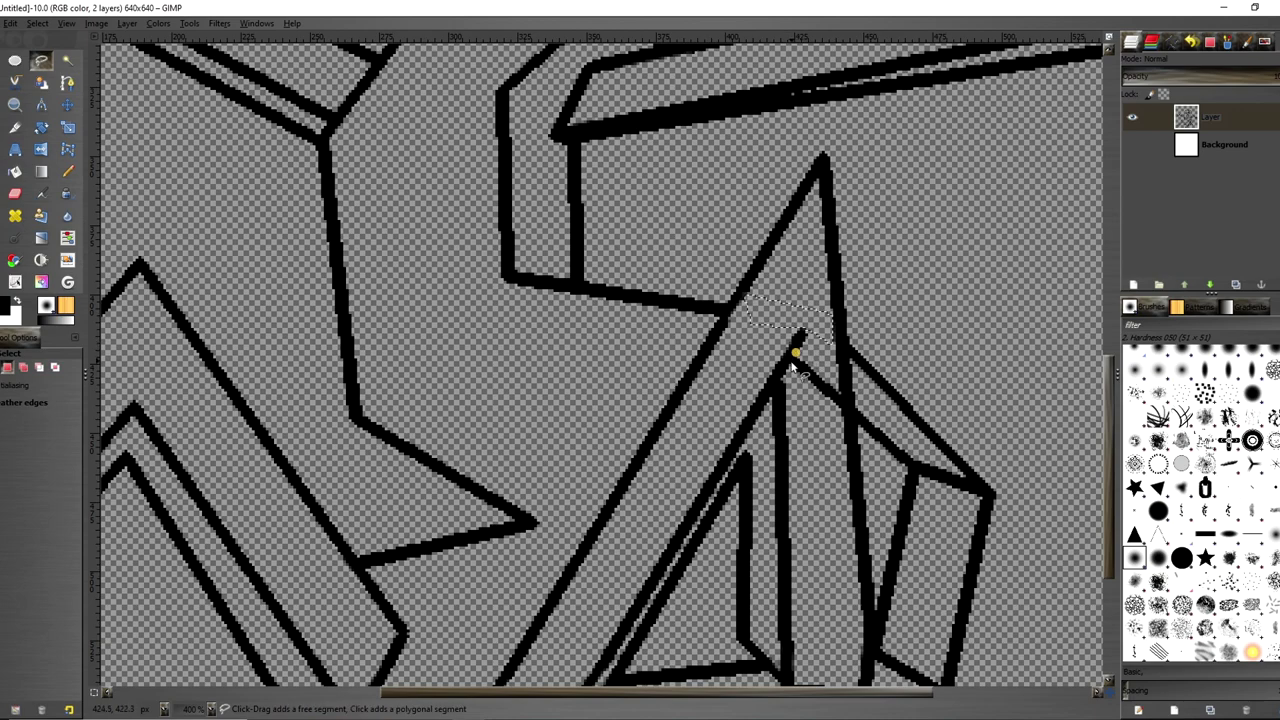
{"action": "left_click", "coordinate": [843, 398]}
{"action": "left_click", "coordinate": [798, 353]}
{"action": "key", "text": "Return"}
{"action": "scroll", "coordinate": [367, 344], "scroll_direction": "down", "scroll_amount": 4, "text": "ctrl"}
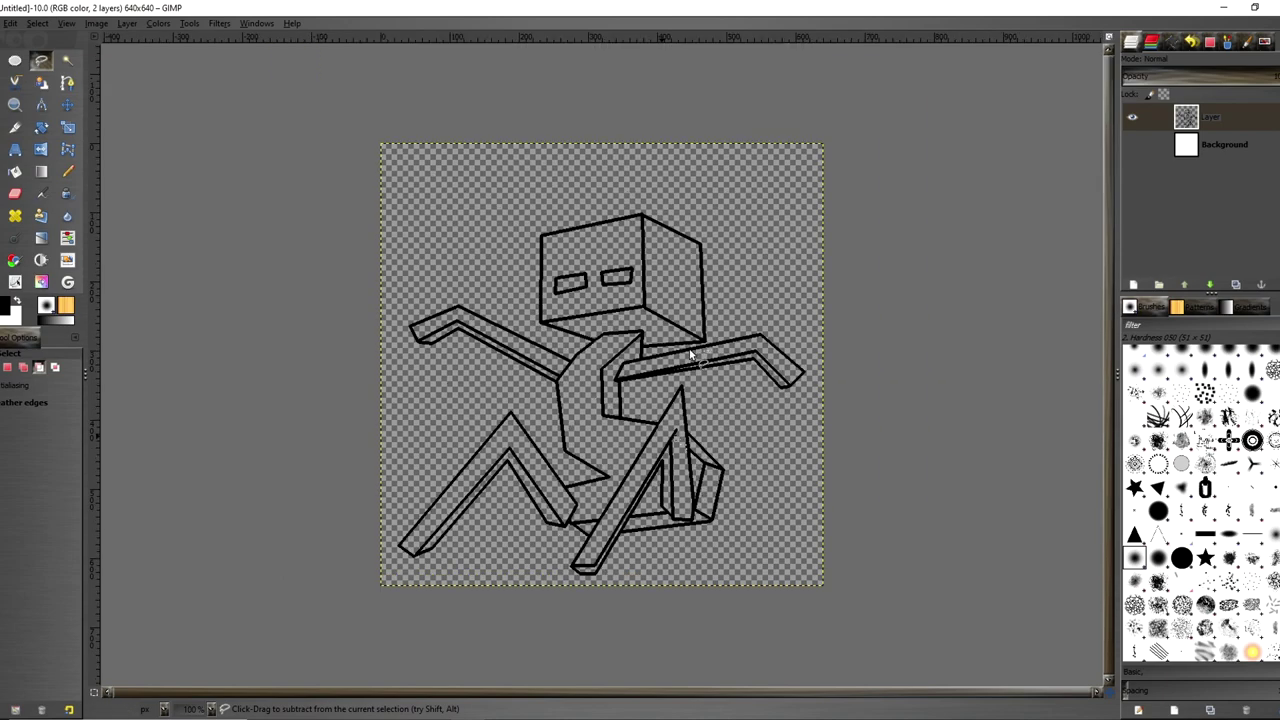
{"action": "left_click", "coordinate": [37, 23]}
{"action": "left_click", "coordinate": [45, 61]}
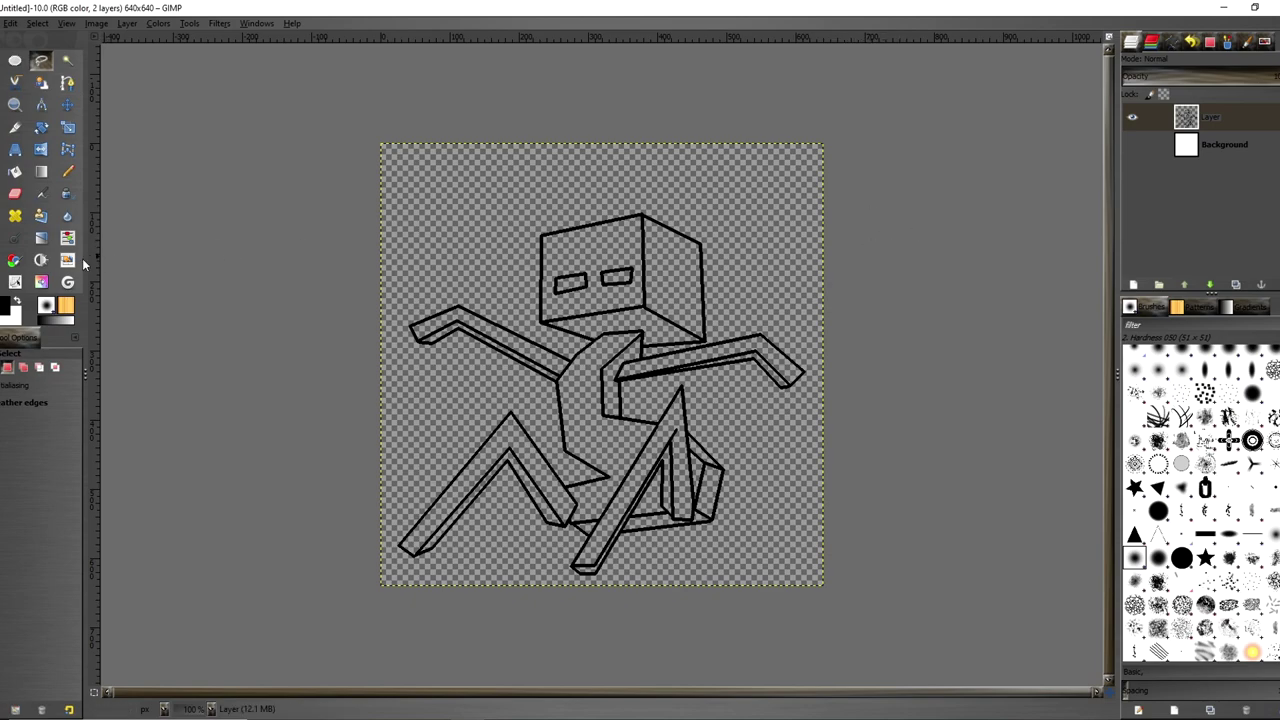
Set the foreground colour to purple a618ab and bucket-fill both eyes with it
{"action": "left_click", "coordinate": [5, 308]}
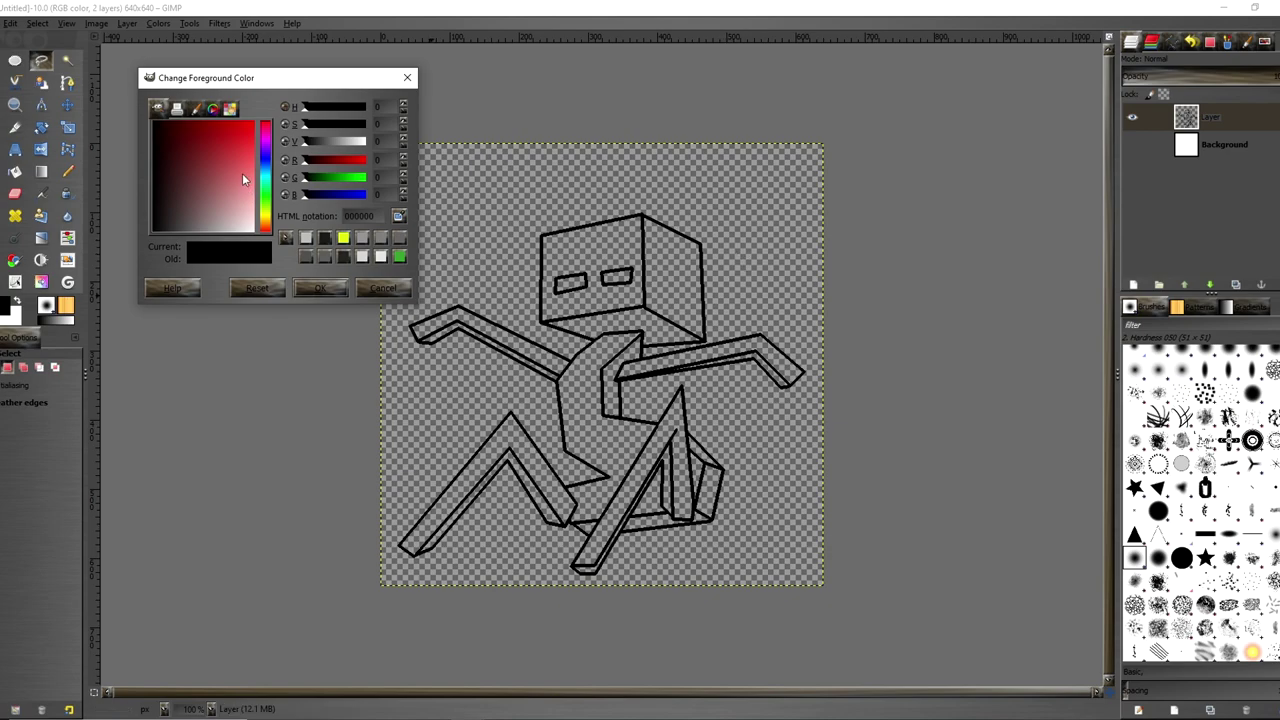
{"action": "left_click", "coordinate": [267, 207]}
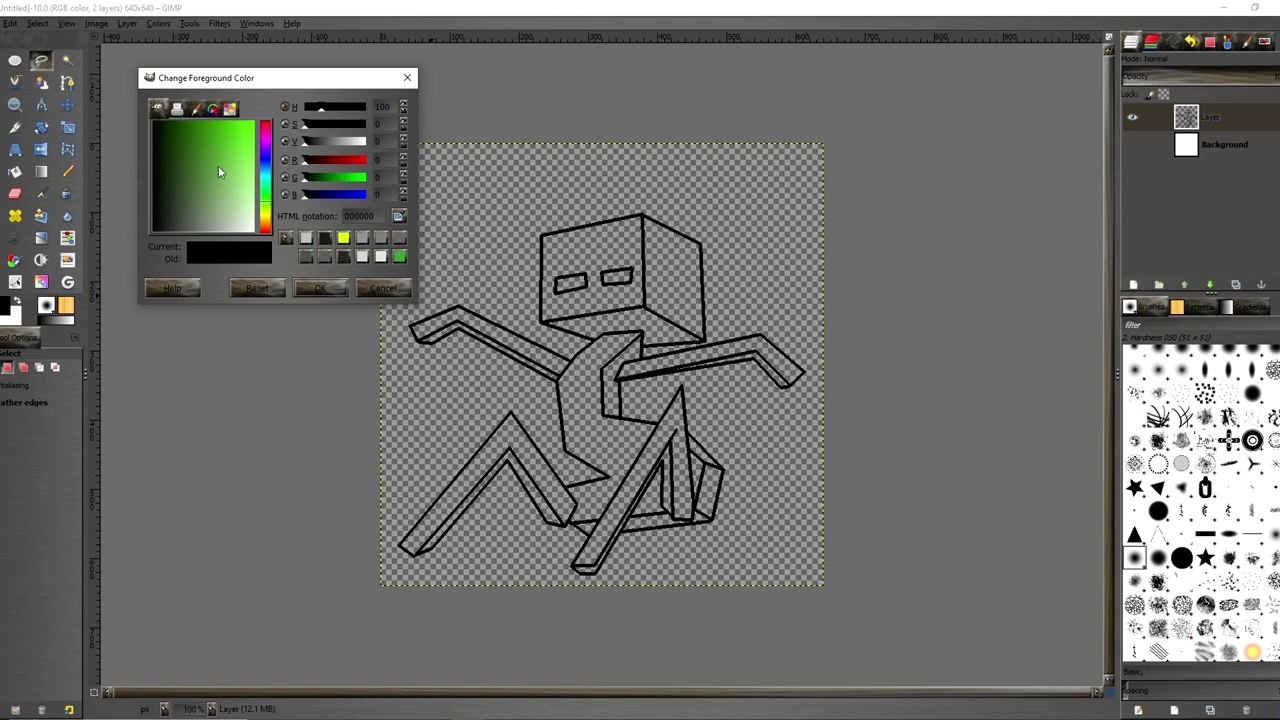
{"action": "left_click", "coordinate": [267, 142]}
{"action": "left_click_drag", "start_coordinate": [250, 122], "coordinate": [218, 141]}
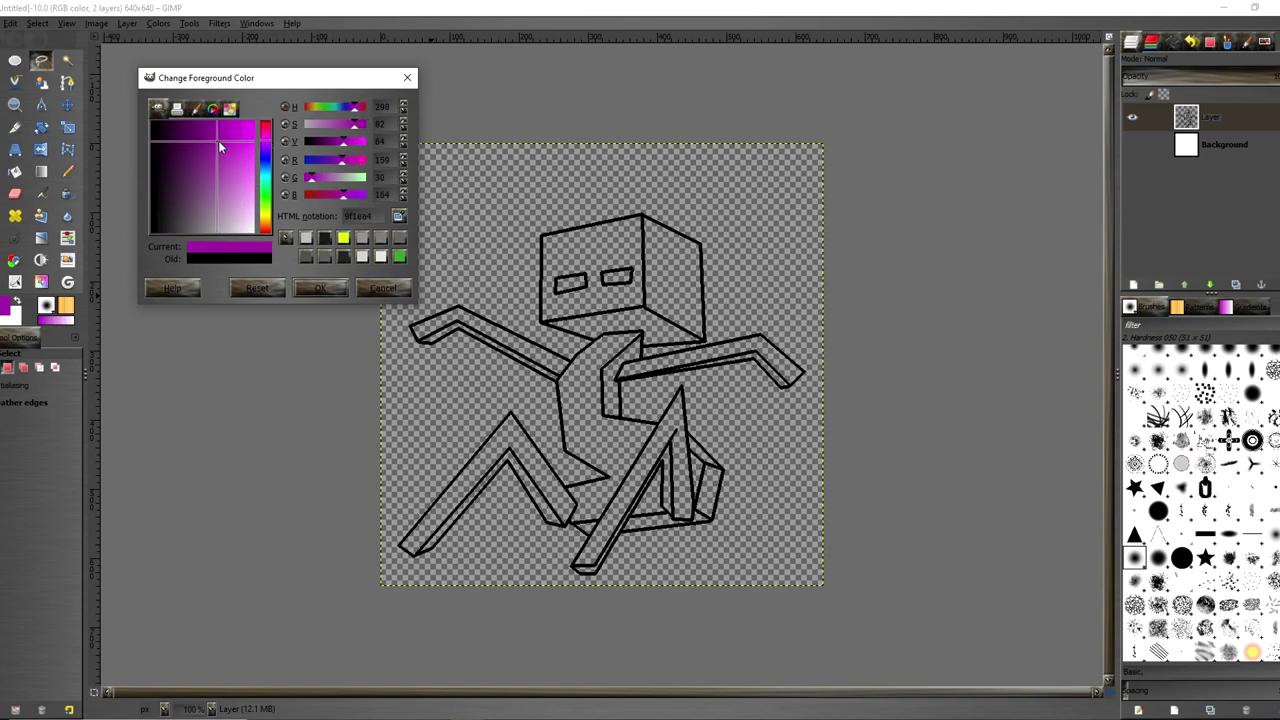
{"action": "left_click", "coordinate": [320, 288]}
{"action": "left_click", "coordinate": [16, 170]}
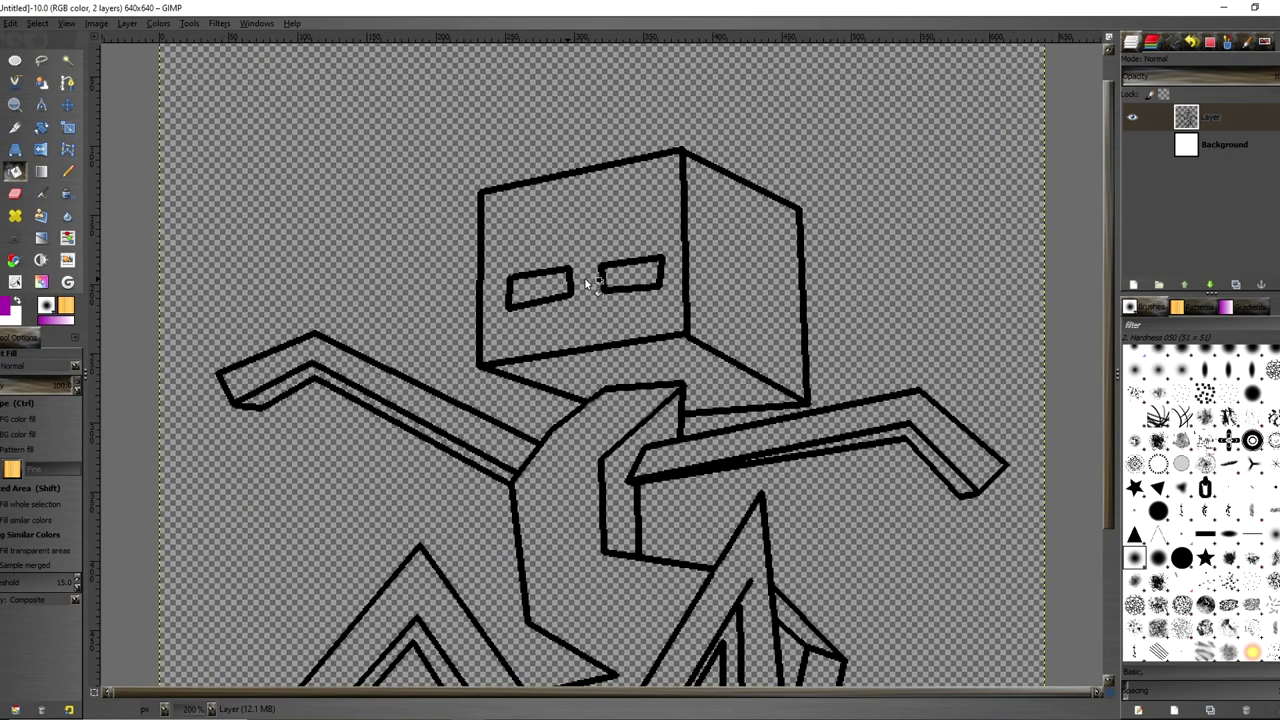
{"action": "scroll", "coordinate": [585, 270], "scroll_direction": "up", "scroll_amount": 2}
{"action": "left_click", "coordinate": [540, 293]}
{"action": "left_click", "coordinate": [632, 280]}
{"action": "key", "text": "minus"}
Fill the front, side and underside of the head with near-black grey, using 191919 for the front face
{"action": "left_click", "coordinate": [46, 305]}
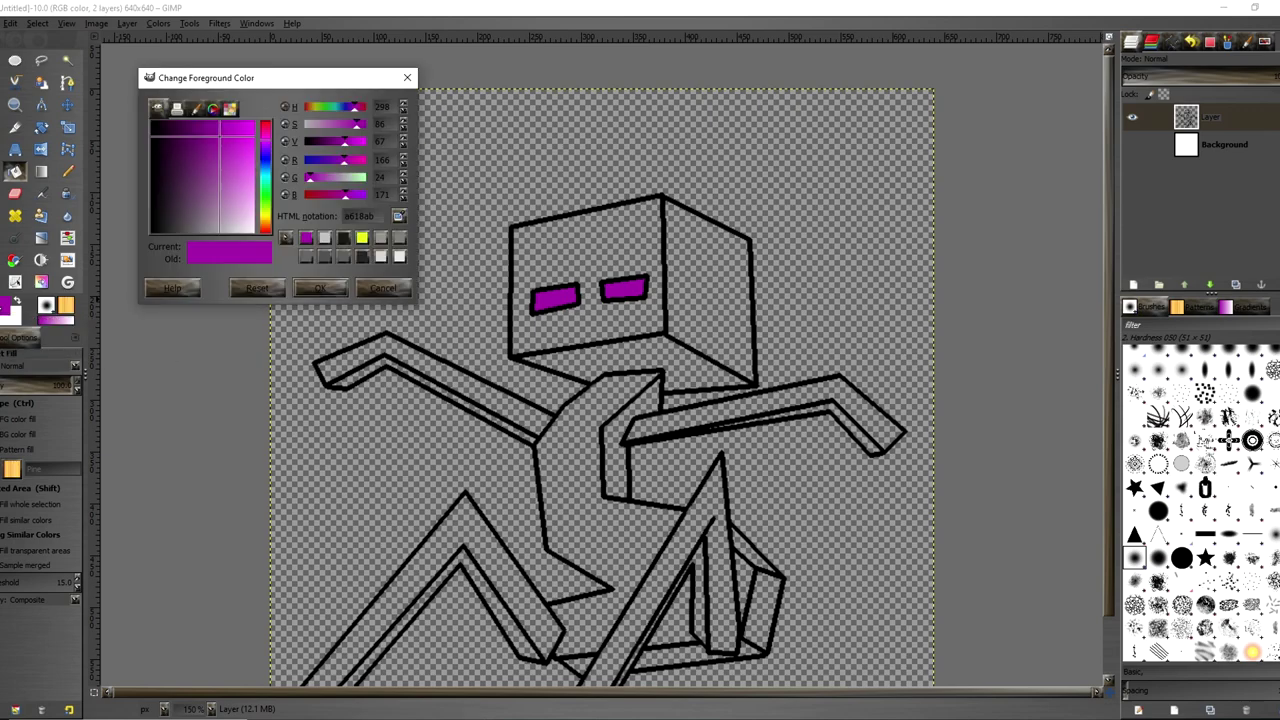
{"action": "left_click_drag", "start_coordinate": [209, 167], "coordinate": [161, 243]}
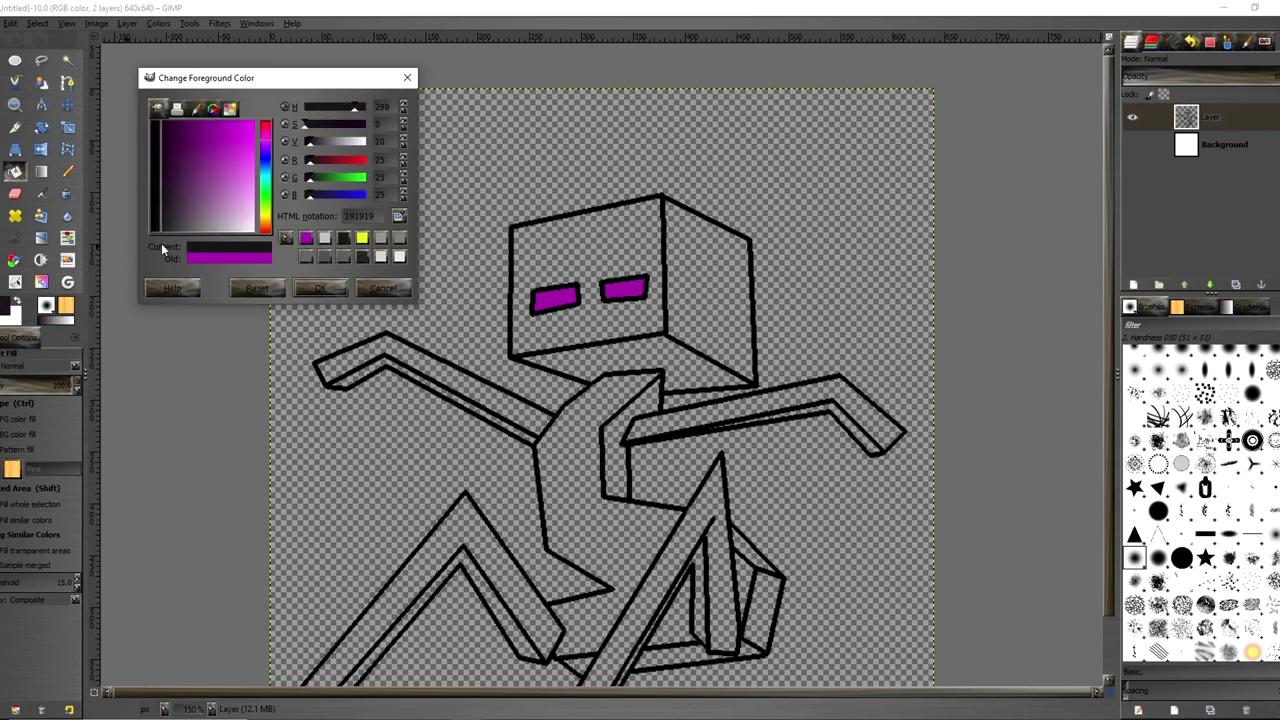
{"action": "left_click", "coordinate": [338, 288]}
{"action": "left_click", "coordinate": [589, 256]}
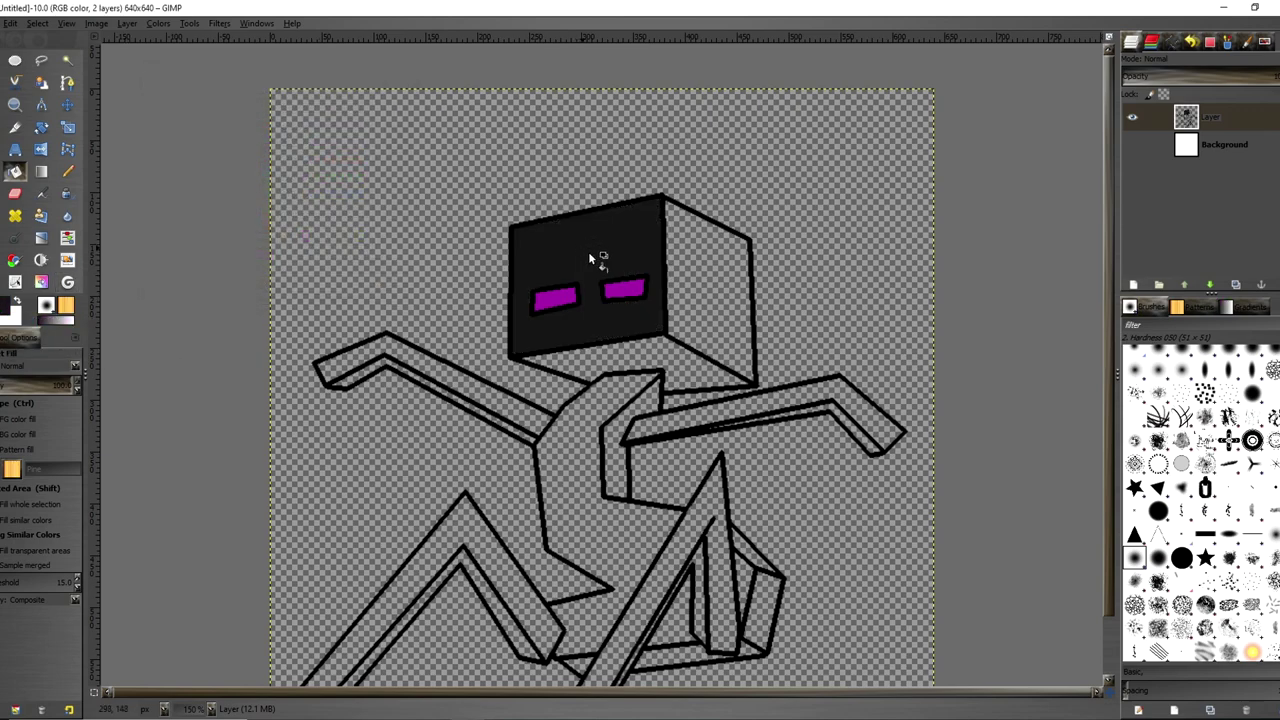
{"action": "left_click", "coordinate": [633, 348]}
{"action": "left_click", "coordinate": [709, 314]}
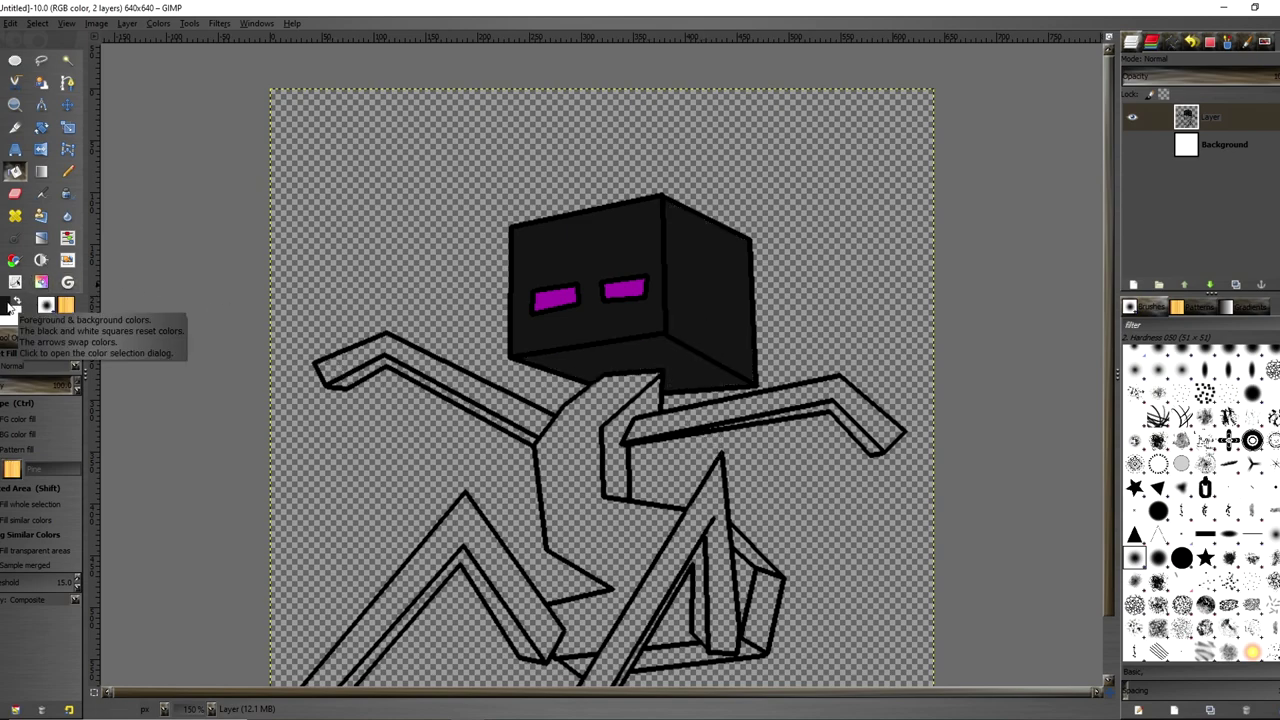
Fill the depth faces of the body, the left leg and the right leg with near-black grey
{"action": "scroll", "coordinate": [630, 498], "scroll_direction": "down", "scroll_amount": 1}
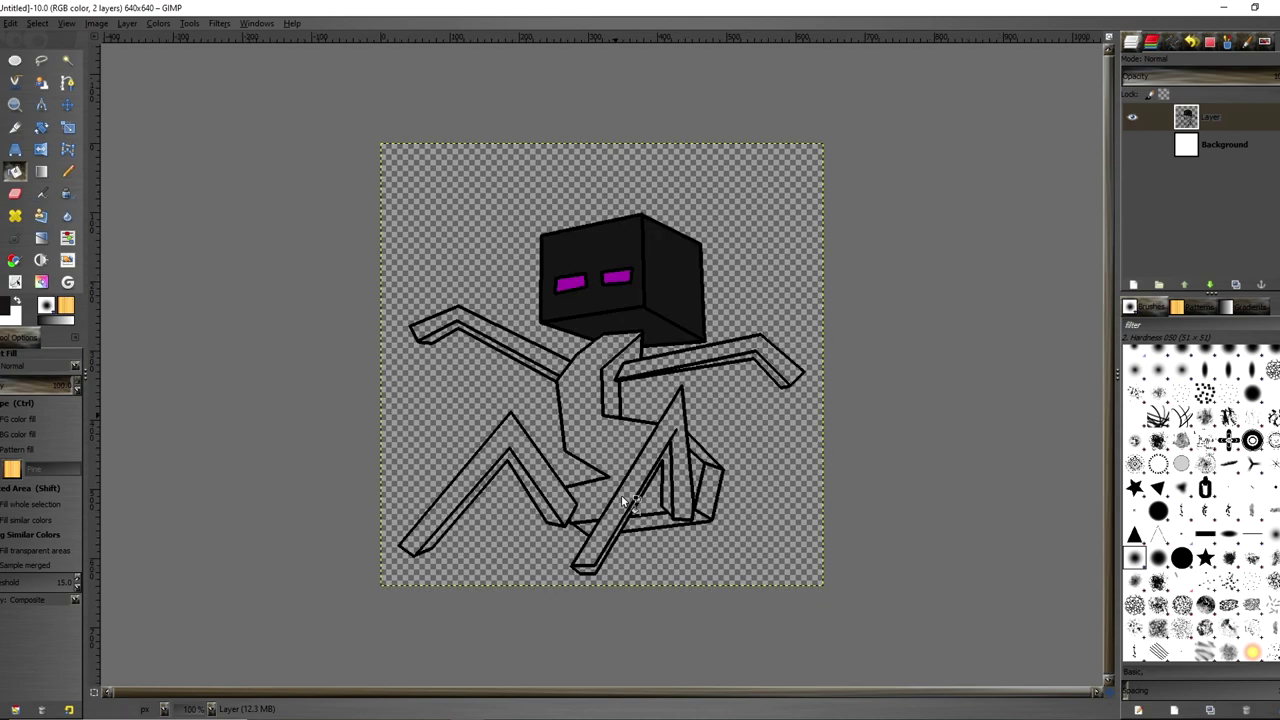
{"action": "scroll", "coordinate": [601, 420], "scroll_direction": "up", "scroll_amount": 1}
{"action": "left_click", "coordinate": [614, 340]}
{"action": "left_click", "coordinate": [770, 485]}
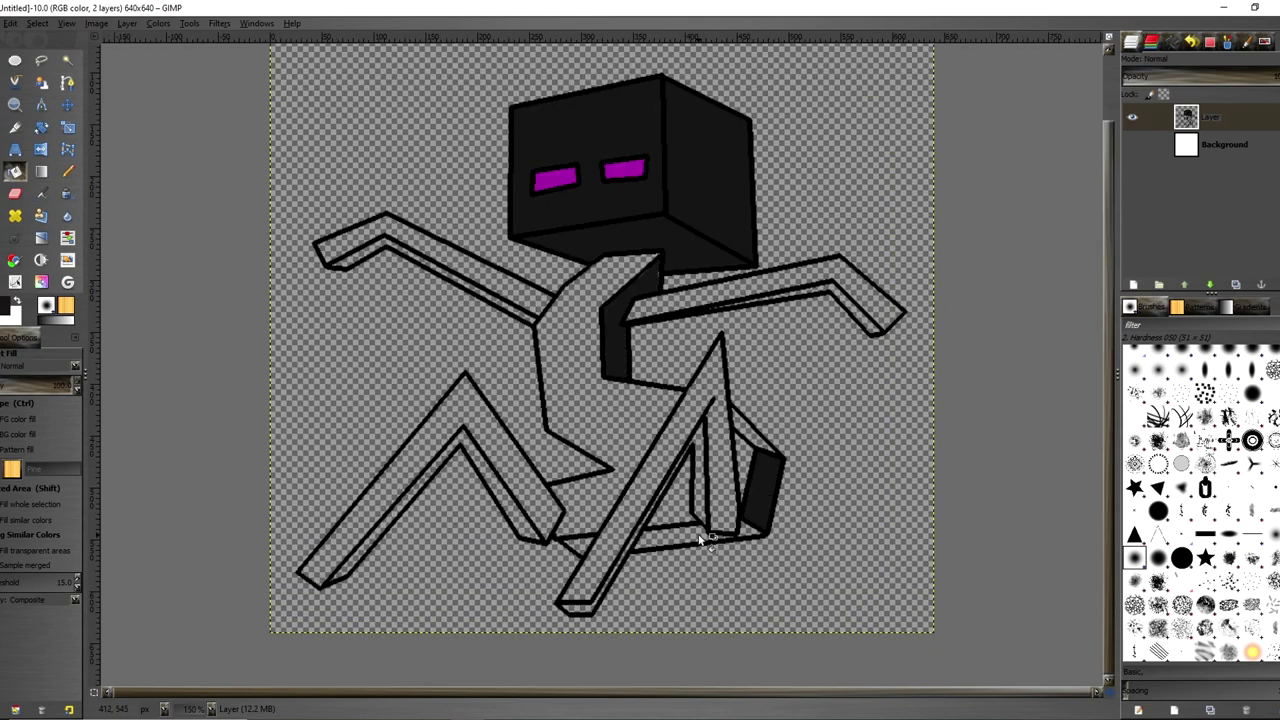
{"action": "left_click", "coordinate": [698, 538]}
{"action": "left_click", "coordinate": [540, 536]}
{"action": "left_click", "coordinate": [580, 550]}
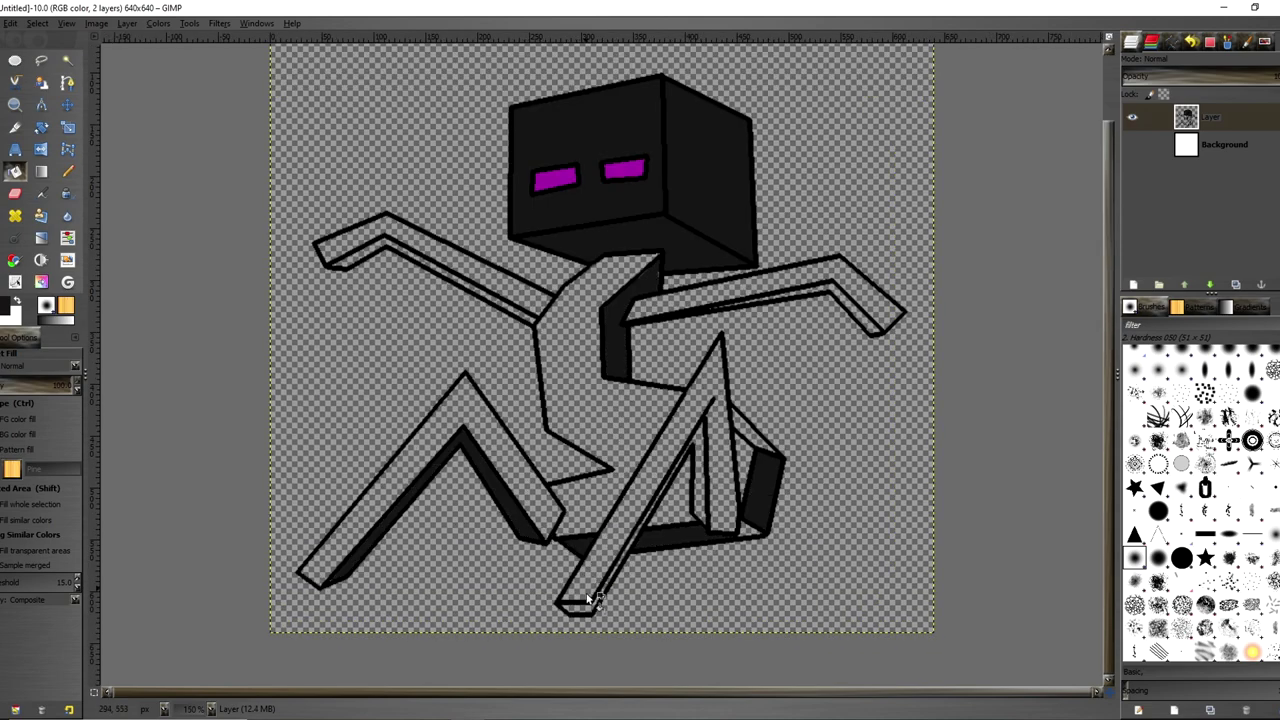
{"action": "left_click", "coordinate": [588, 600]}
Paint over the transparent gaps in the narrow depth face of the right shin with the Pencil in near-black grey
{"action": "scroll", "coordinate": [643, 548], "scroll_direction": "up", "scroll_amount": 6}
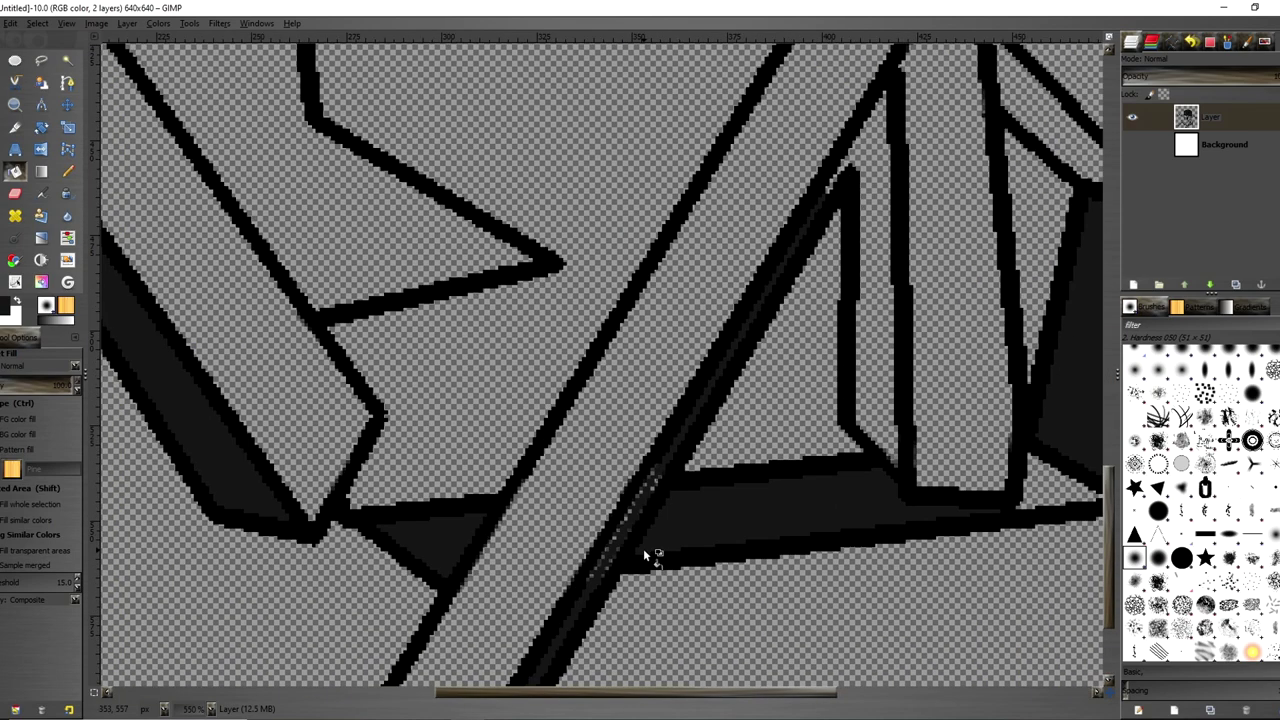
{"action": "scroll", "coordinate": [562, 578], "scroll_direction": "up", "scroll_amount": 2}
{"action": "key", "text": "n"}
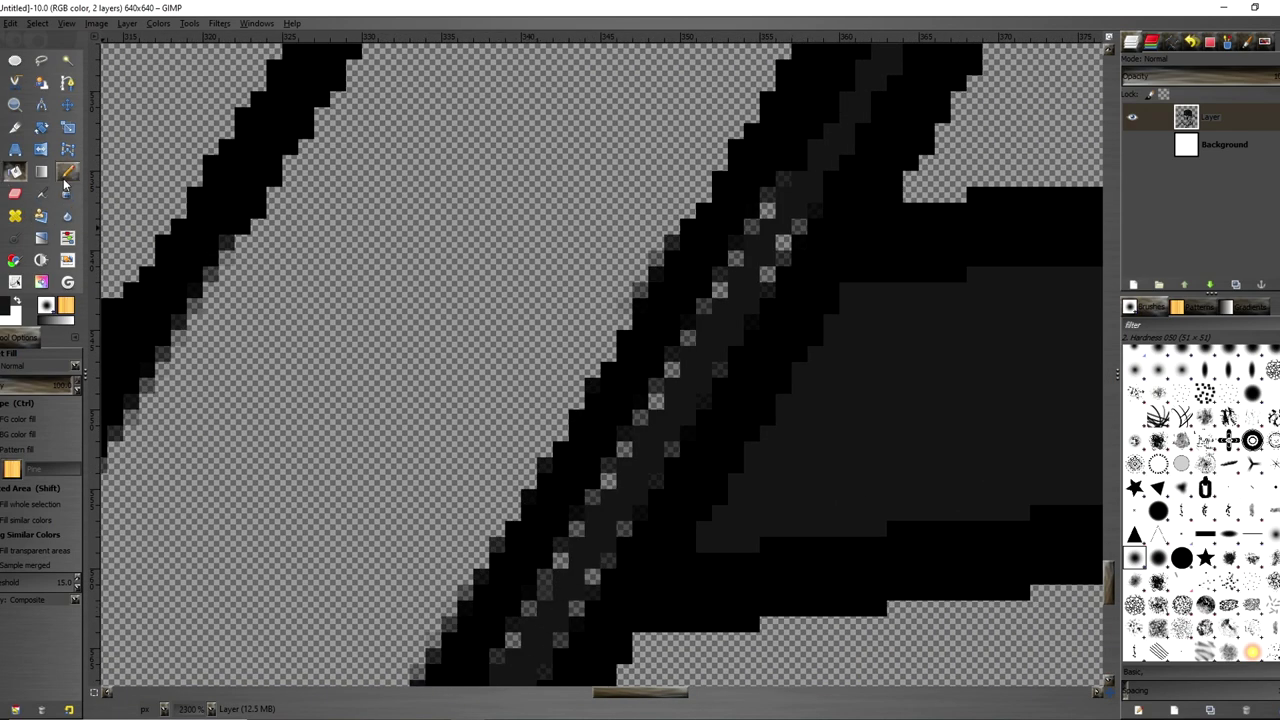
{"action": "mouse_move", "coordinate": [494, 594]}
{"action": "left_mouse_down"}
{"action": "mouse_move", "coordinate": [539, 618]}
{"action": "mouse_move", "coordinate": [514, 674]}
{"action": "mouse_move", "coordinate": [618, 500]}
{"action": "left_mouse_up"}
{"action": "left_click", "coordinate": [791, 206], "text": "shift"}
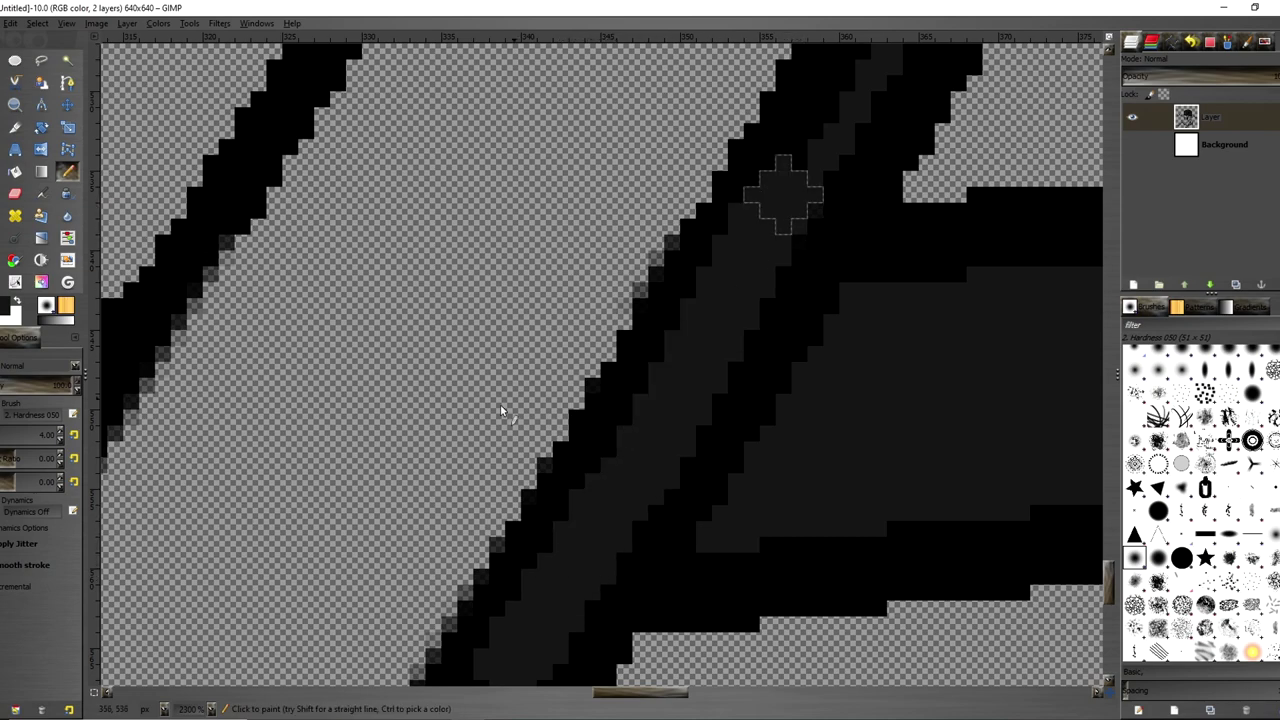
{"action": "scroll", "coordinate": [500, 405], "scroll_direction": "down", "scroll_amount": 4}
{"action": "scroll", "coordinate": [500, 398], "scroll_direction": "down", "scroll_amount": 2}
{"action": "scroll", "coordinate": [354, 309], "scroll_direction": "down", "scroll_amount": 1}
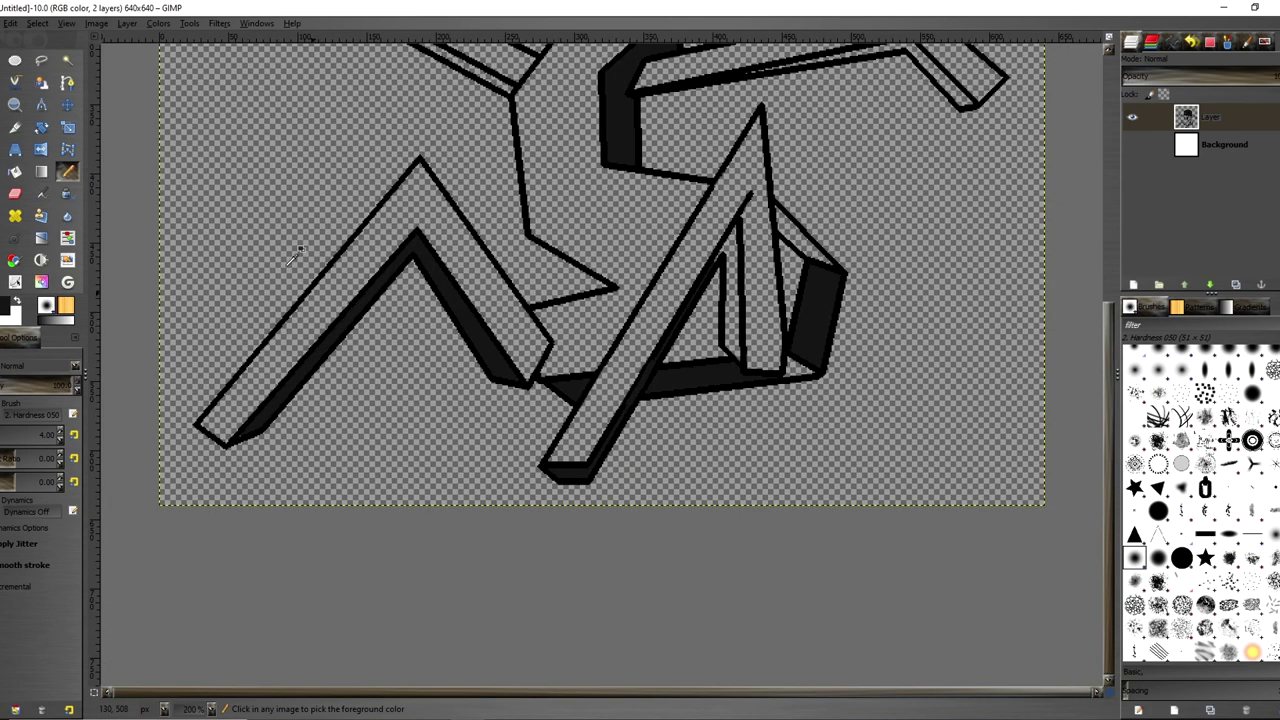
Bucket-fill the undersides of both arms with the same near-black grey
{"action": "left_click", "coordinate": [15, 171]}
{"action": "scroll", "coordinate": [440, 220], "scroll_direction": "down", "scroll_amount": 2}
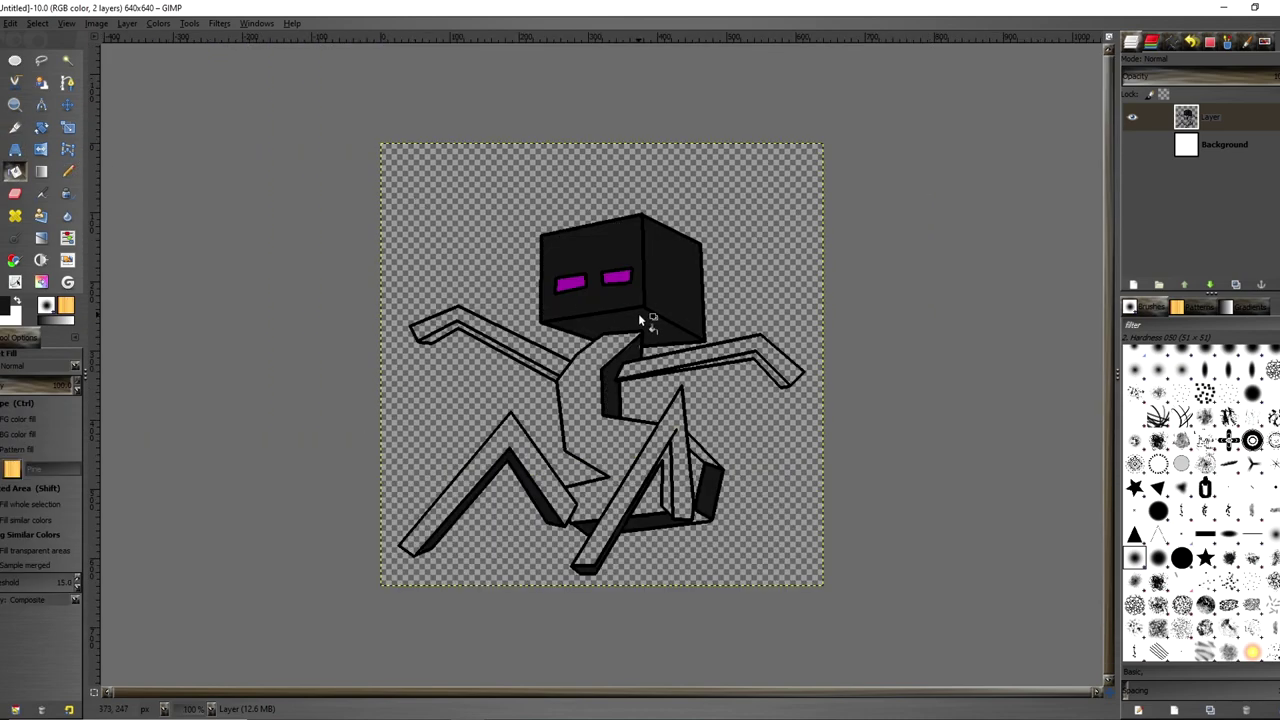
{"action": "scroll", "coordinate": [650, 316], "scroll_direction": "up", "scroll_amount": 1}
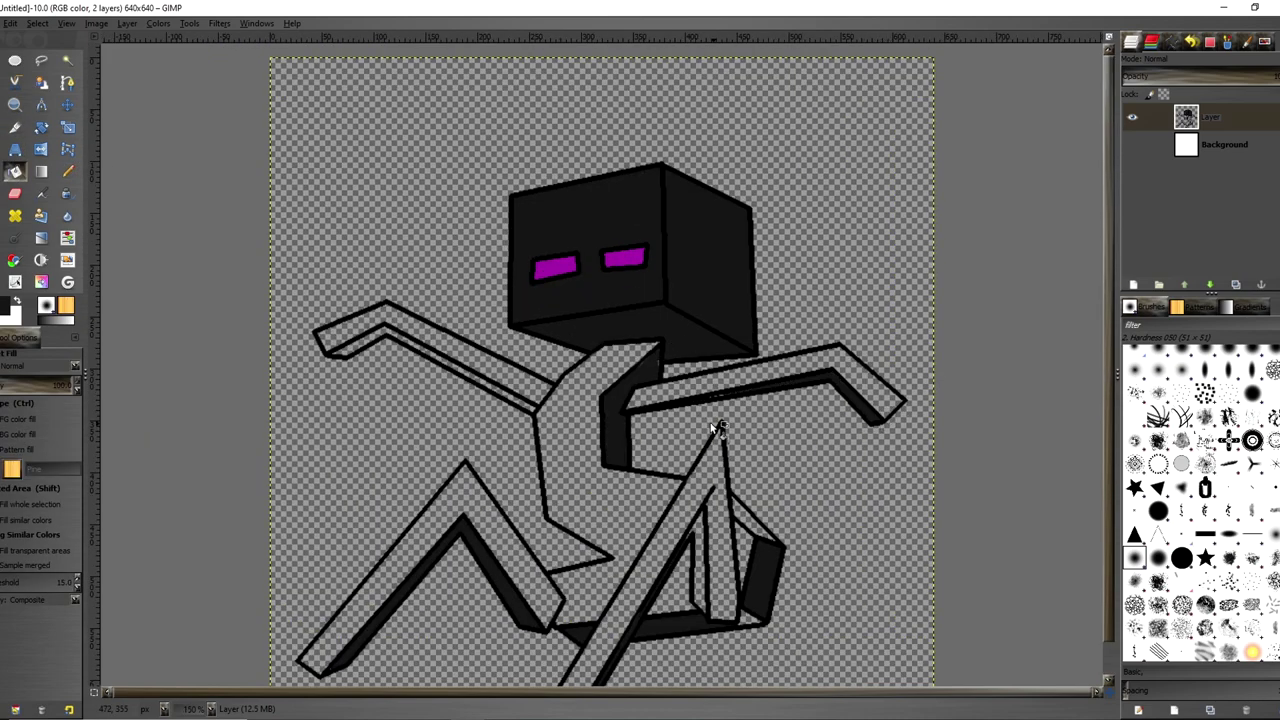
{"action": "left_click", "coordinate": [452, 370]}
{"action": "scroll", "coordinate": [749, 412], "scroll_direction": "up", "scroll_amount": 5}
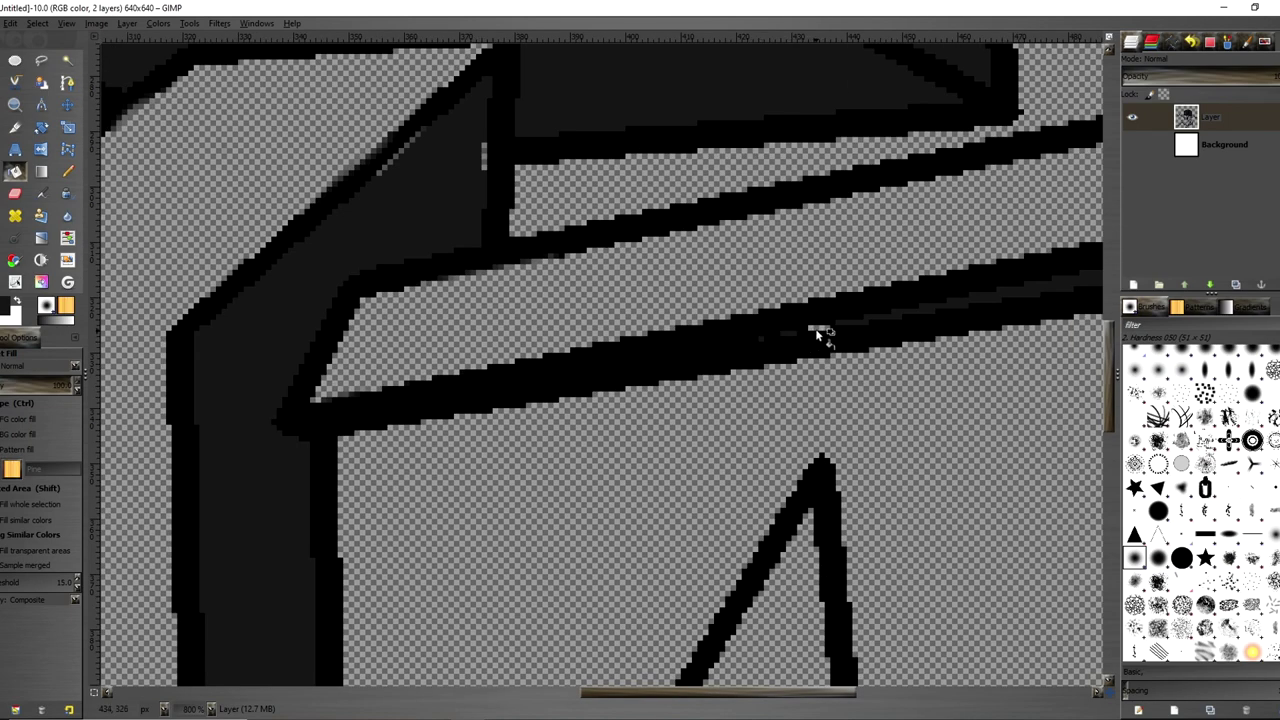
{"action": "scroll", "coordinate": [497, 370], "scroll_direction": "down", "scroll_amount": 3}
Cover the unfilled pixels along the edges of the upper torso's side face with the Pencil
{"action": "scroll", "coordinate": [497, 370], "scroll_direction": "up", "scroll_amount": 3}
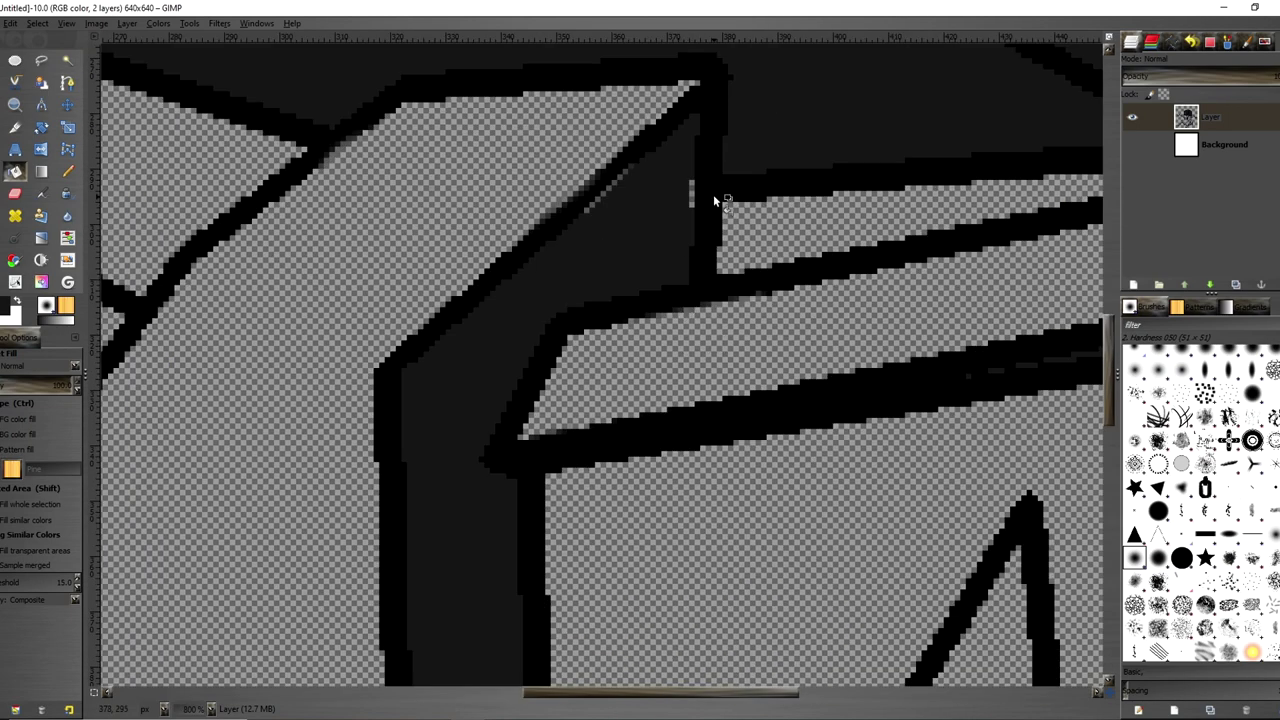
{"action": "left_click", "coordinate": [650, 200]}
{"action": "key", "text": "ctrl+z"}
{"action": "left_click", "coordinate": [67, 171]}
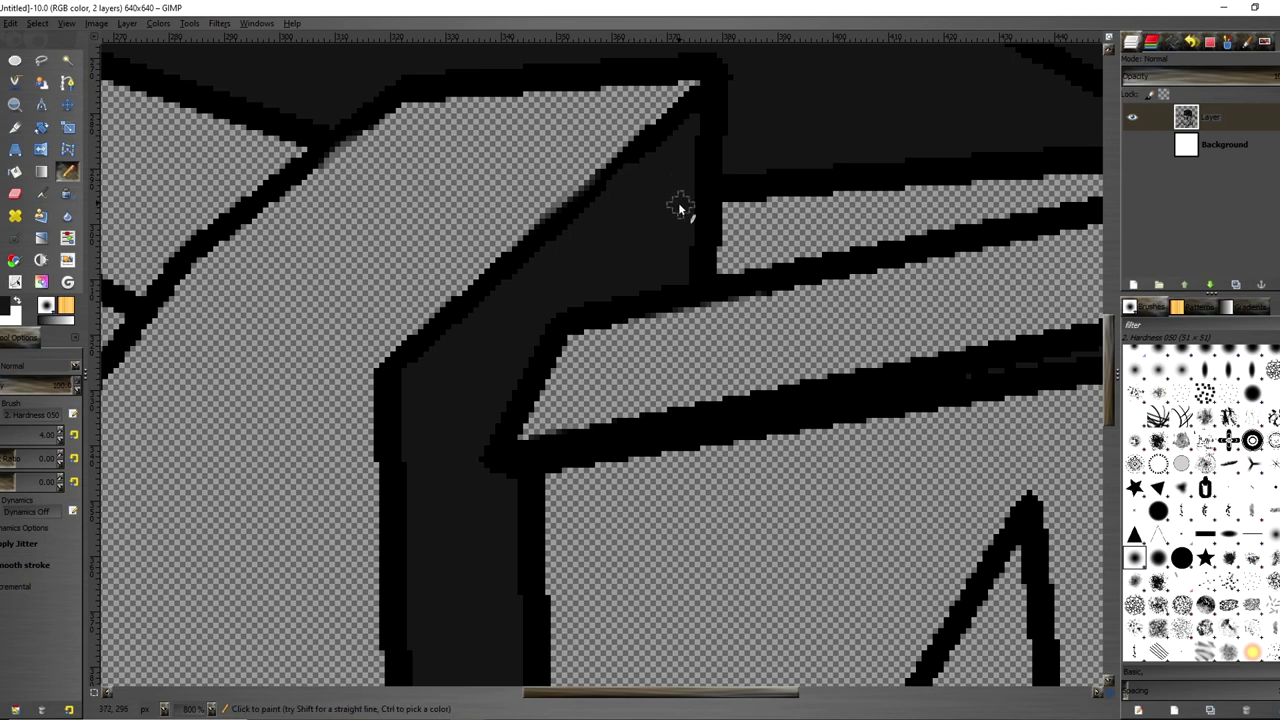
{"action": "scroll", "coordinate": [488, 230], "scroll_direction": "down", "scroll_amount": 5}
{"action": "scroll", "coordinate": [490, 230], "scroll_direction": "down", "scroll_amount": 1}
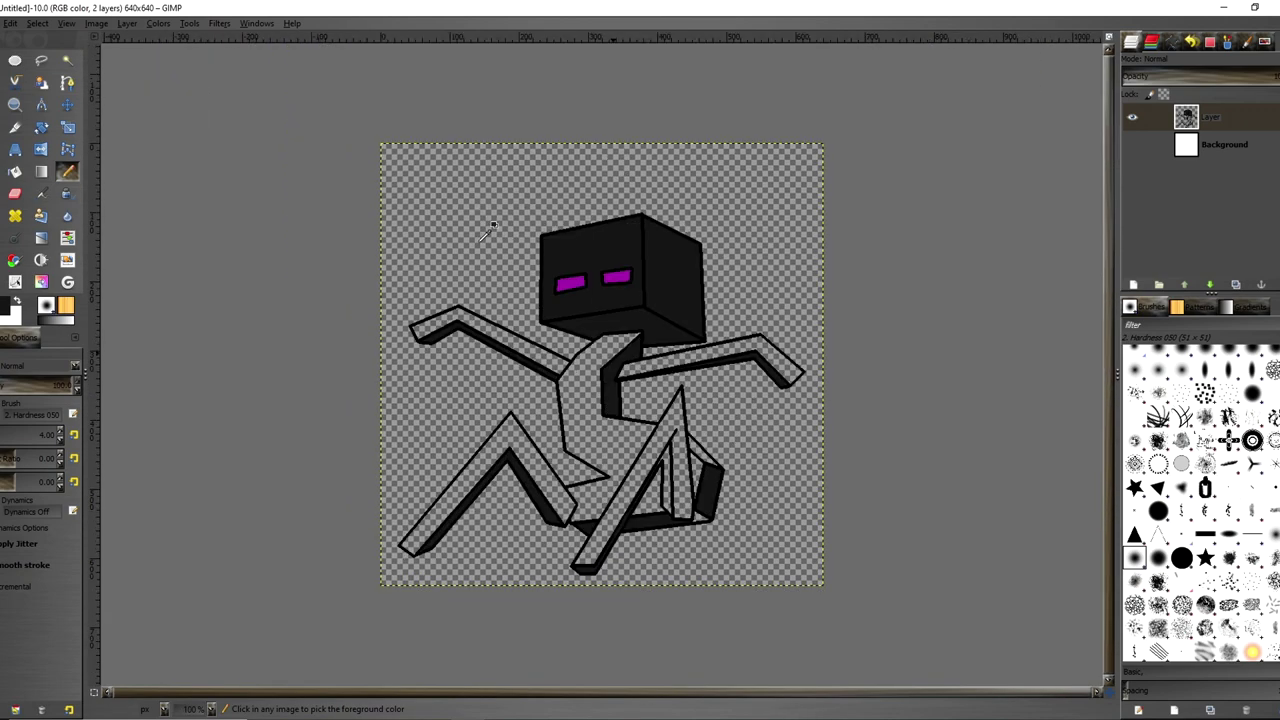
Set the foreground colour to dark grey 272727 and bucket-fill the front faces of both arms and the torso
{"action": "scroll", "coordinate": [490, 230], "scroll_direction": "up", "scroll_amount": 1}
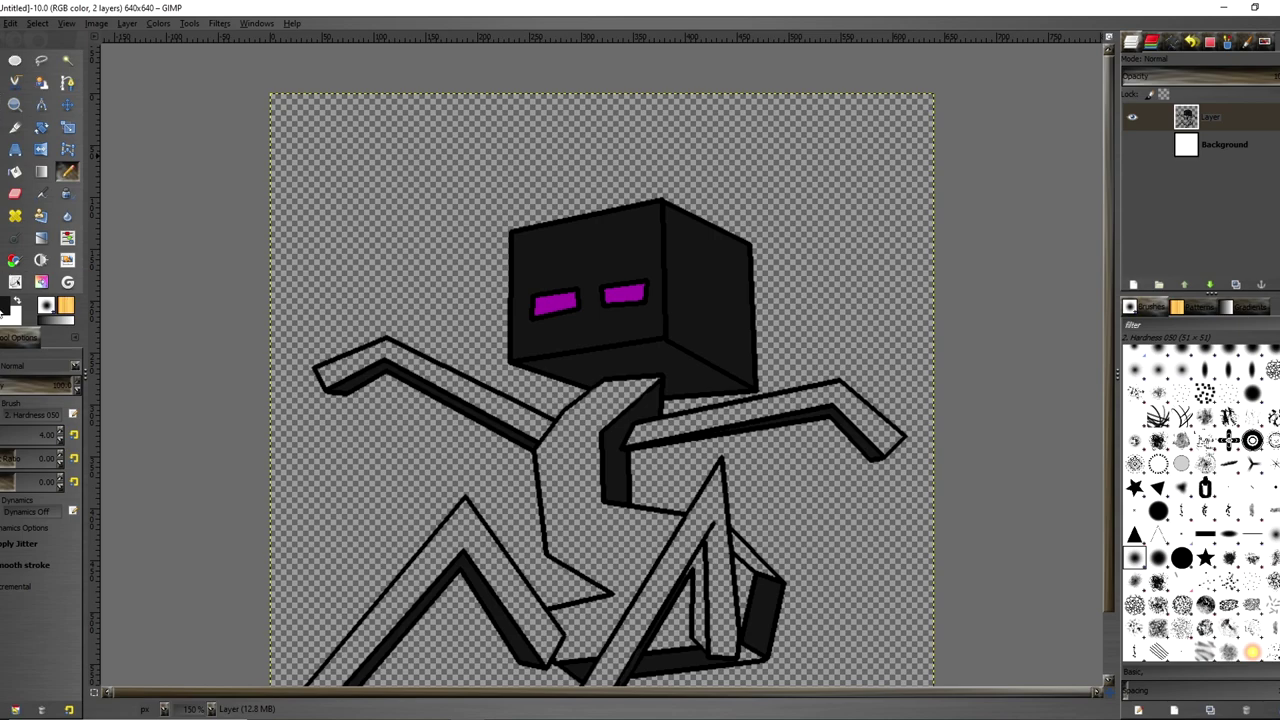
{"action": "left_click", "coordinate": [10, 308]}
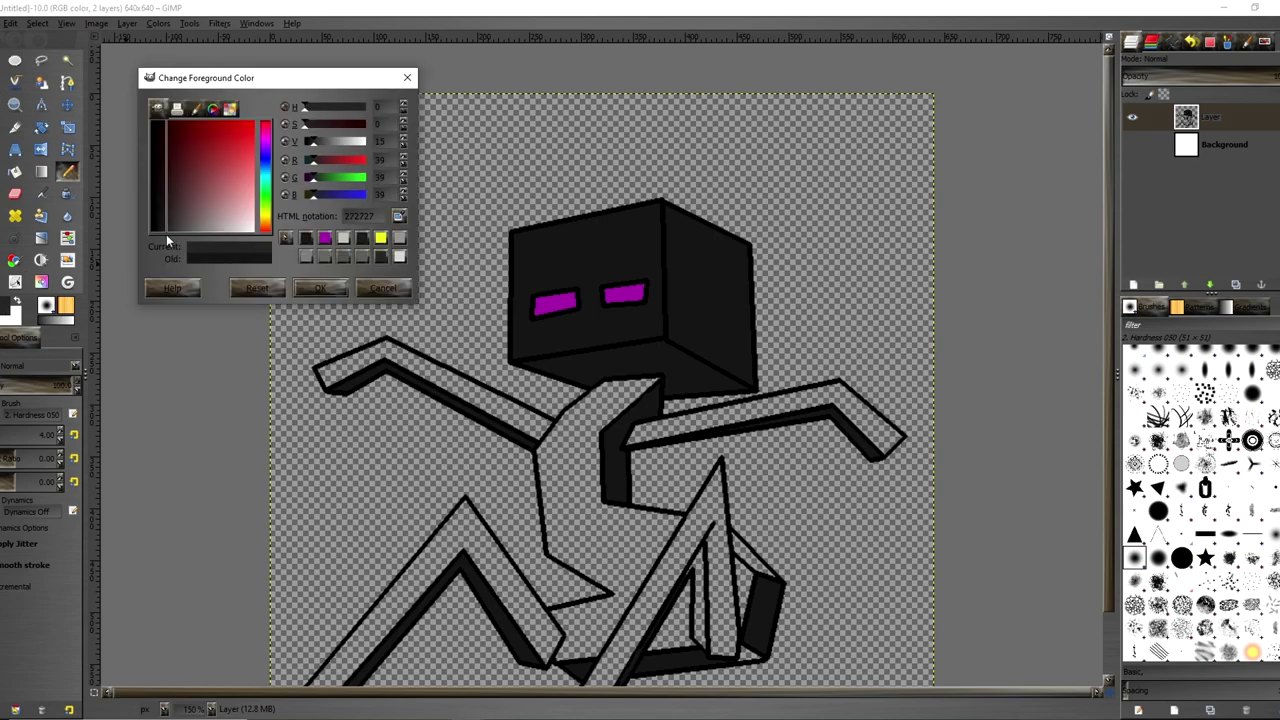
{"action": "left_click", "coordinate": [320, 288]}
{"action": "left_click", "coordinate": [15, 171]}
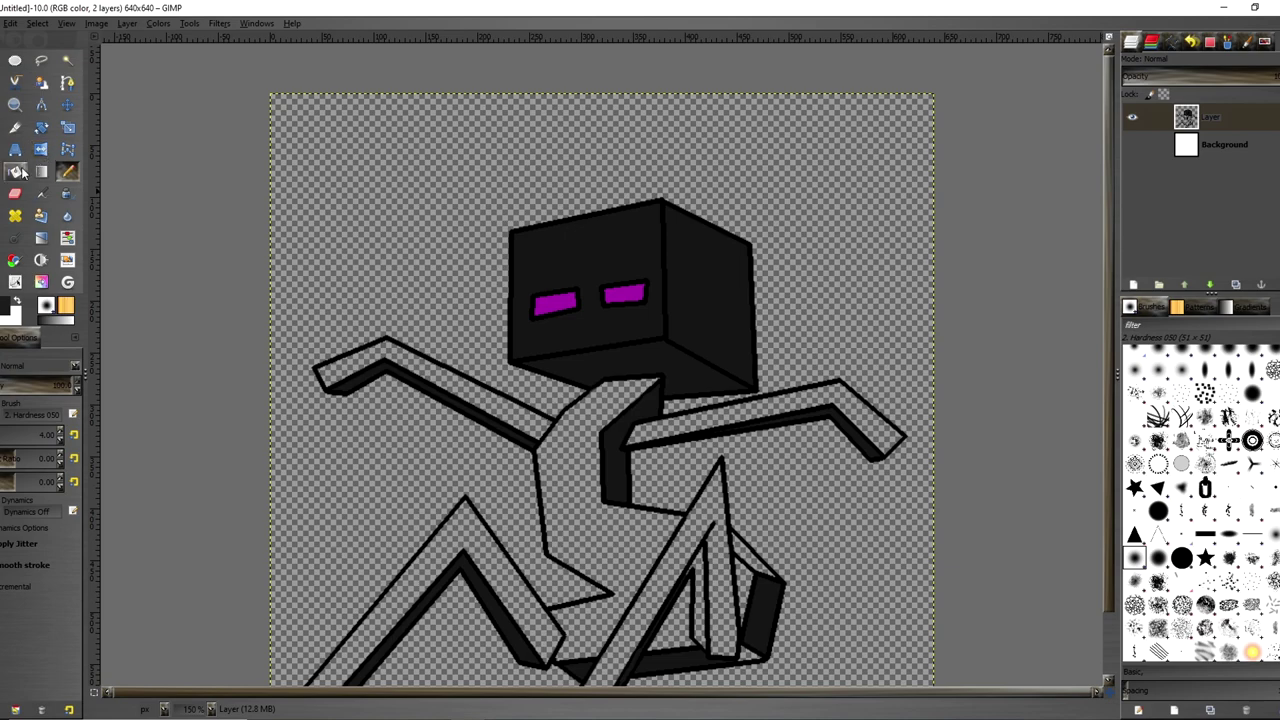
{"action": "left_click", "coordinate": [486, 400]}
{"action": "left_click", "coordinate": [580, 455]}
{"action": "left_click", "coordinate": [674, 432]}
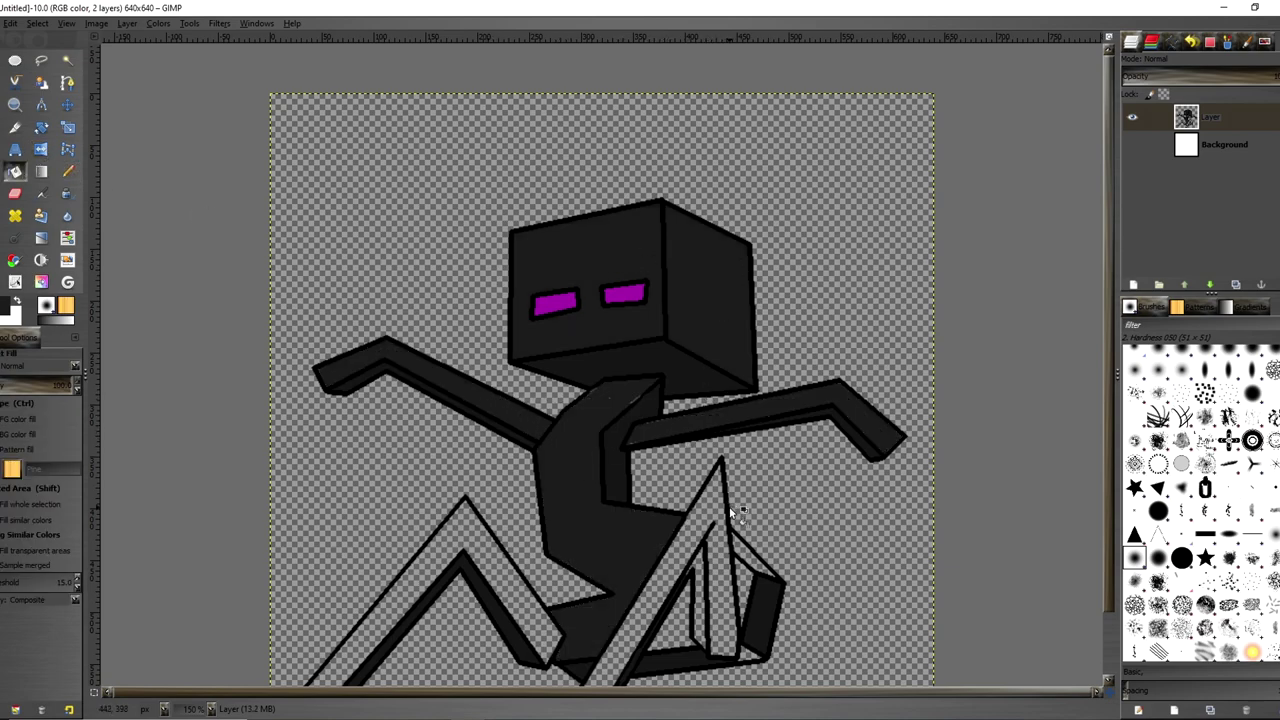
Bucket-fill the front faces of both legs and the hip section behind the right thigh with the lighter dark grey
{"action": "left_click", "coordinate": [726, 522]}
{"action": "left_click", "coordinate": [748, 585]}
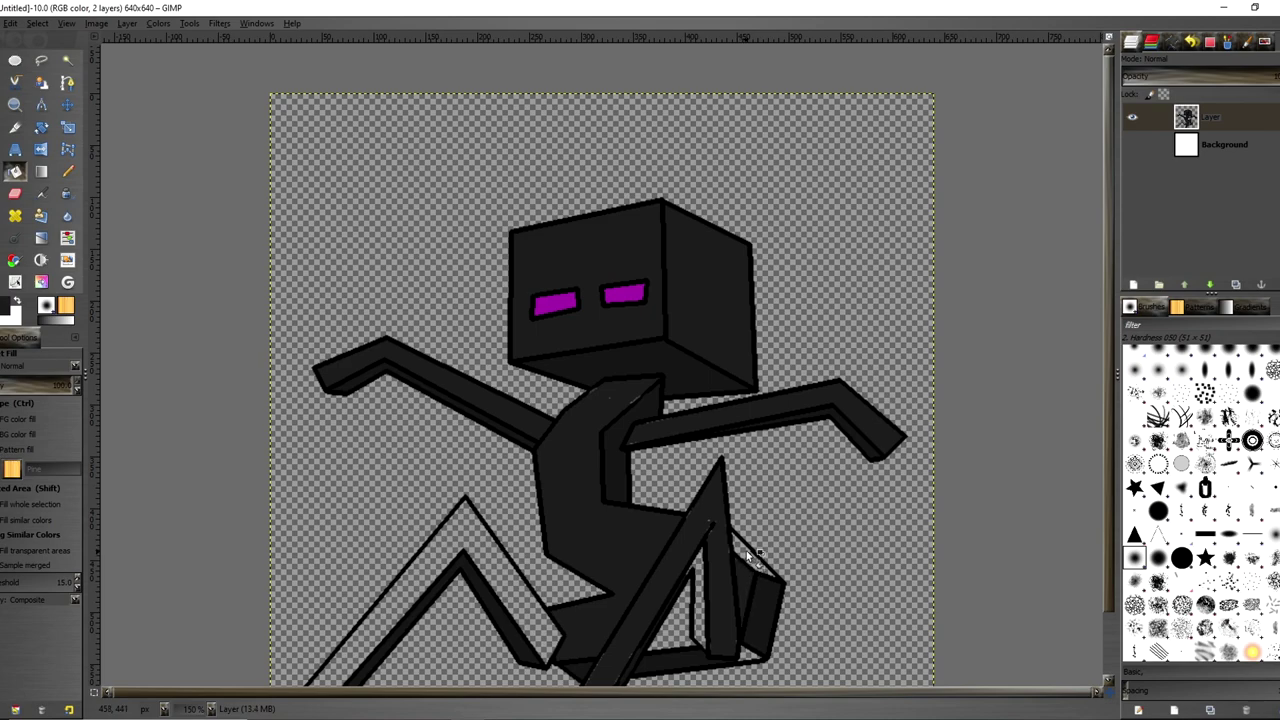
{"action": "left_click", "coordinate": [742, 560]}
{"action": "left_click", "coordinate": [509, 592]}
{"action": "key", "text": "minus"}
{"action": "key", "text": "minus"}
{"action": "key", "text": "plus"}
{"action": "key", "text": "plus"}
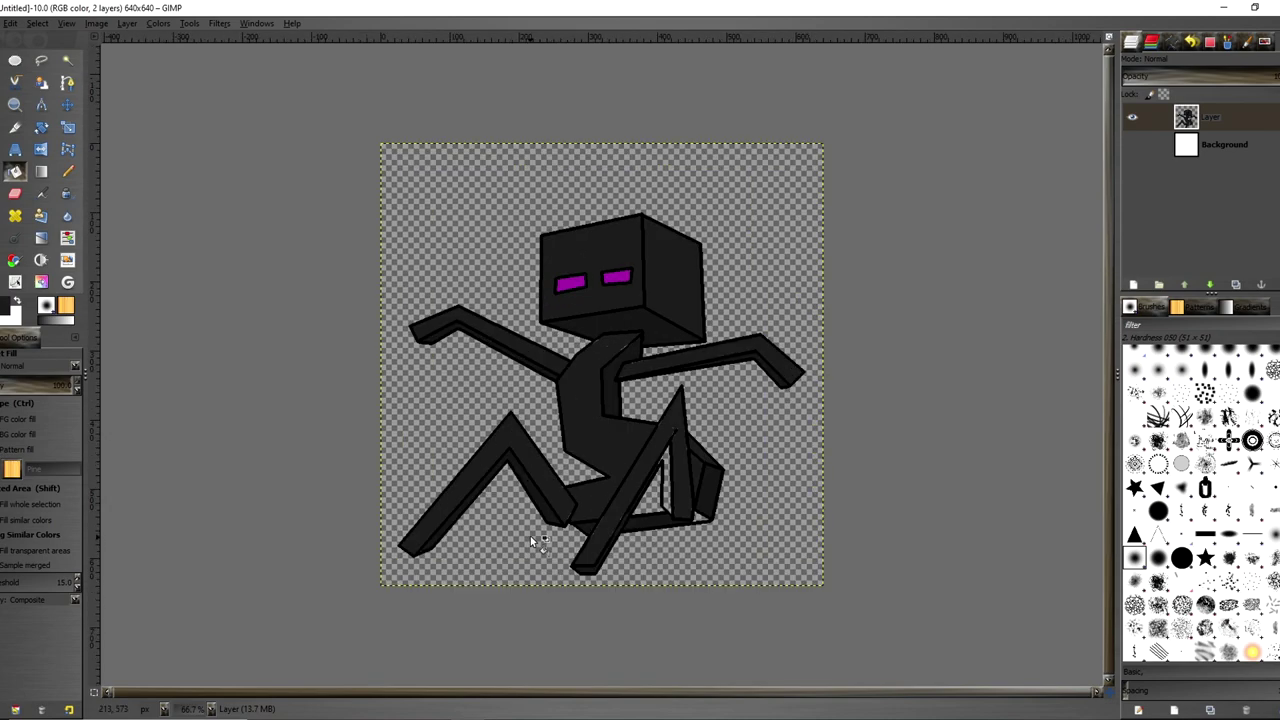
Paint over the leftover unfilled pixels along the upper torso's outlines with the Pencil in dark grey
{"action": "key", "text": "plus"}
{"action": "key", "text": "plus"}
{"action": "key", "text": "plus"}
{"action": "key", "text": "plus"}
{"action": "key", "text": "plus"}
{"action": "key", "text": "plus"}
{"action": "key", "text": "plus"}
{"action": "key", "text": "plus"}
{"action": "key", "text": "n"}
{"action": "left_click", "coordinate": [551, 147]}
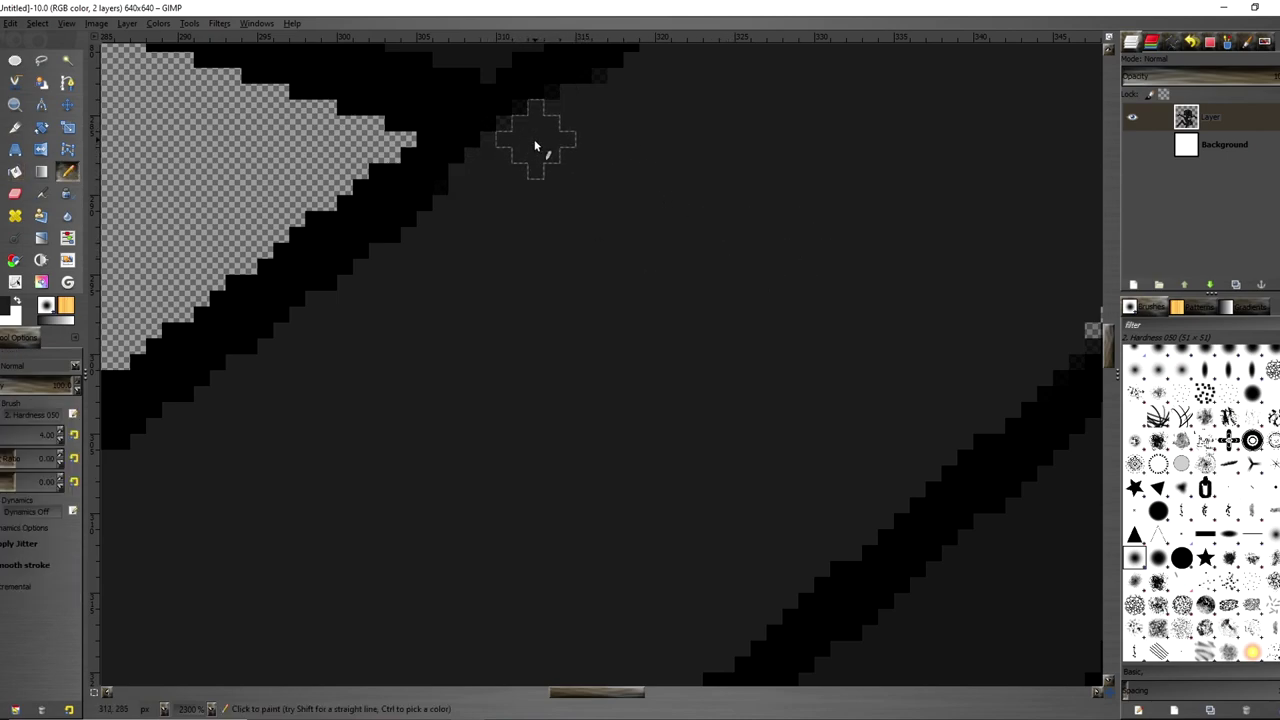
{"action": "left_click_drag", "start_coordinate": [629, 691], "coordinate": [661, 691]}
{"action": "mouse_move", "coordinate": [903, 202]}
{"action": "left_mouse_down"}
{"action": "mouse_move", "coordinate": [743, 349]}
{"action": "mouse_move", "coordinate": [785, 327]}
{"action": "left_mouse_up"}
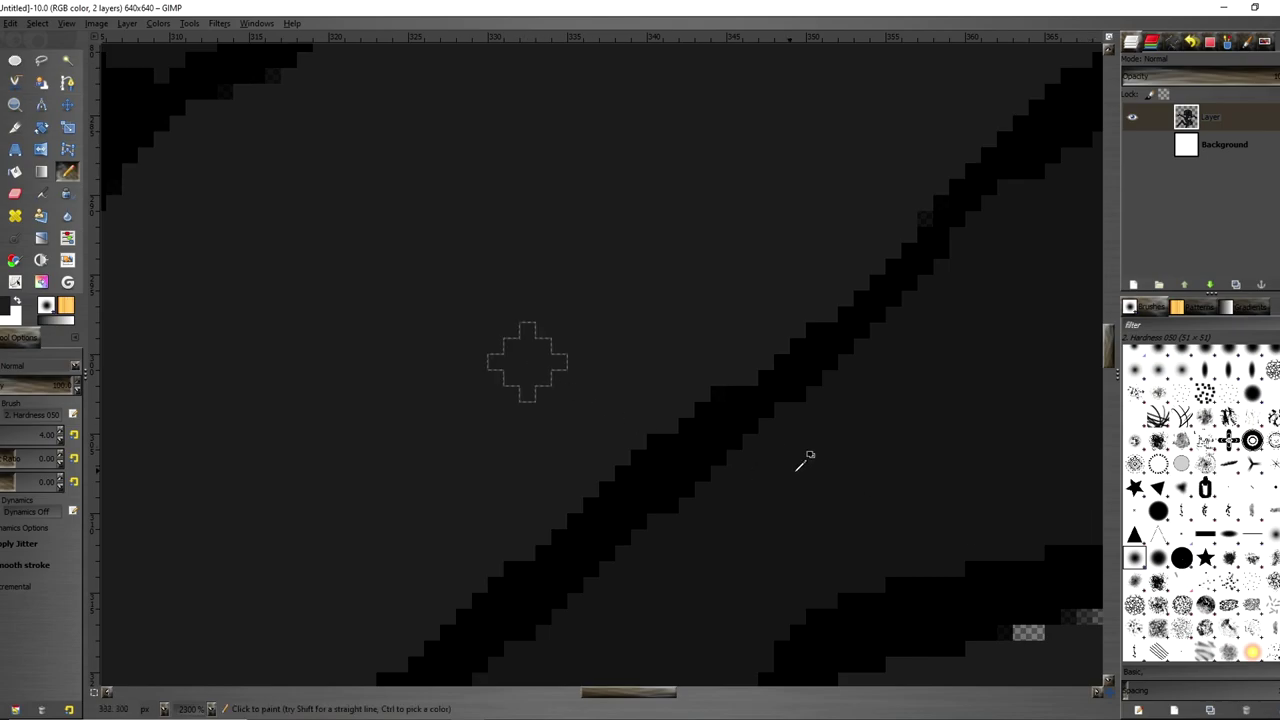
Paint over the unfilled pixels at the shoulder end of the right arm's front face
{"action": "scroll", "coordinate": [806, 457], "scroll_direction": "down", "scroll_amount": 6}
{"action": "scroll", "coordinate": [790, 470], "scroll_direction": "up", "scroll_amount": 5}
{"action": "scroll", "coordinate": [403, 540], "scroll_direction": "down", "scroll_amount": 6}
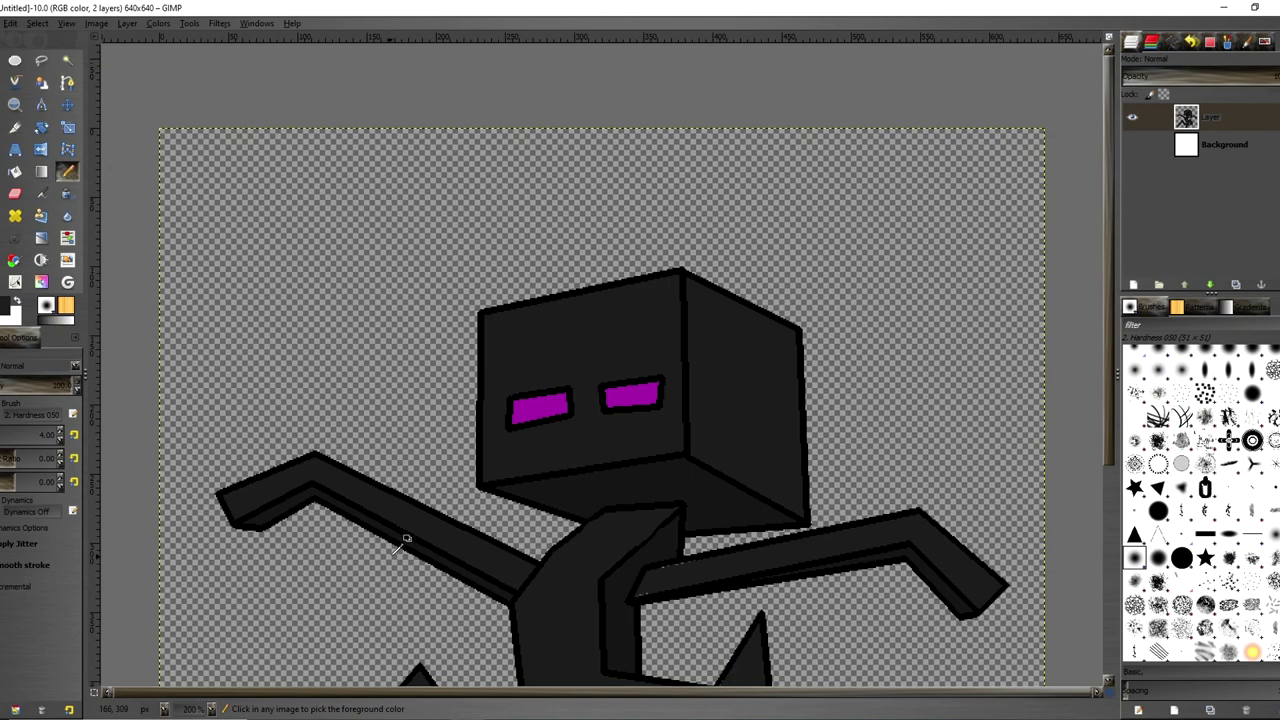
{"action": "scroll", "coordinate": [686, 600], "scroll_direction": "up", "scroll_amount": 3}
{"action": "scroll", "coordinate": [653, 497], "scroll_direction": "up", "scroll_amount": 1}
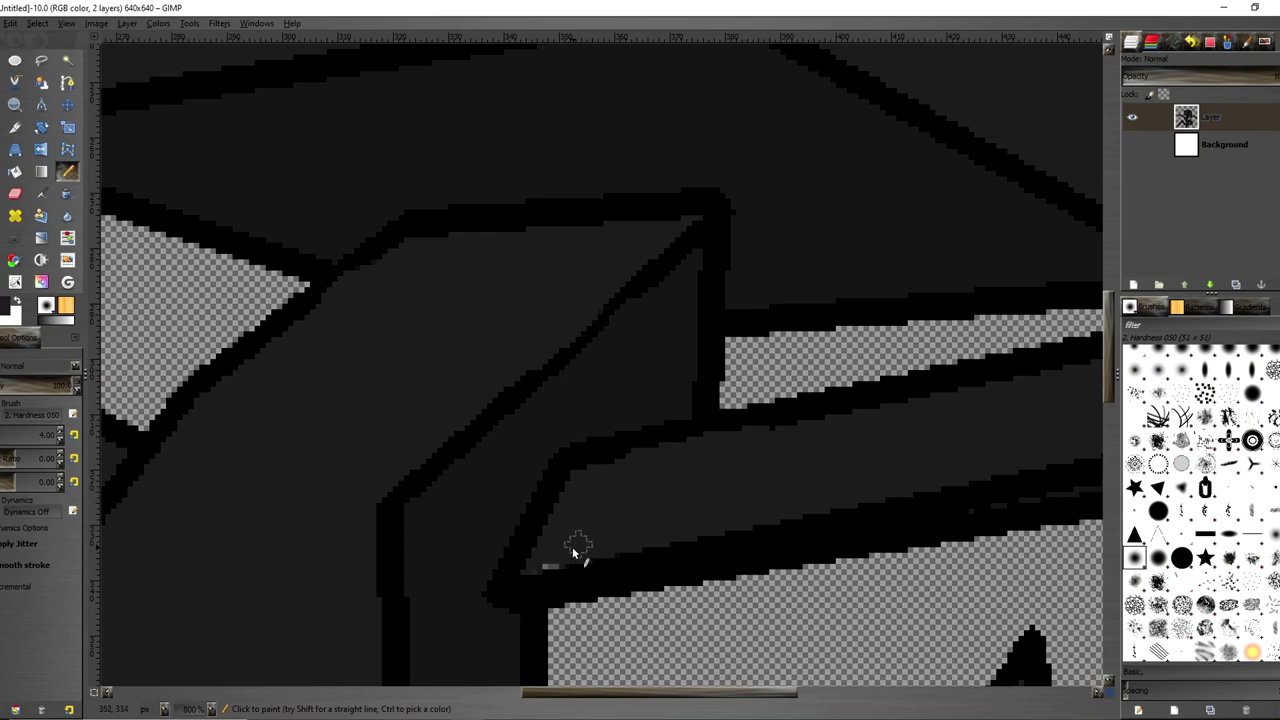
{"action": "scroll", "coordinate": [480, 480], "scroll_direction": "down", "scroll_amount": 6}
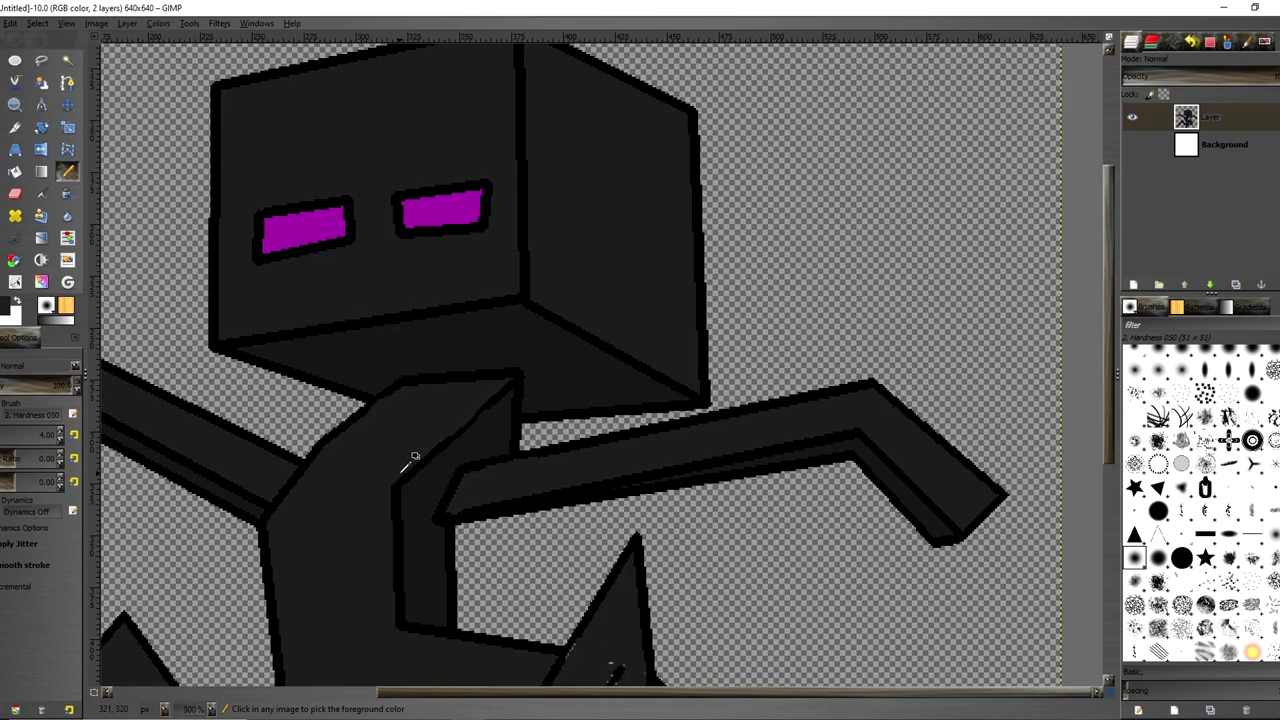
Cover the leftover pixels on the left thigh's upper edge and along both edges of the right shin with dark grey
{"action": "scroll", "coordinate": [434, 470], "scroll_direction": "up", "scroll_amount": 3}
{"action": "scroll", "coordinate": [600, 502], "scroll_direction": "up", "scroll_amount": 4}
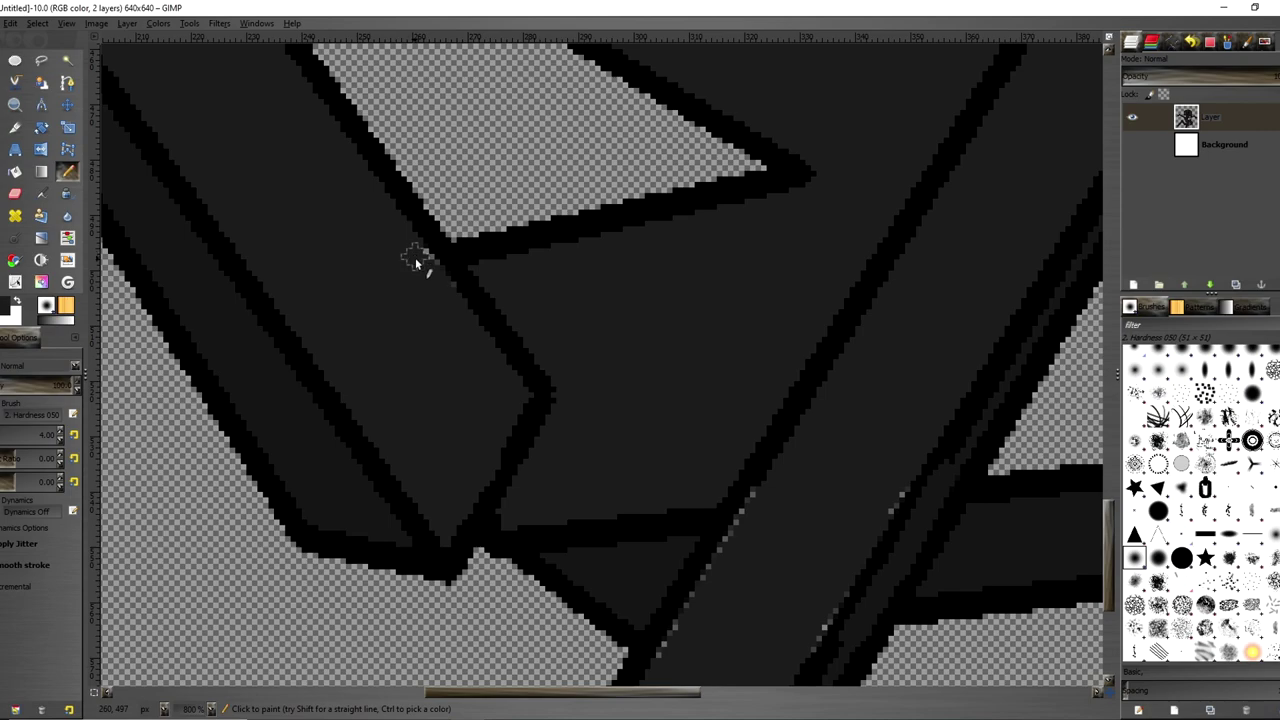
{"action": "scroll", "coordinate": [700, 517], "scroll_direction": "down", "scroll_amount": 3}
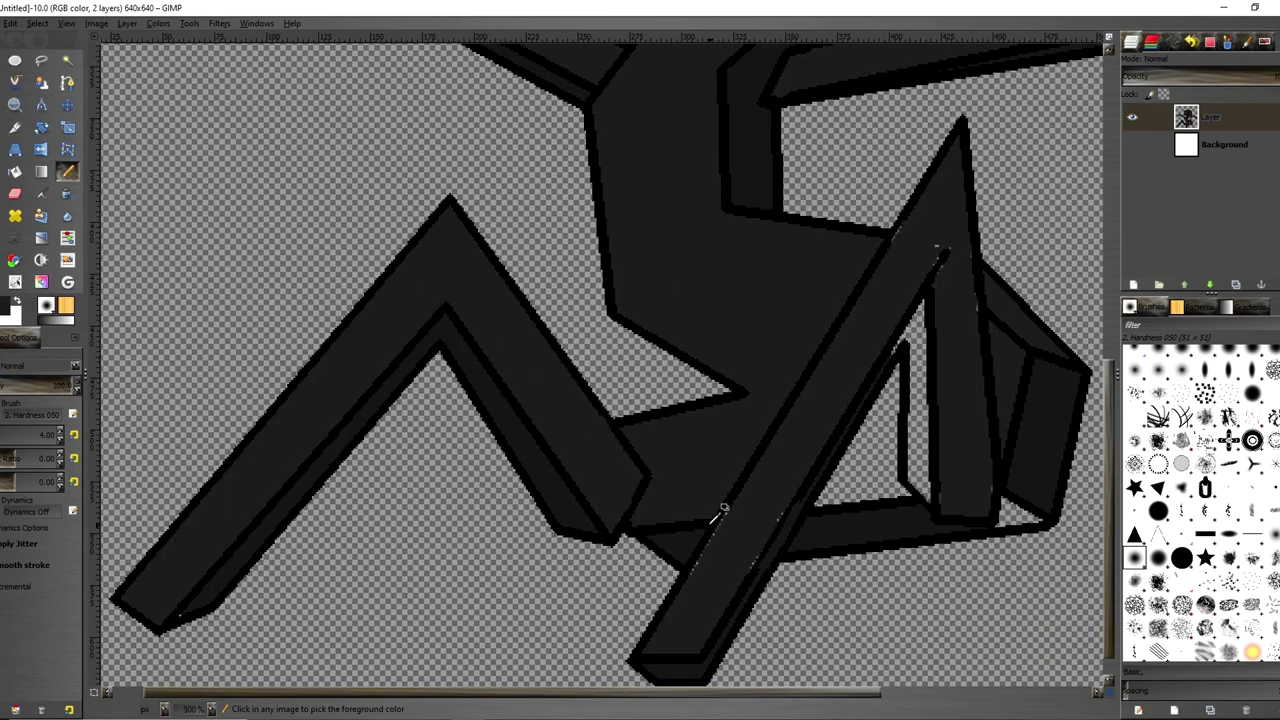
{"action": "scroll", "coordinate": [720, 512], "scroll_direction": "down", "scroll_amount": 4}
{"action": "scroll", "coordinate": [650, 540], "scroll_direction": "up", "scroll_amount": 7}
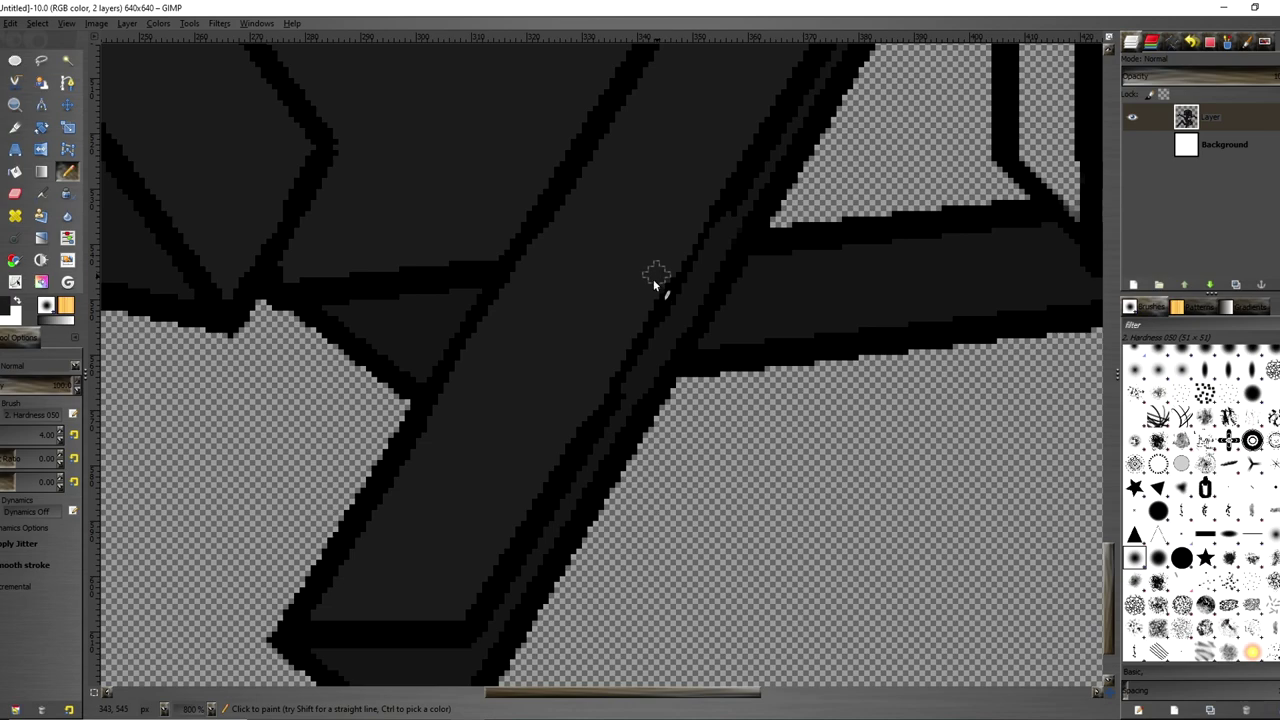
{"action": "scroll", "coordinate": [660, 280], "scroll_direction": "down", "scroll_amount": 4}
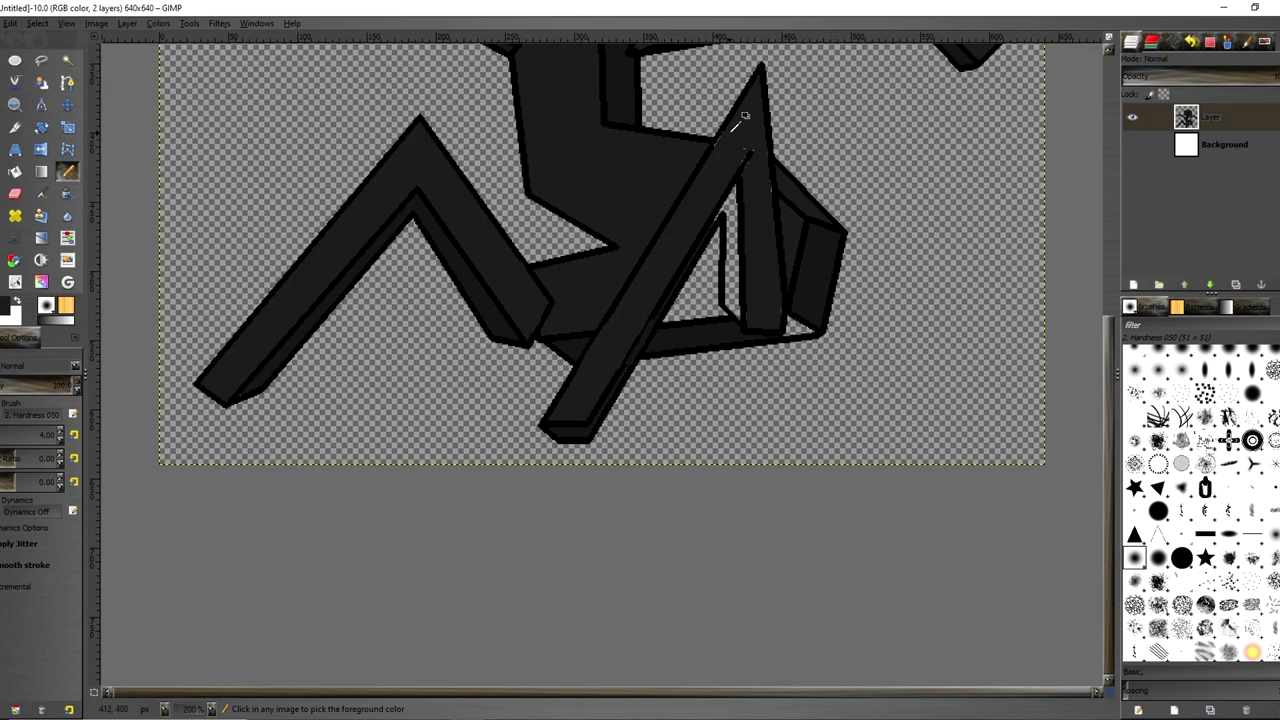
Paint over the unfilled pixels around the short inner line below the right knee
{"action": "scroll", "coordinate": [748, 114], "scroll_direction": "up", "scroll_amount": 7}
{"action": "mouse_move", "coordinate": [638, 232]}
{"action": "left_mouse_down"}
{"action": "mouse_move", "coordinate": [671, 286]}
{"action": "mouse_move", "coordinate": [1034, 291]}
{"action": "mouse_move", "coordinate": [915, 340]}
{"action": "left_mouse_up"}
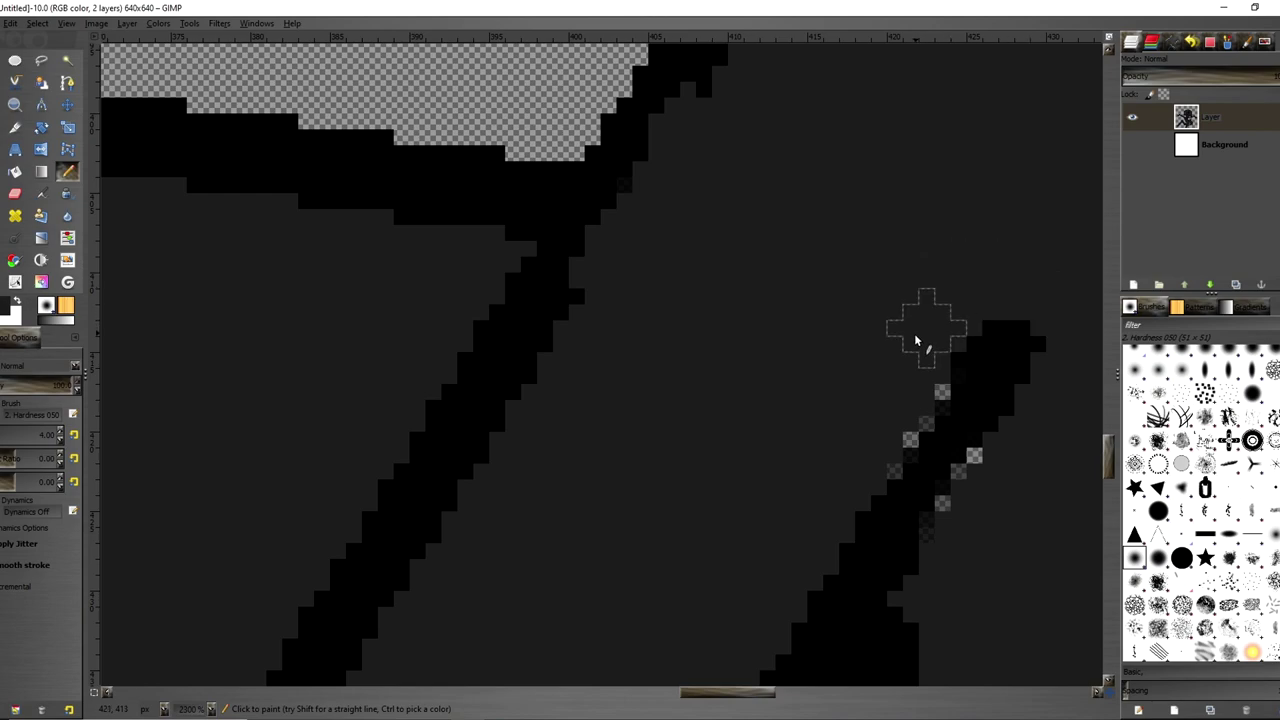
{"action": "mouse_move", "coordinate": [910, 404]}
{"action": "left_mouse_down"}
{"action": "mouse_move", "coordinate": [871, 467]}
{"action": "mouse_move", "coordinate": [962, 523]}
{"action": "mouse_move", "coordinate": [959, 540]}
{"action": "mouse_move", "coordinate": [996, 478]}
{"action": "mouse_move", "coordinate": [881, 456]}
{"action": "left_mouse_up"}
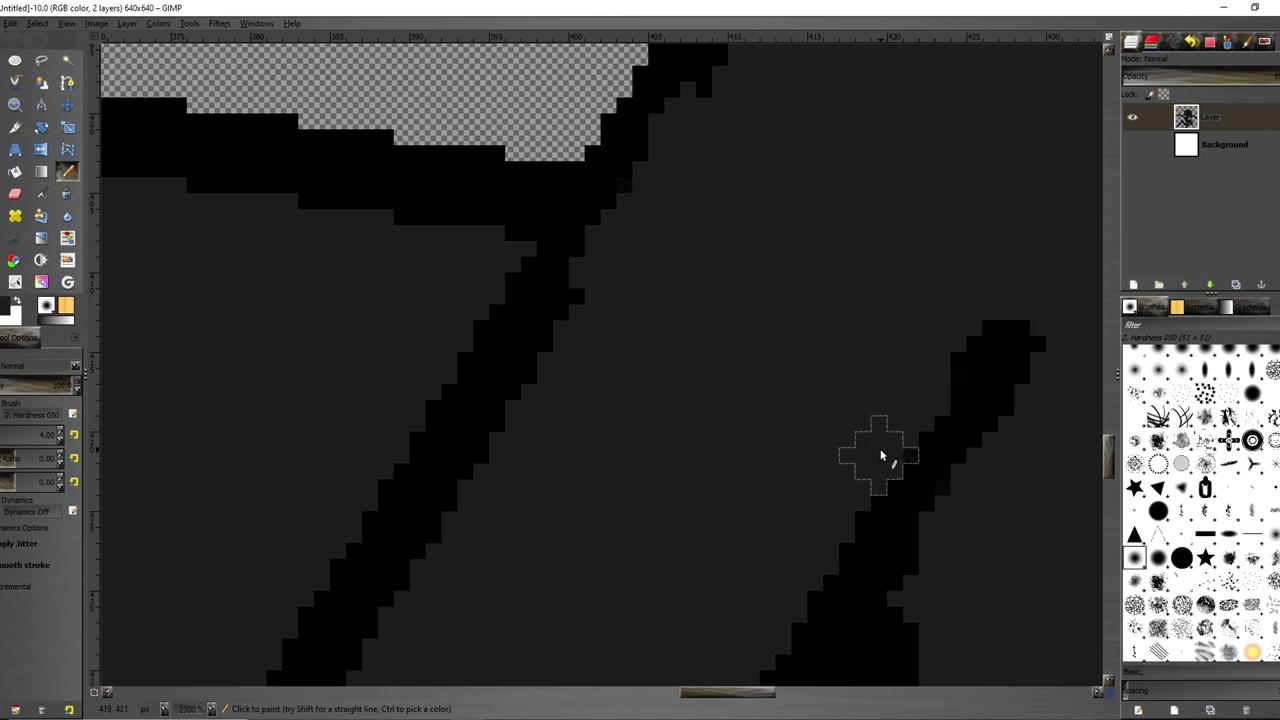
{"action": "scroll", "coordinate": [706, 458], "scroll_direction": "down", "scroll_amount": 5}
Cover the unfilled pixels along the outer edge of the right thigh with dark grey Pencil strokes
{"action": "scroll", "coordinate": [963, 514], "scroll_direction": "up", "scroll_amount": 4}
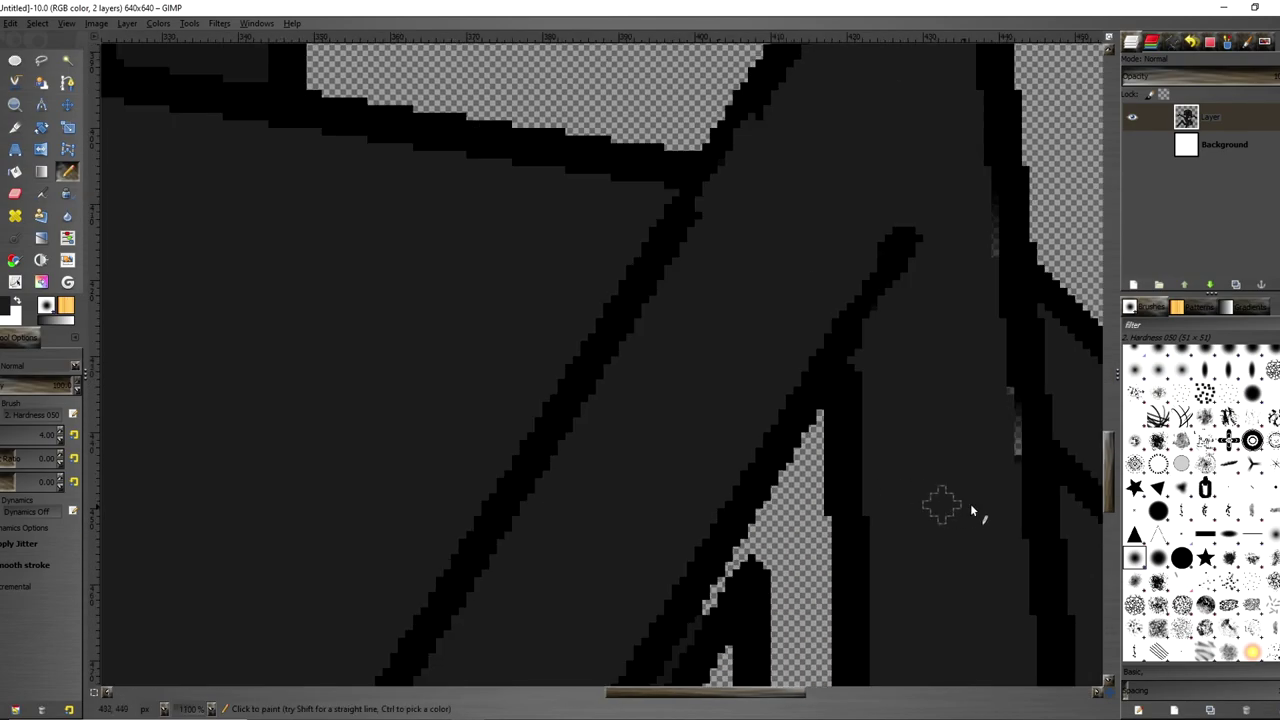
{"action": "left_click_drag", "start_coordinate": [1003, 463], "coordinate": [986, 391]}
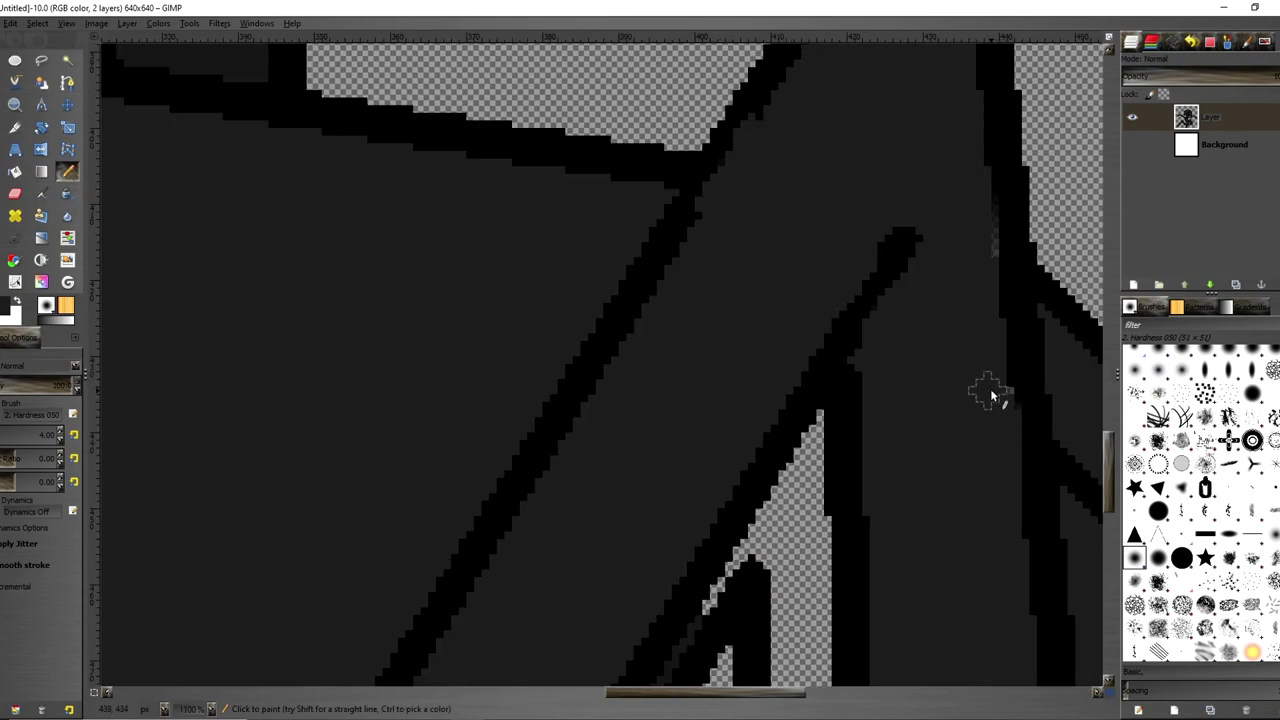
{"action": "mouse_move", "coordinate": [967, 236]}
{"action": "left_mouse_down"}
{"action": "mouse_move", "coordinate": [974, 209]}
{"action": "mouse_move", "coordinate": [974, 266]}
{"action": "left_mouse_up"}
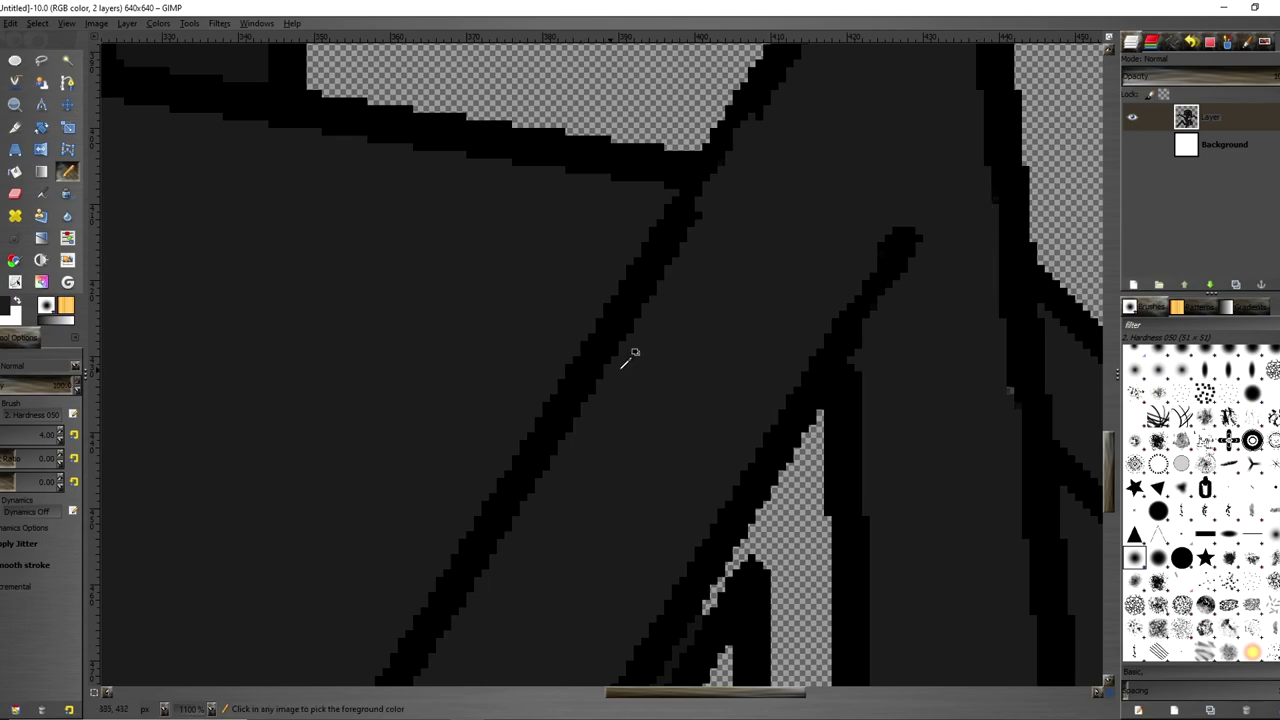
{"action": "scroll", "coordinate": [990, 395], "scroll_direction": "down", "scroll_amount": 7}
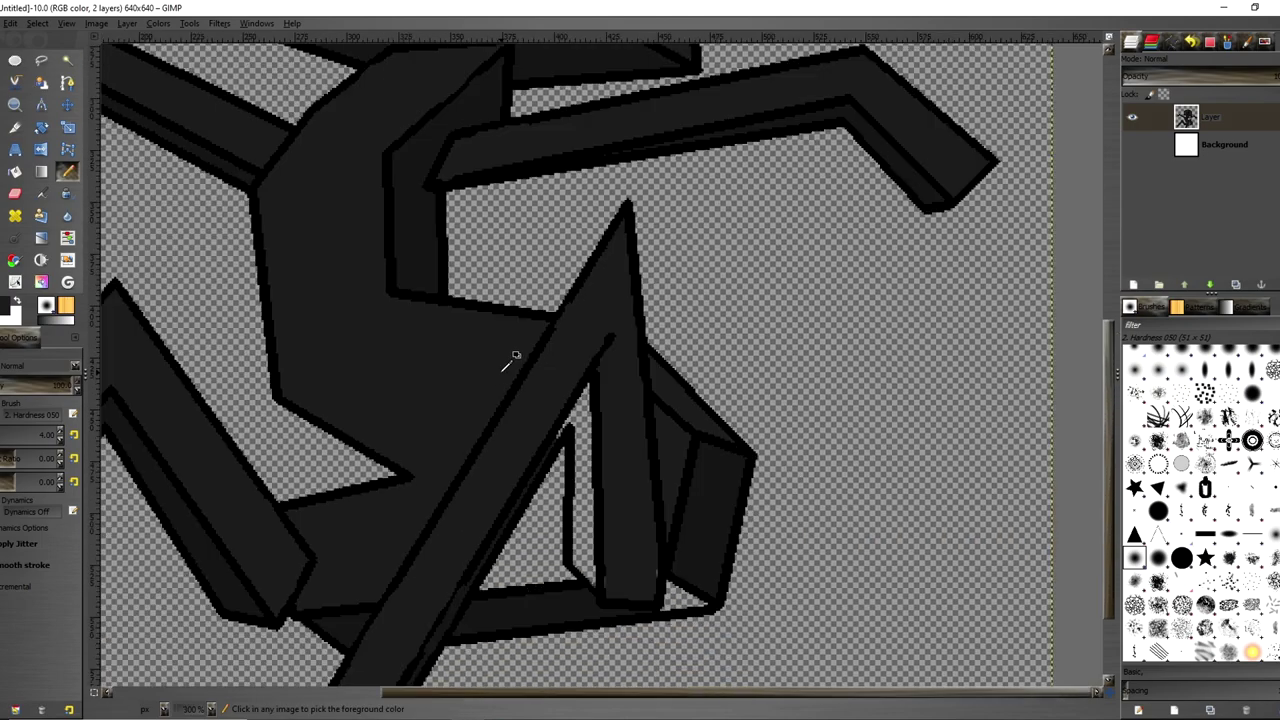
Paint over the remaining unfilled pixels at the lower end of the right thigh
{"action": "scroll", "coordinate": [688, 512], "scroll_direction": "up", "scroll_amount": 3}
{"action": "scroll", "coordinate": [580, 380], "scroll_direction": "down", "scroll_amount": 4}
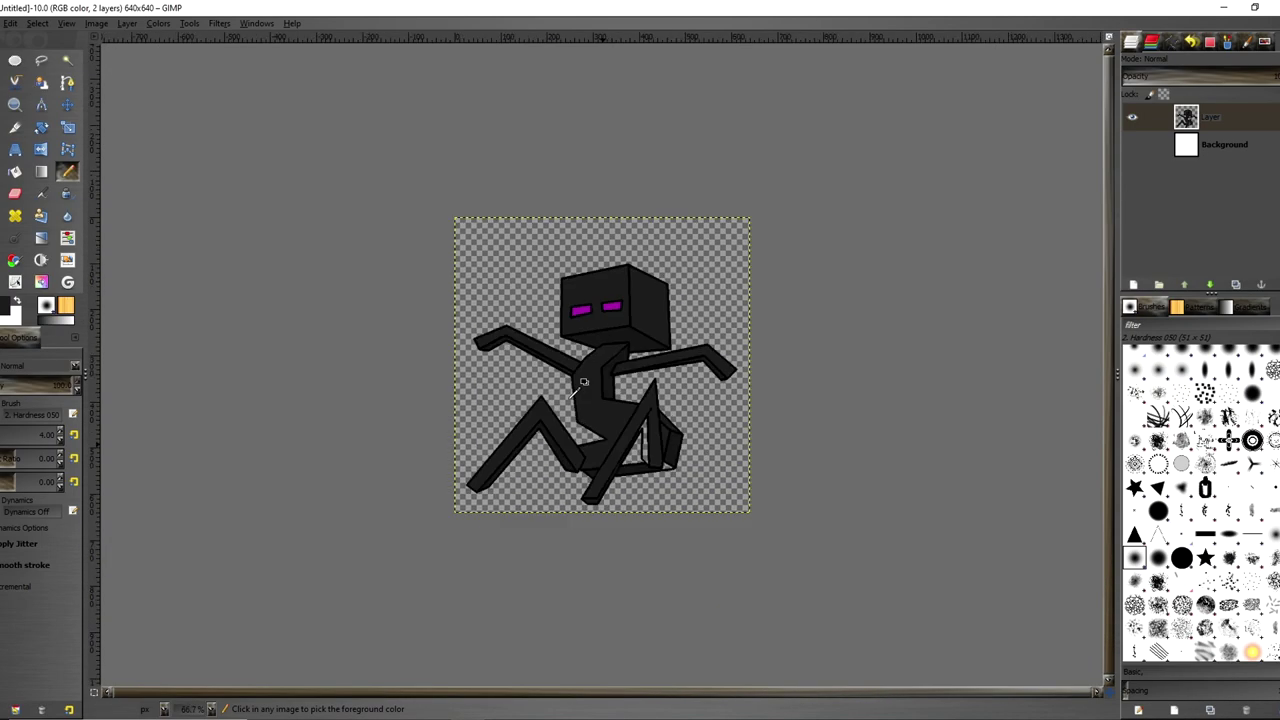
{"action": "scroll", "coordinate": [662, 480], "scroll_direction": "up", "scroll_amount": 3}
{"action": "scroll", "coordinate": [790, 503], "scroll_direction": "up", "scroll_amount": 1}
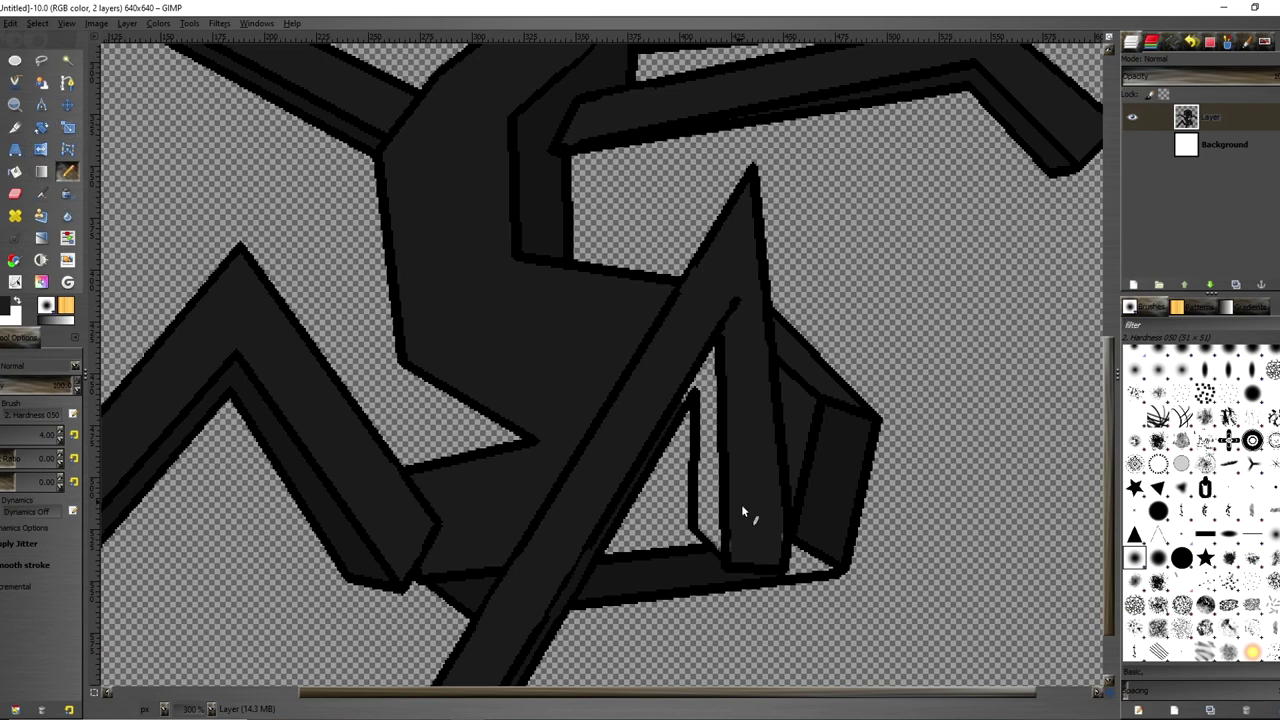
{"action": "scroll", "coordinate": [750, 518], "scroll_direction": "up", "scroll_amount": 3}
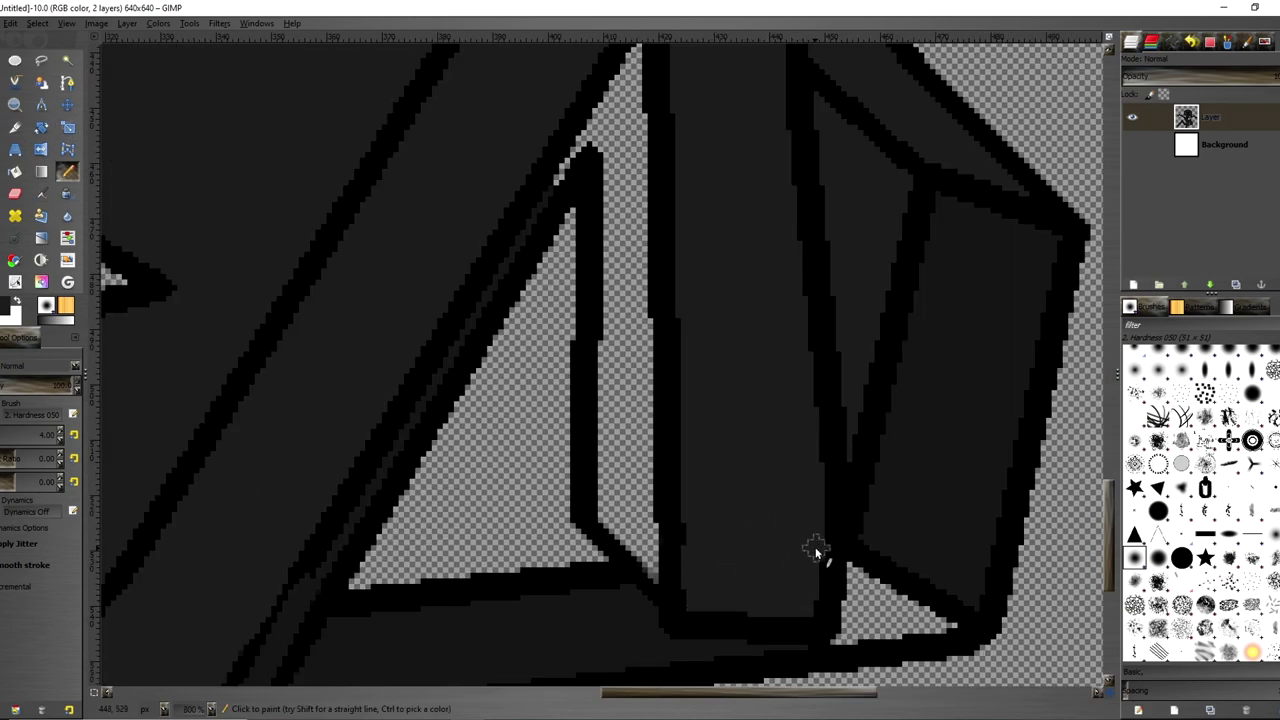
{"action": "scroll", "coordinate": [809, 557], "scroll_direction": "down", "scroll_amount": 3}
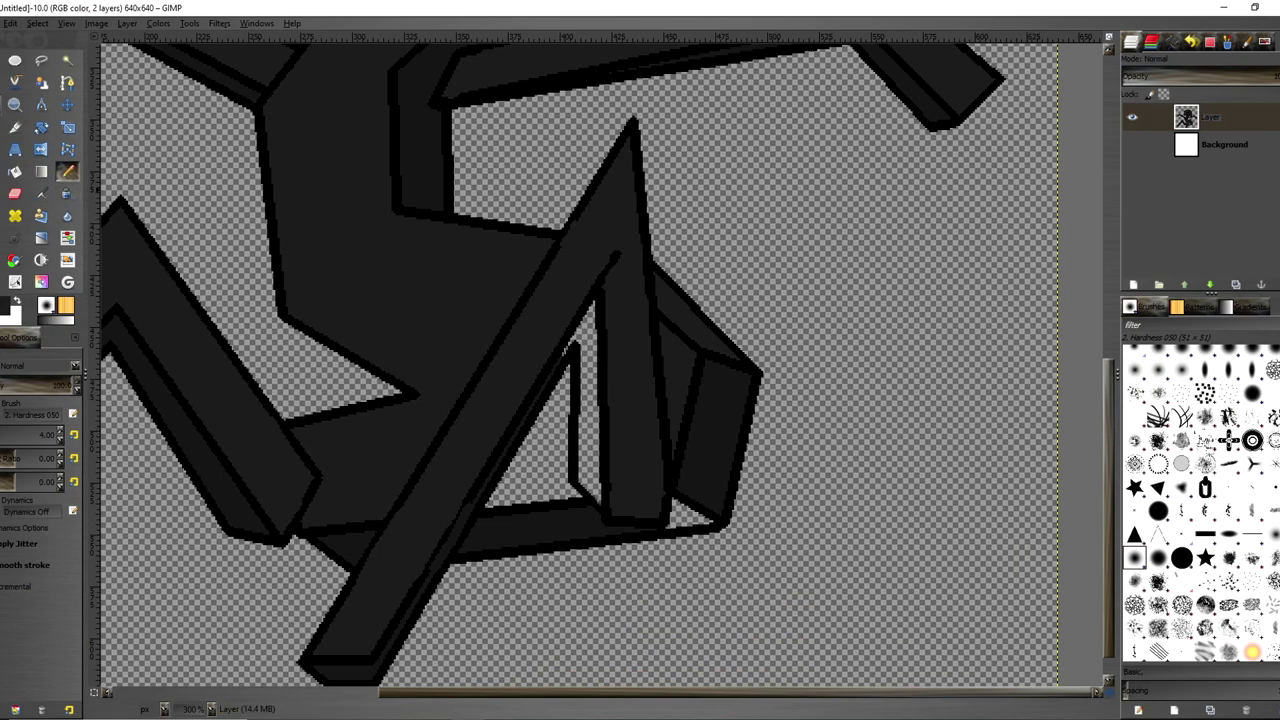
Bucket-fill the narrow strip beside the right shin and the small unfilled triangle at the lower corner of the hips with dark grey
{"action": "left_click", "coordinate": [15, 171]}
{"action": "left_click", "coordinate": [13, 172]}
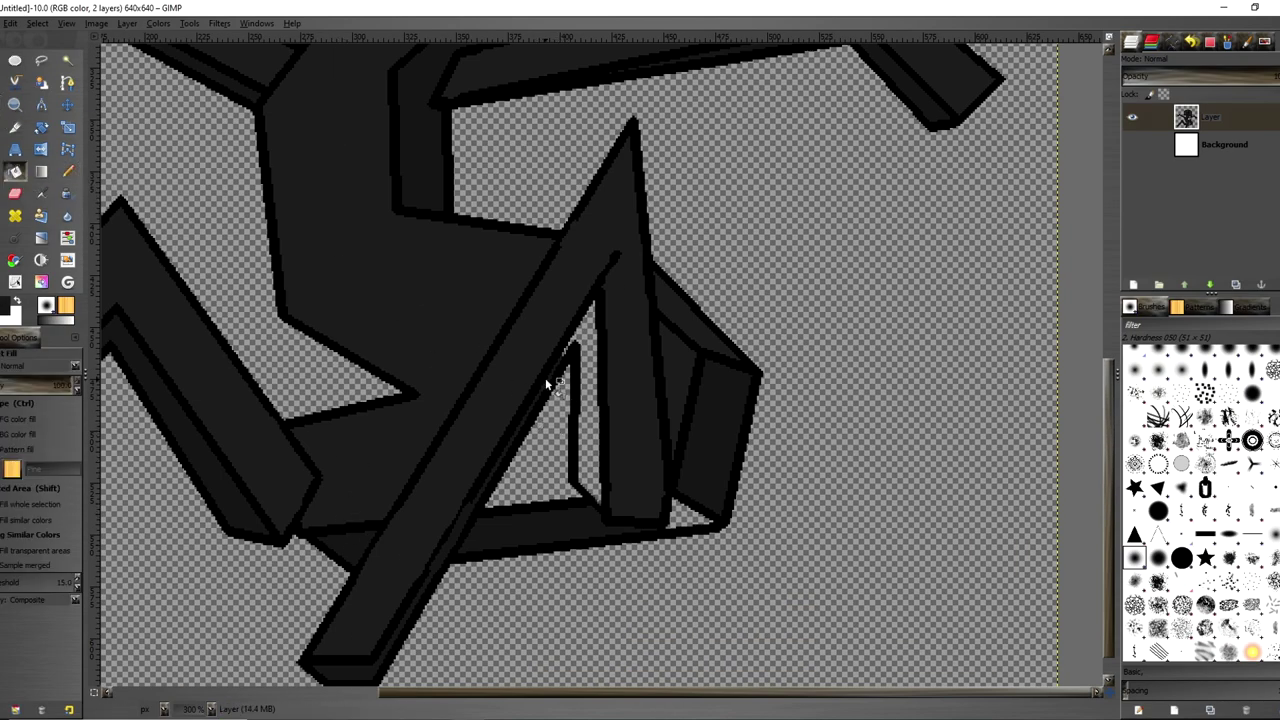
{"action": "left_click", "coordinate": [590, 345]}
{"action": "left_click", "coordinate": [686, 515]}
{"action": "scroll", "coordinate": [616, 515], "scroll_direction": "up", "scroll_amount": 6}
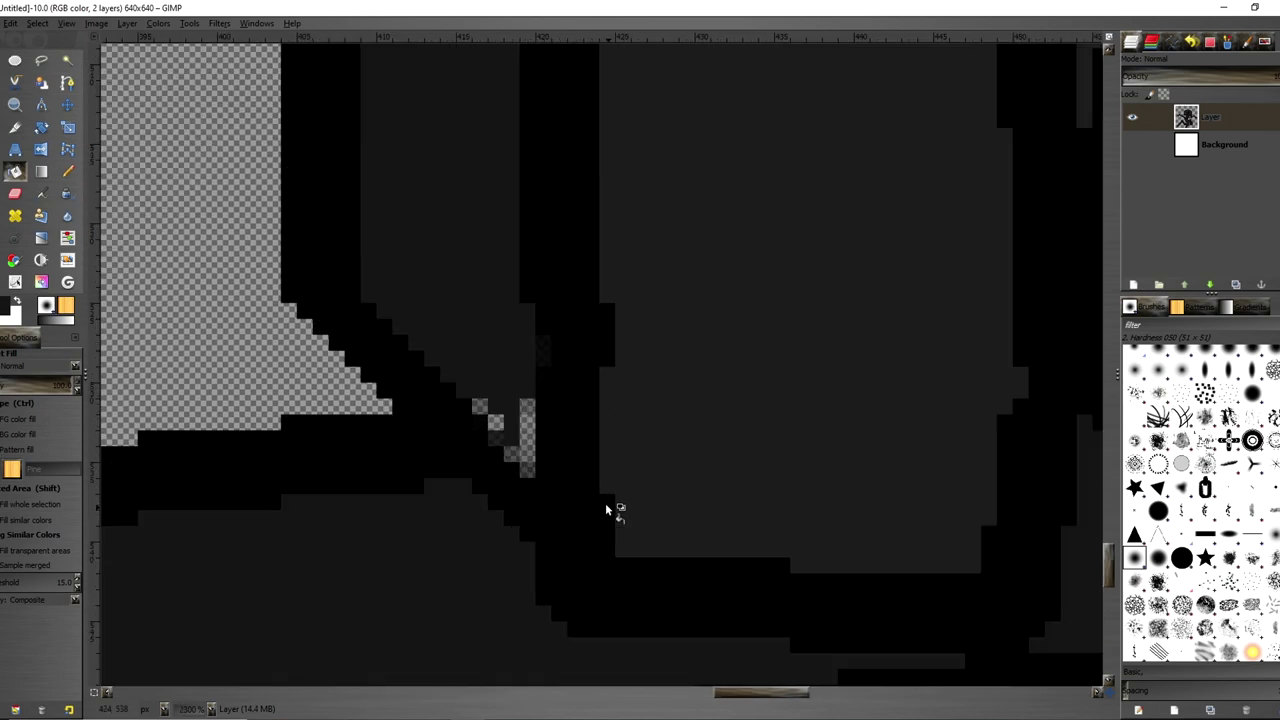
Cover the leftover transparent pixels at the lower tip of the narrow strip beside the right shin with dark grey
{"action": "left_click", "coordinate": [525, 438]}
{"action": "key", "text": "ctrl+z"}
{"action": "scroll", "coordinate": [493, 339], "scroll_direction": "down", "scroll_amount": 6}
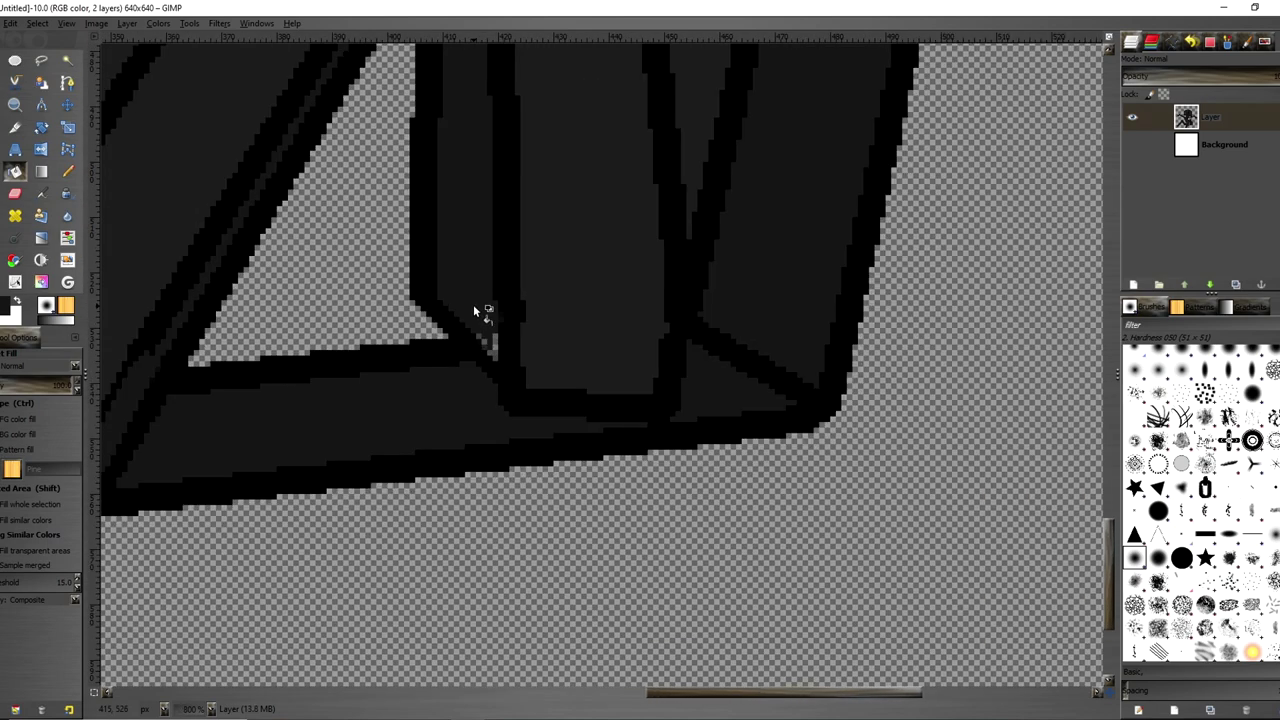
{"action": "scroll", "coordinate": [466, 243], "scroll_direction": "up", "scroll_amount": 5}
{"action": "left_click", "coordinate": [413, 210]}
{"action": "left_click", "coordinate": [67, 172]}
{"action": "scroll", "coordinate": [494, 390], "scroll_direction": "down", "scroll_amount": 3}
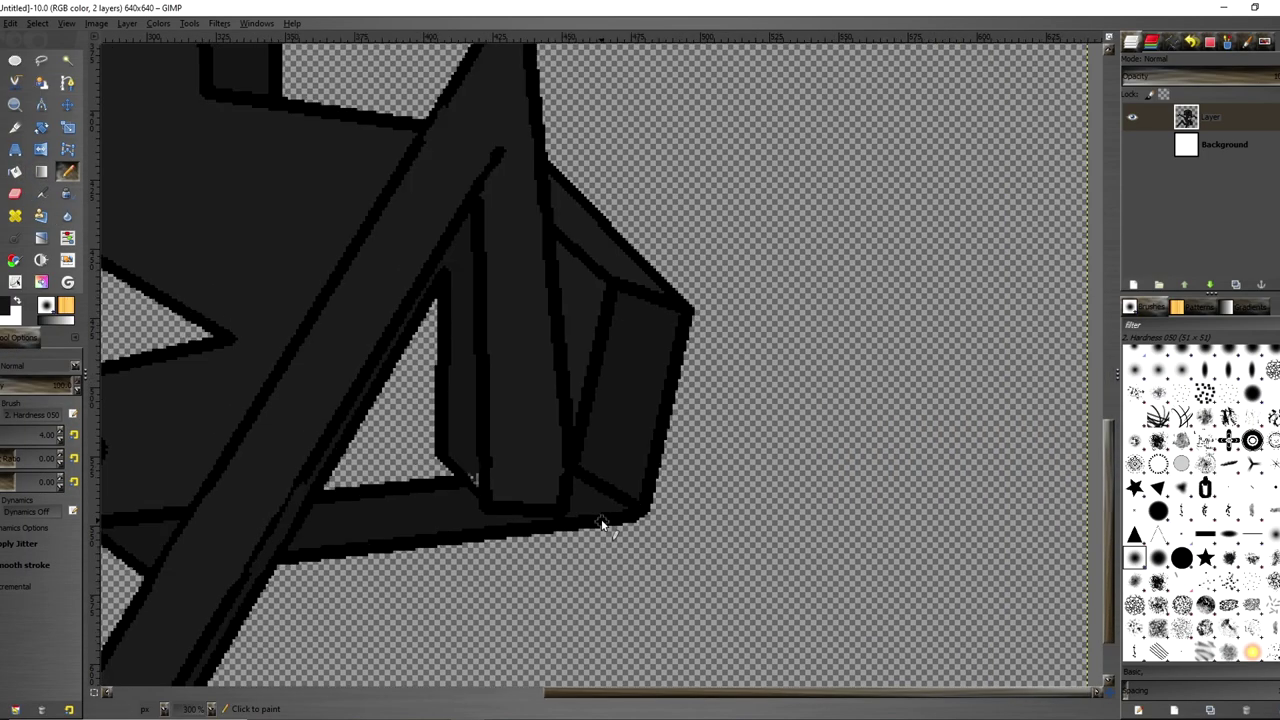
{"action": "scroll", "coordinate": [600, 529], "scroll_direction": "up", "scroll_amount": 4}
{"action": "left_click", "coordinate": [148, 379]}
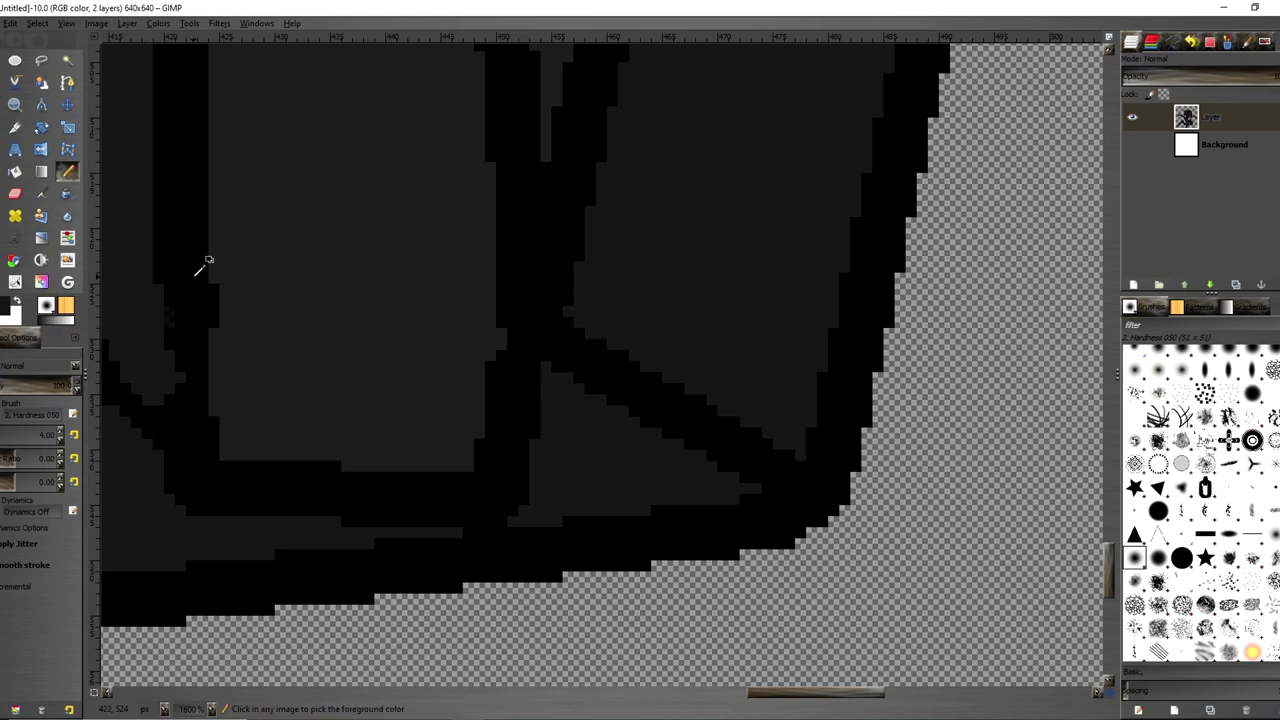
{"action": "scroll", "coordinate": [200, 266], "scroll_direction": "down", "scroll_amount": 2}
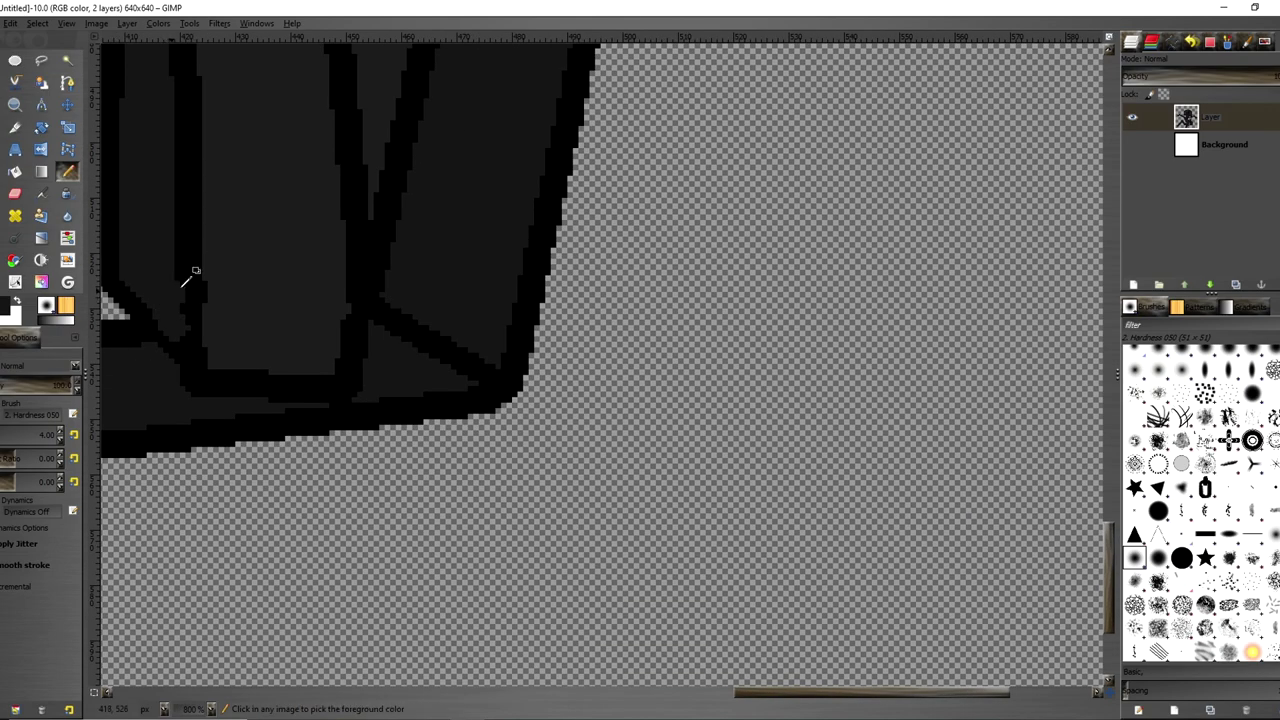
{"action": "scroll", "coordinate": [409, 271], "scroll_direction": "down", "scroll_amount": 6}
{"action": "scroll", "coordinate": [806, 440], "scroll_direction": "up", "scroll_amount": 1}
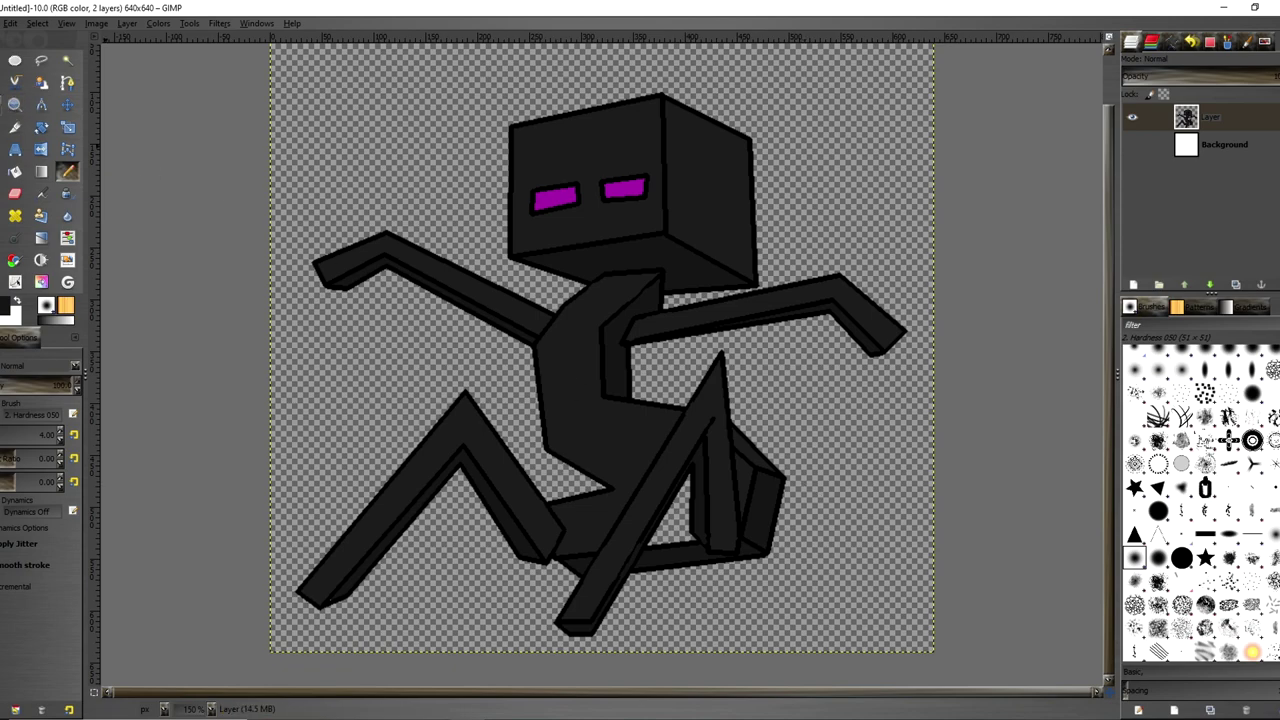
Bucket-fill the remaining triangular gap between the right thigh and shin with the character's dark grey
{"action": "key", "text": "o"}
{"action": "left_click", "coordinate": [15, 171]}
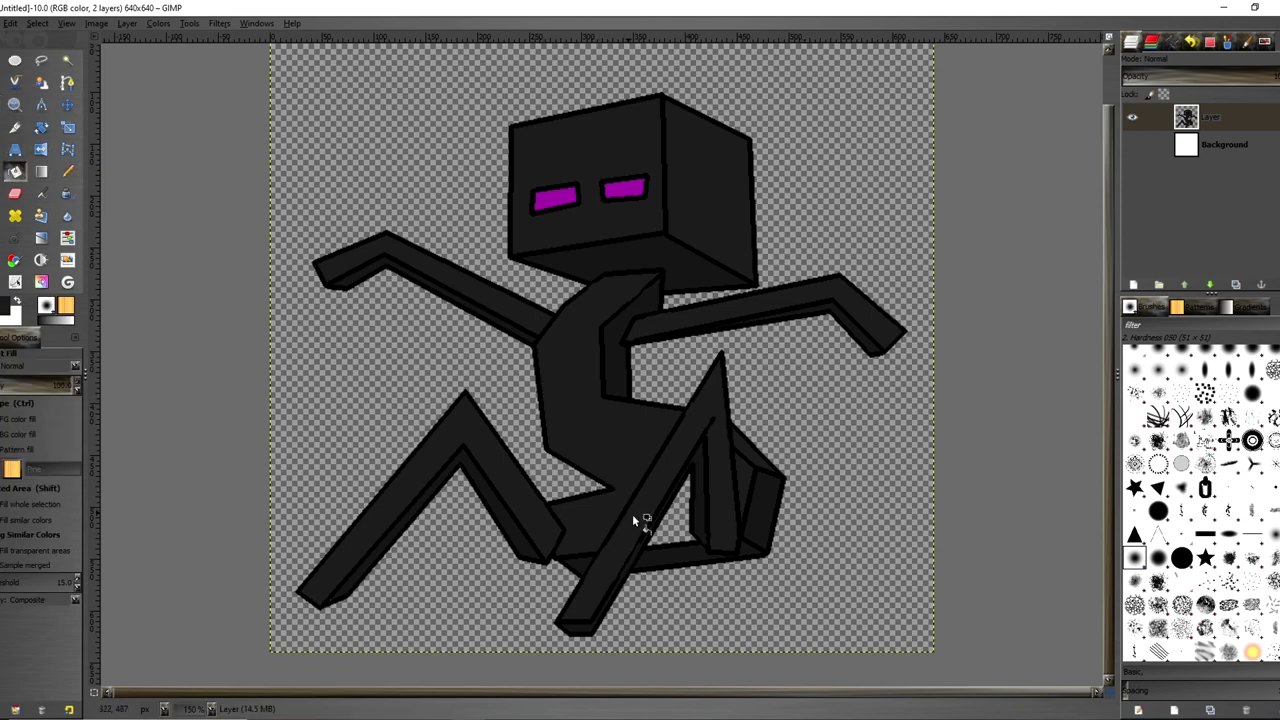
{"action": "left_click", "coordinate": [67, 171]}
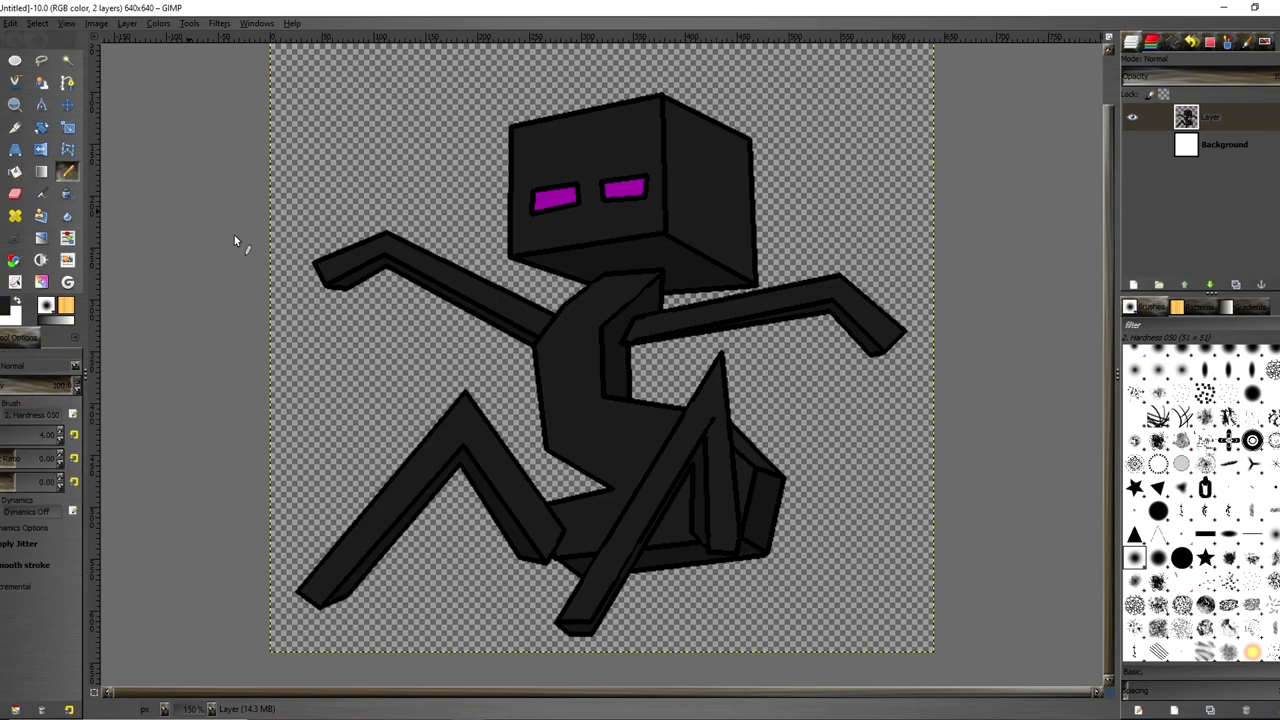
{"action": "key", "text": "1"}
{"action": "key", "text": "plus"}
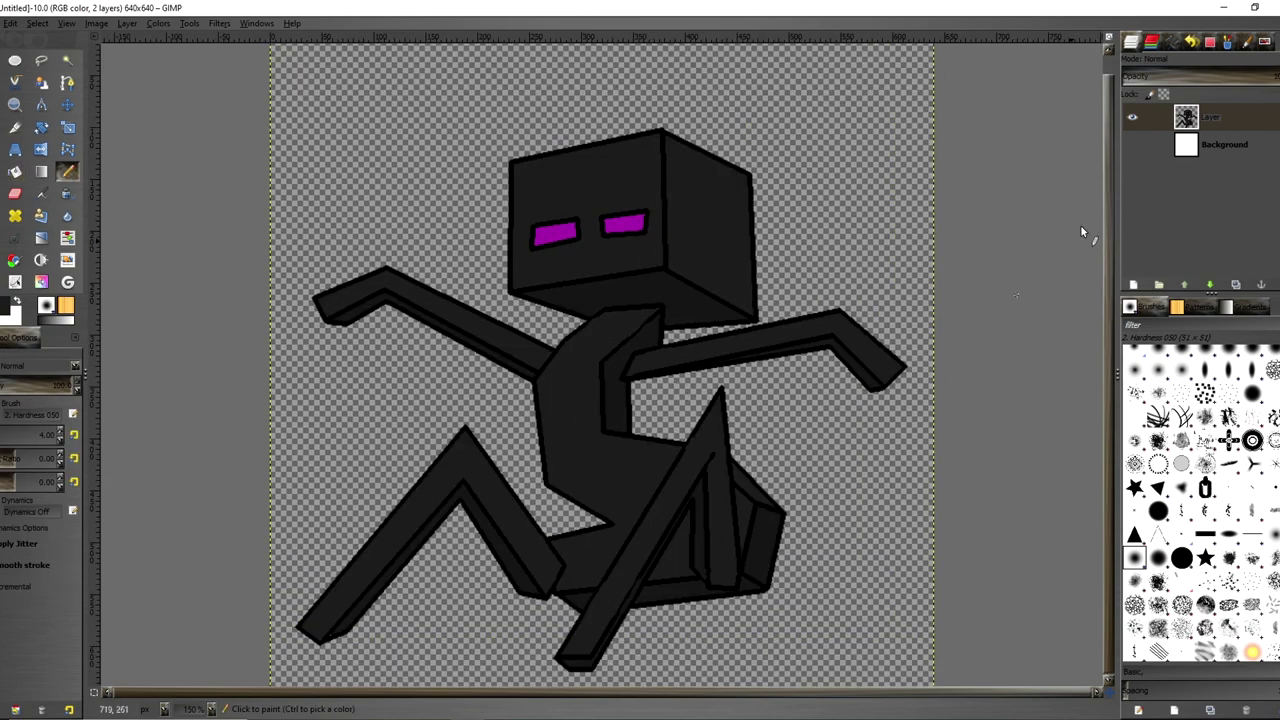
Show the white Background layer to expose gaps and bucket-fill the missed pixel at the tip of the left foot
{"action": "left_click", "coordinate": [1139, 146]}
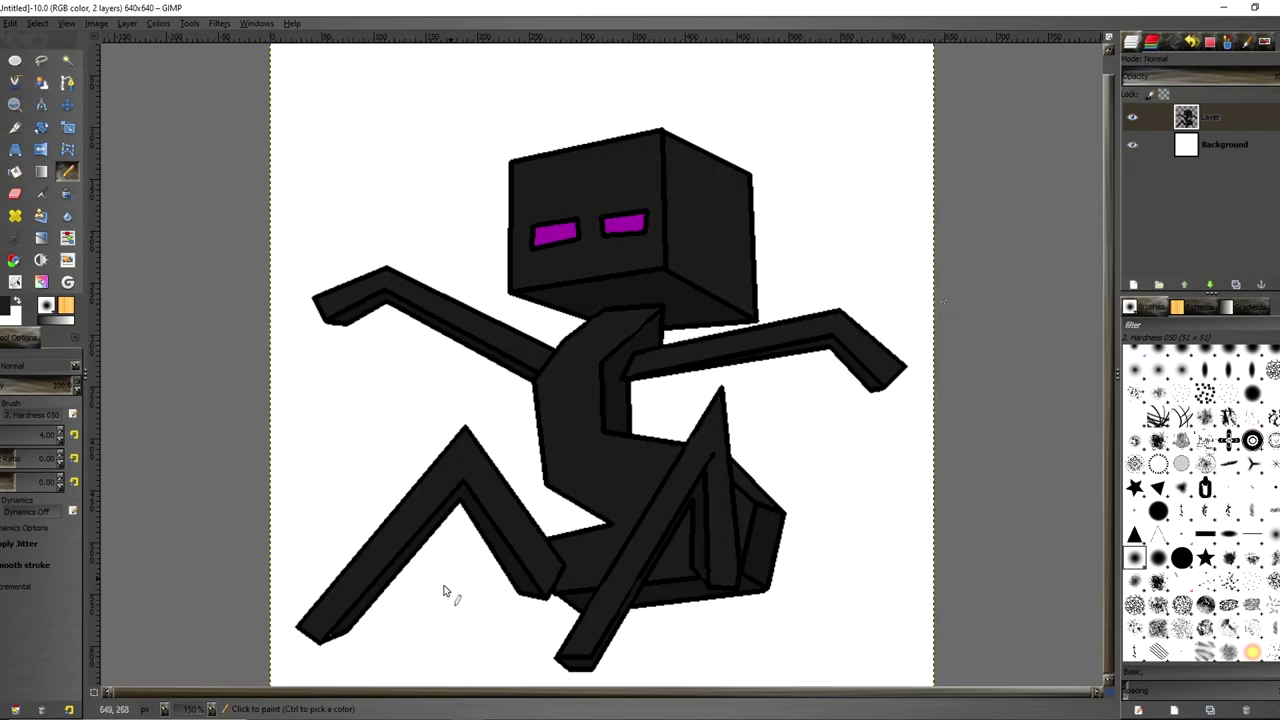
{"action": "scroll", "coordinate": [337, 651], "scroll_direction": "up", "scroll_amount": 4}
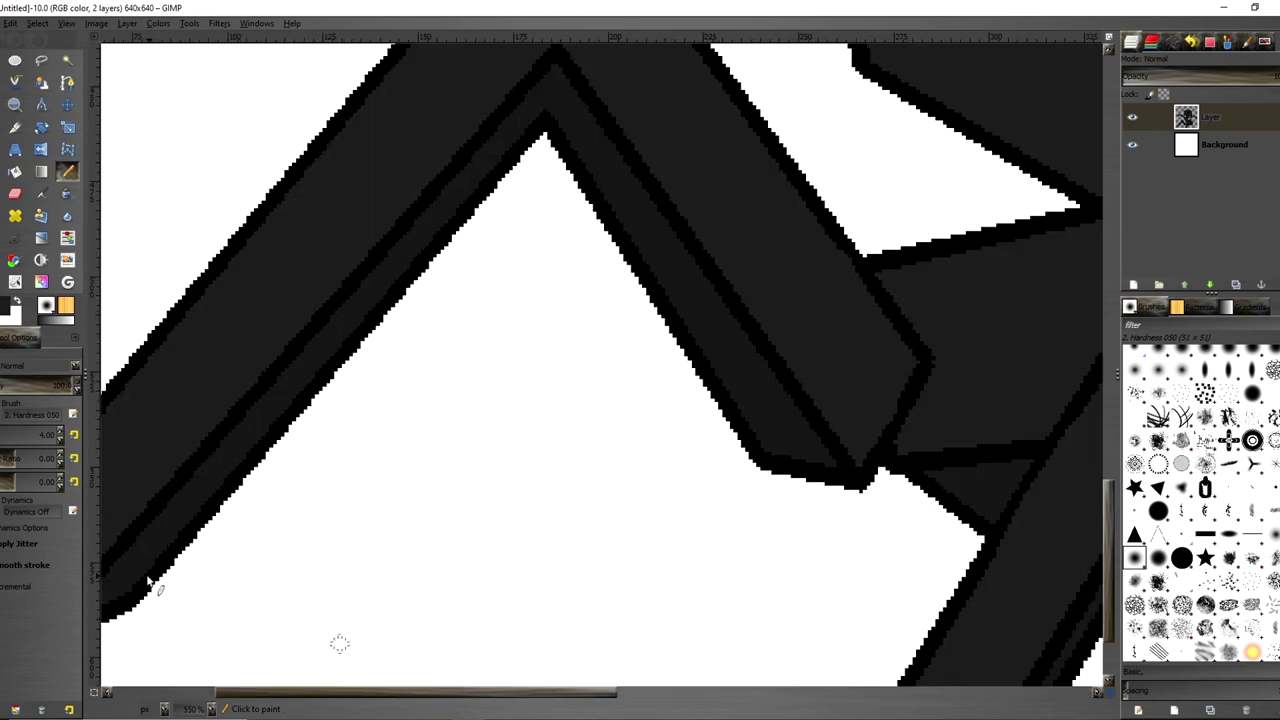
{"action": "scroll", "coordinate": [152, 580], "scroll_direction": "down", "scroll_amount": 5}
{"action": "scroll", "coordinate": [171, 577], "scroll_direction": "up", "scroll_amount": 5}
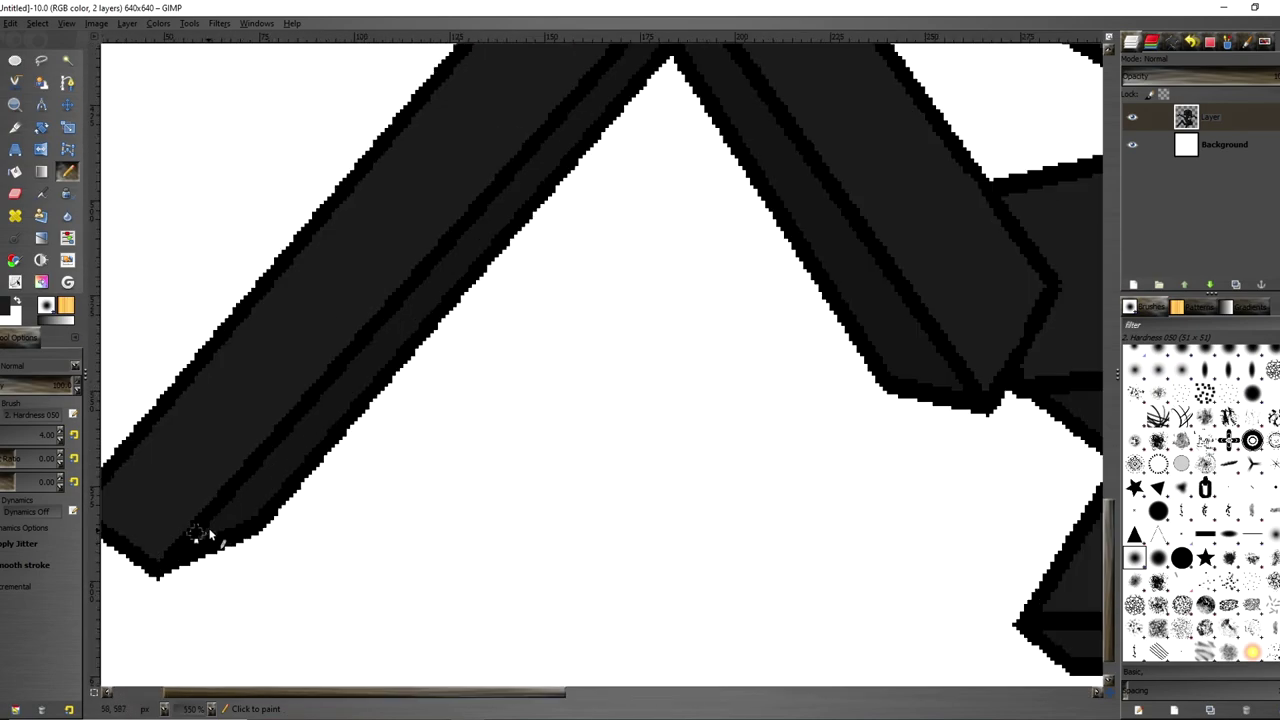
{"action": "scroll", "coordinate": [205, 530], "scroll_direction": "up", "scroll_amount": 3}
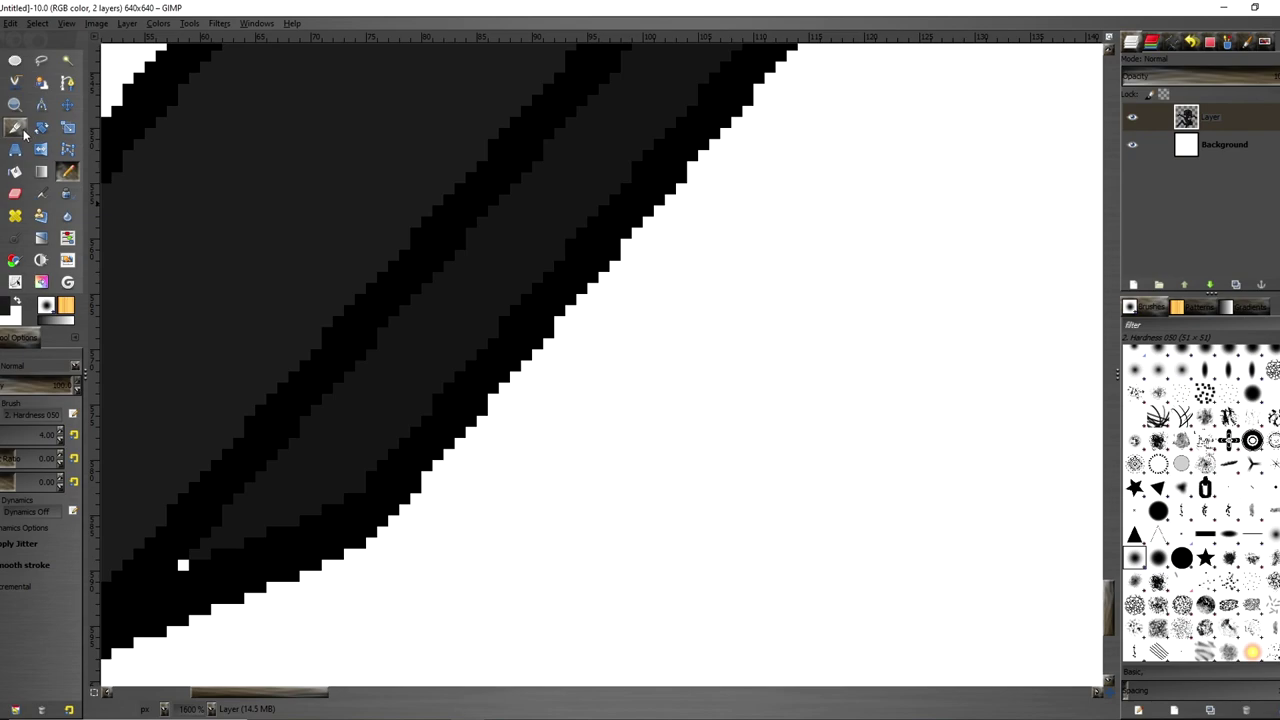
{"action": "left_click", "coordinate": [15, 171]}
{"action": "left_click", "coordinate": [182, 565]}
{"action": "scroll", "coordinate": [187, 420], "scroll_direction": "down", "scroll_amount": 1}
{"action": "scroll", "coordinate": [849, 417], "scroll_direction": "down", "scroll_amount": 7}
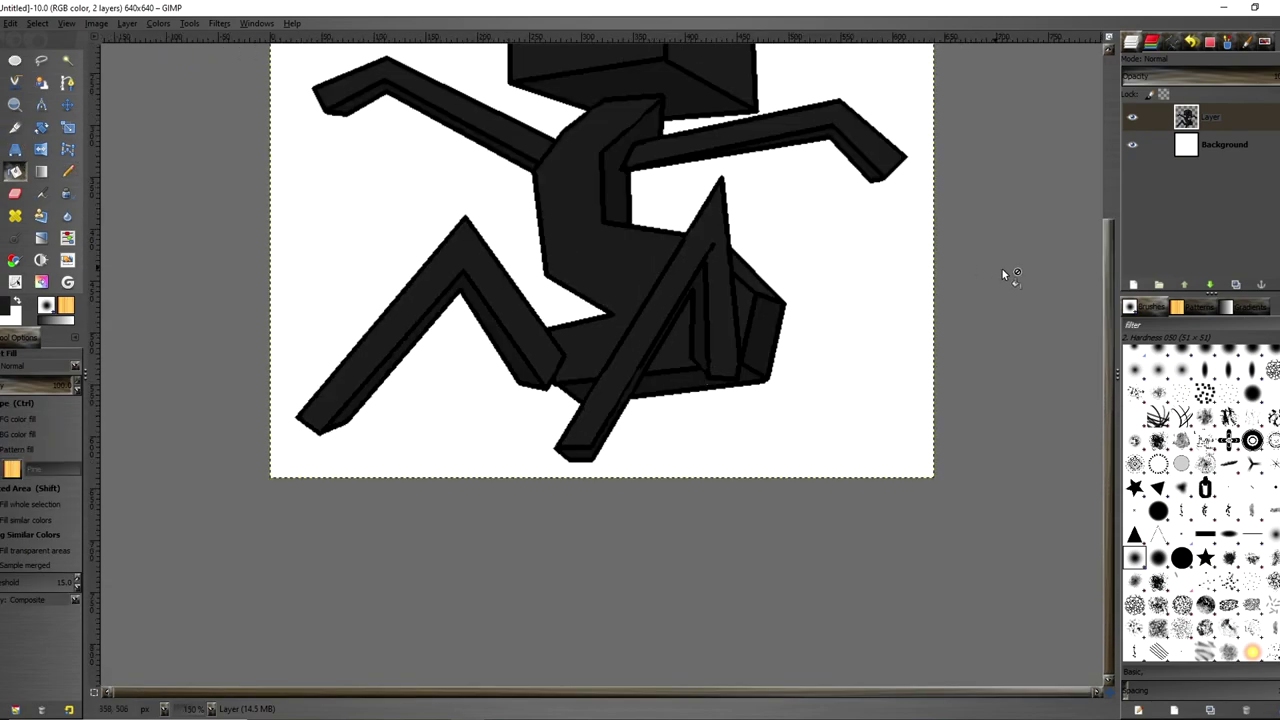
Check the rest of the figure for white gaps and hide the Background layer
{"action": "key", "text": "plus"}
{"action": "left_click_drag", "start_coordinate": [1106, 340], "coordinate": [1105, 206]}
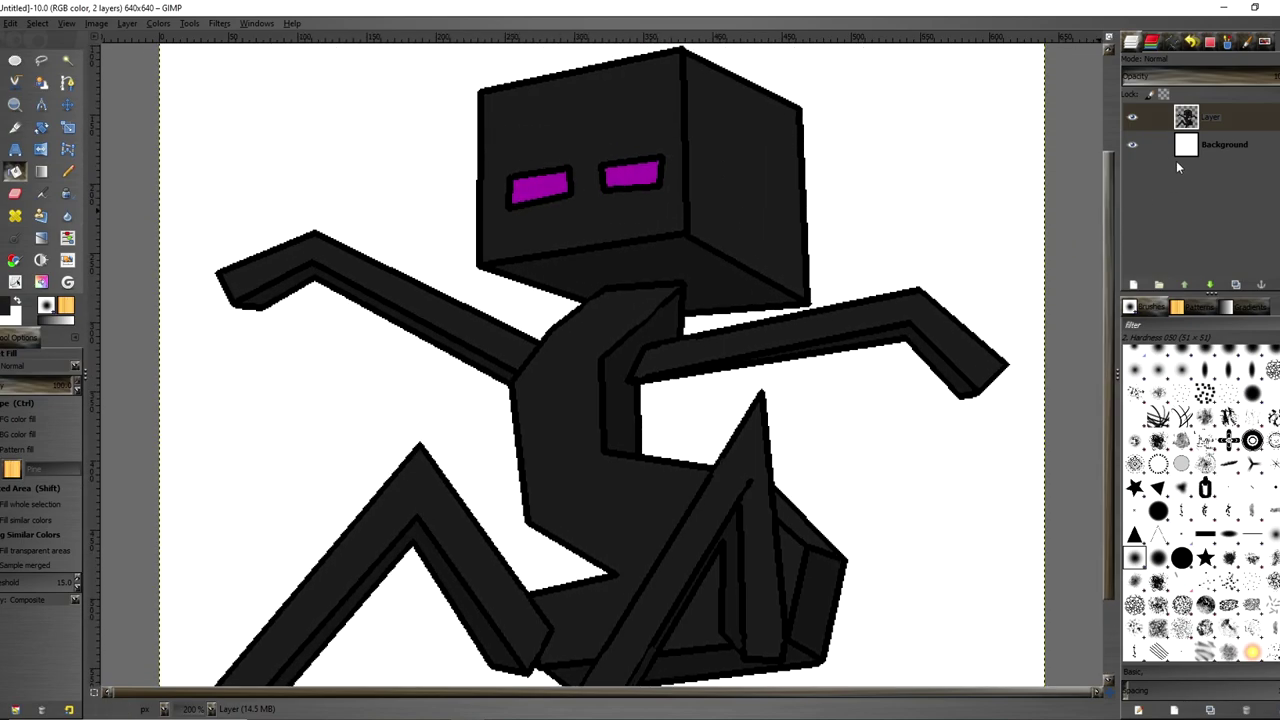
{"action": "left_click", "coordinate": [1132, 144]}
{"action": "key", "text": "1"}
{"action": "key", "text": "minus"}
{"action": "key", "text": "minus"}
{"action": "key", "text": "minus"}
{"action": "key", "text": "1"}
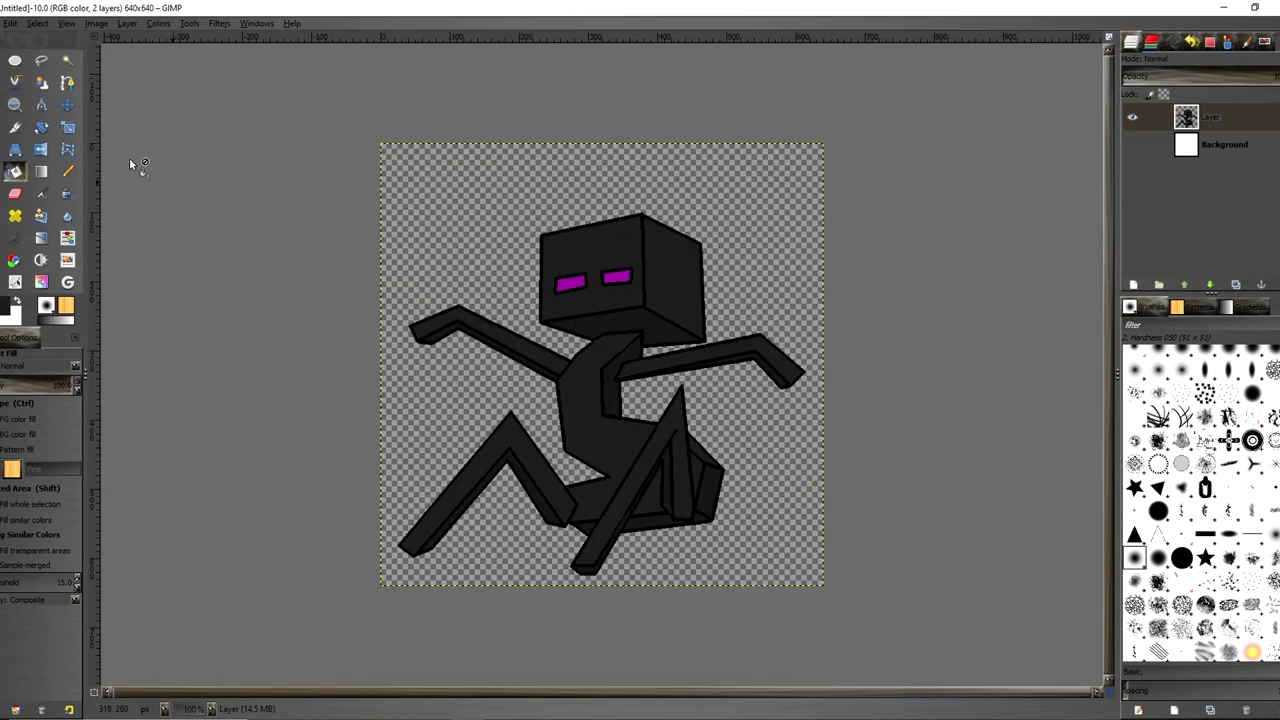
Crop the image closely around the character to about 601 × 537 pixels
{"action": "left_click", "coordinate": [15, 127]}
{"action": "left_click_drag", "start_coordinate": [384, 184], "coordinate": [815, 589]}
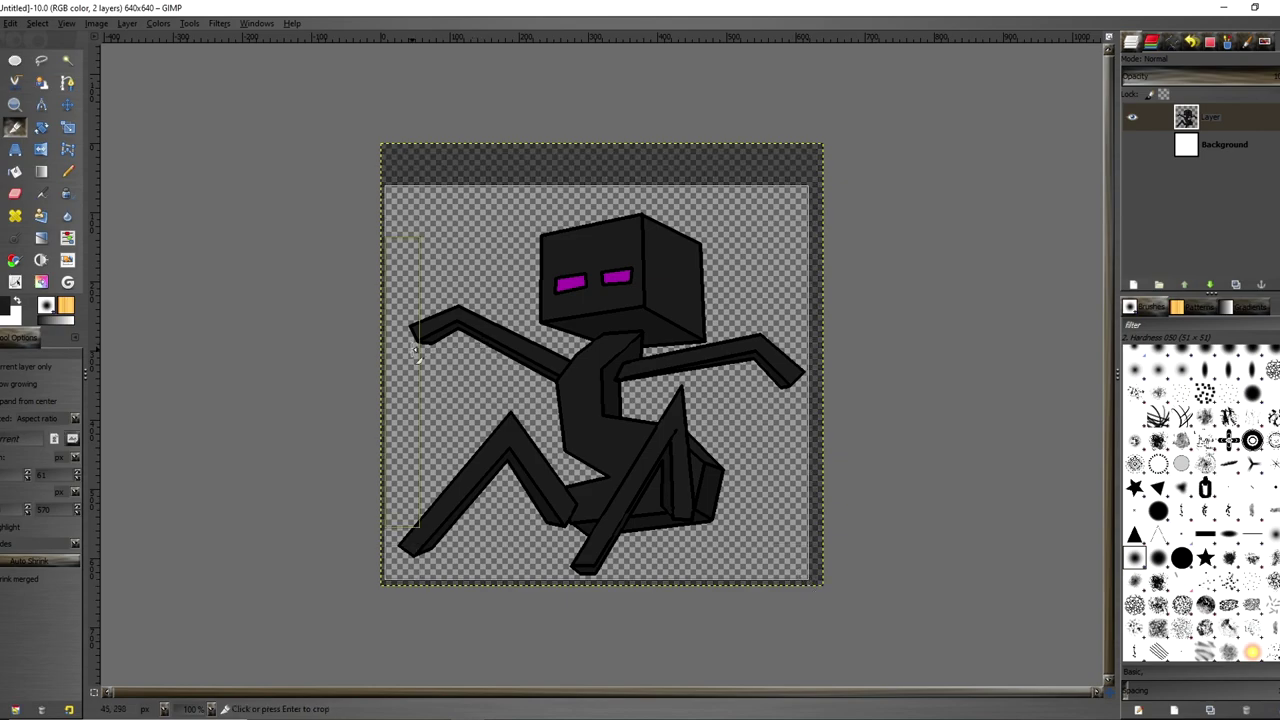
{"action": "left_click_drag", "start_coordinate": [405, 352], "coordinate": [413, 352]}
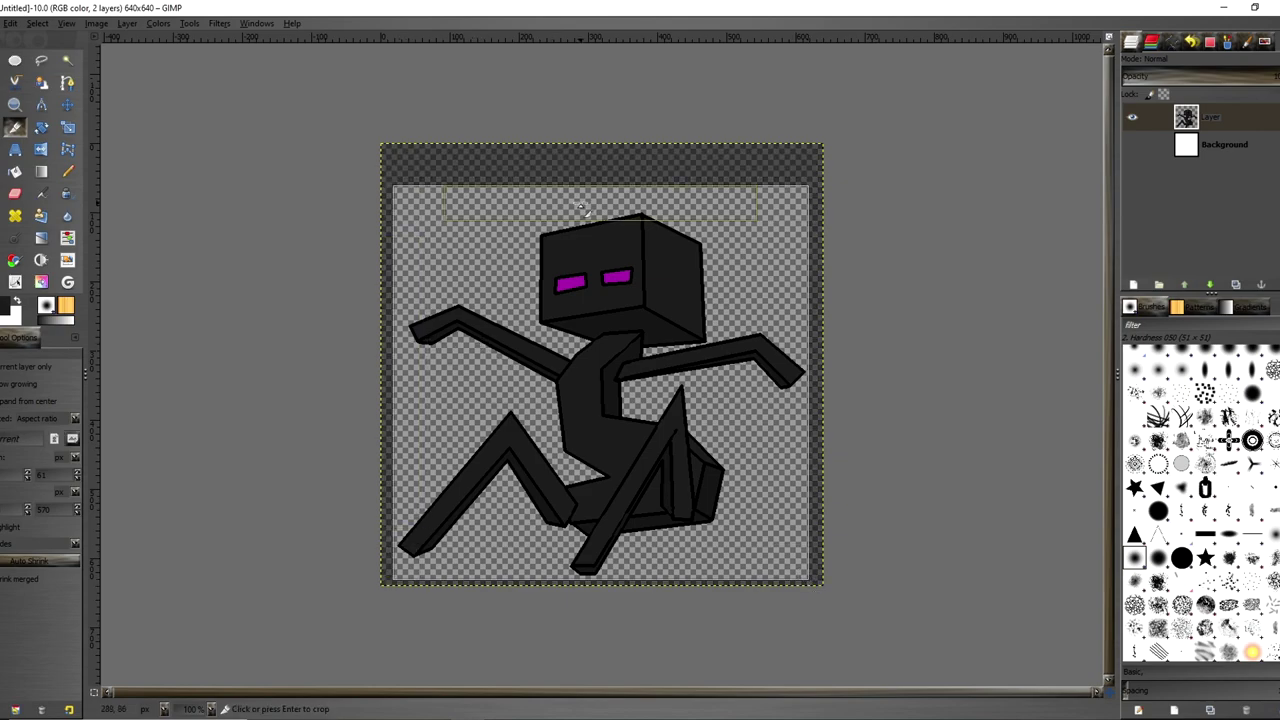
{"action": "left_click_drag", "start_coordinate": [566, 210], "coordinate": [560, 233]}
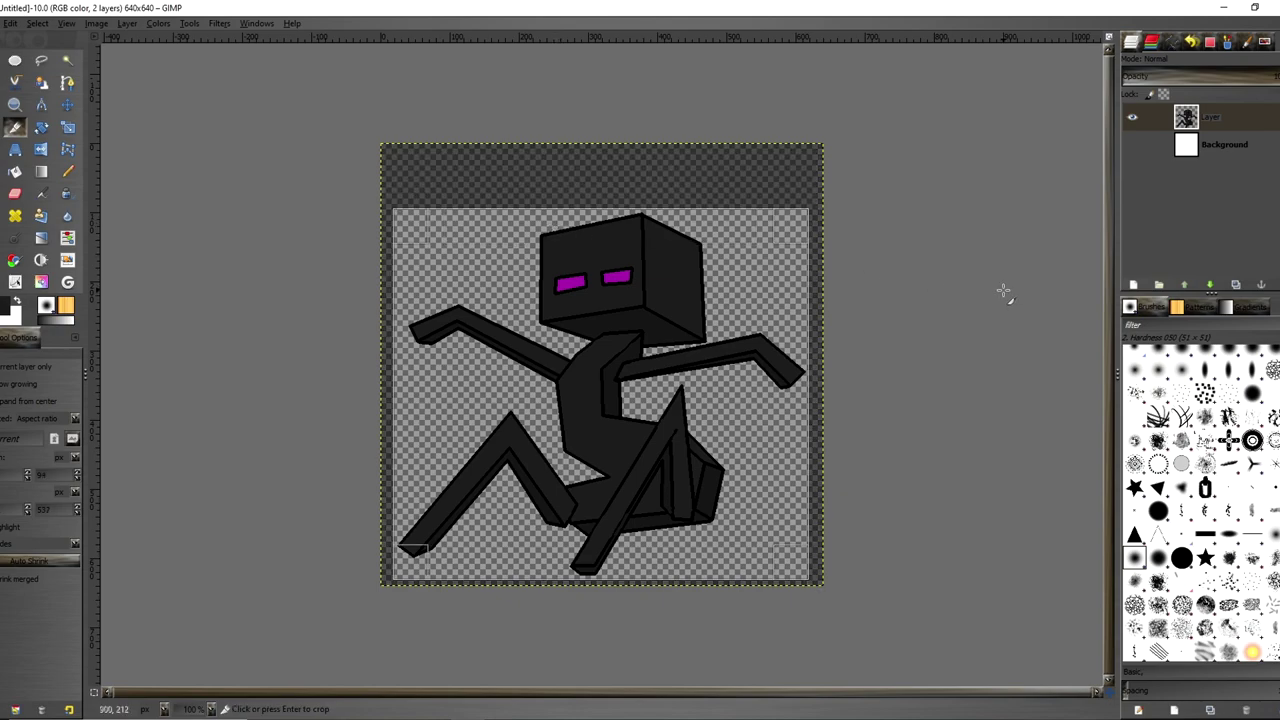
{"action": "key", "text": "Return"}
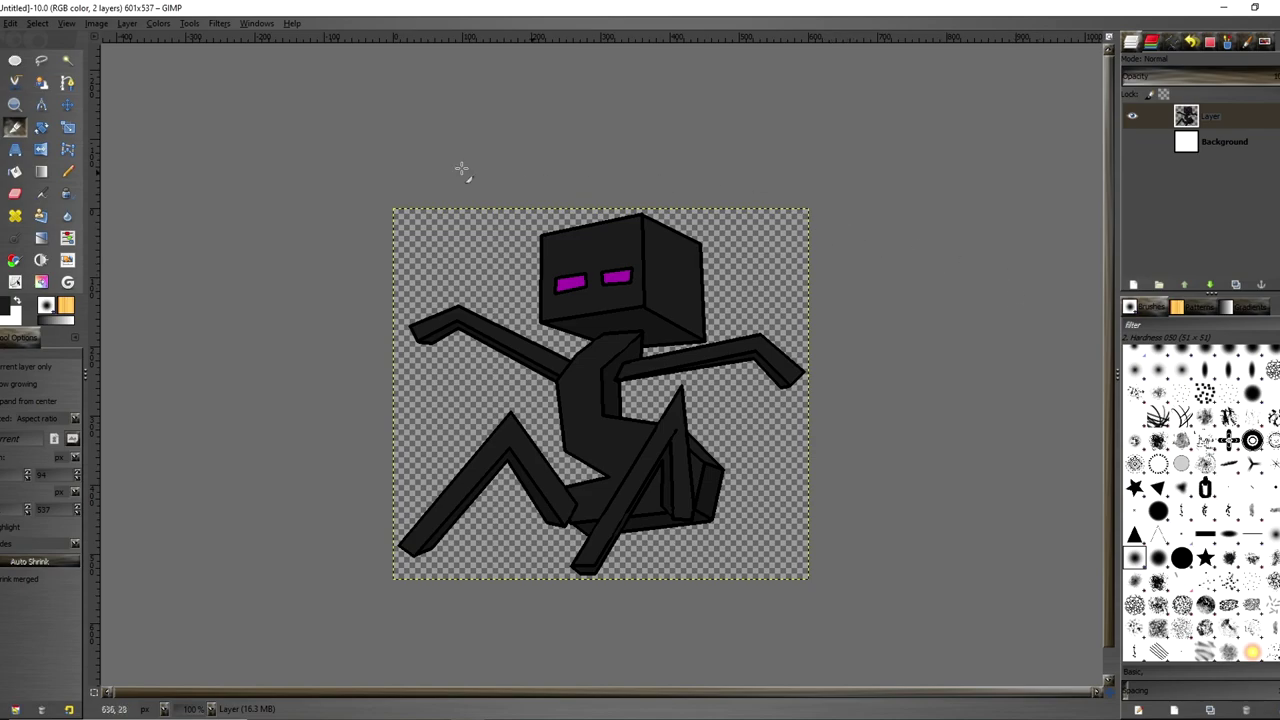
Desaturate the character layer with Hue-Saturation by setting the saturation to -100
{"action": "left_click", "coordinate": [157, 24]}
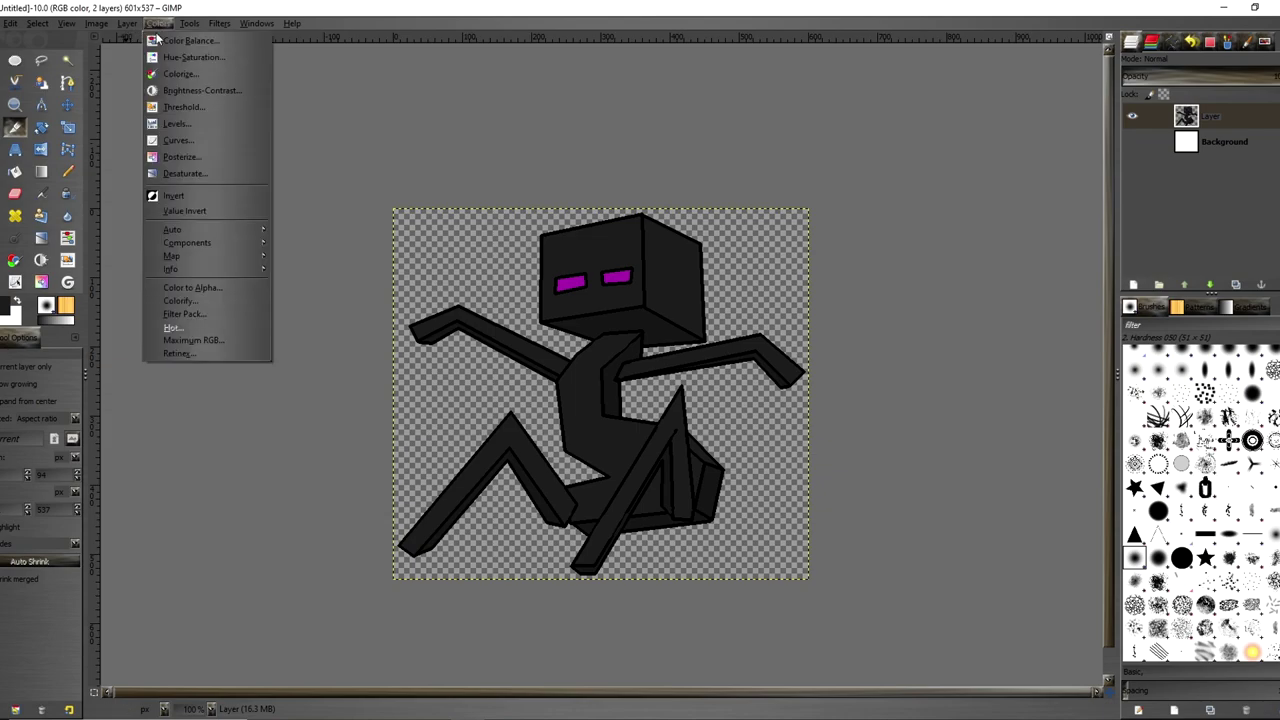
{"action": "left_click", "coordinate": [192, 71]}
{"action": "left_click_drag", "start_coordinate": [124, 321], "coordinate": [5, 330]}
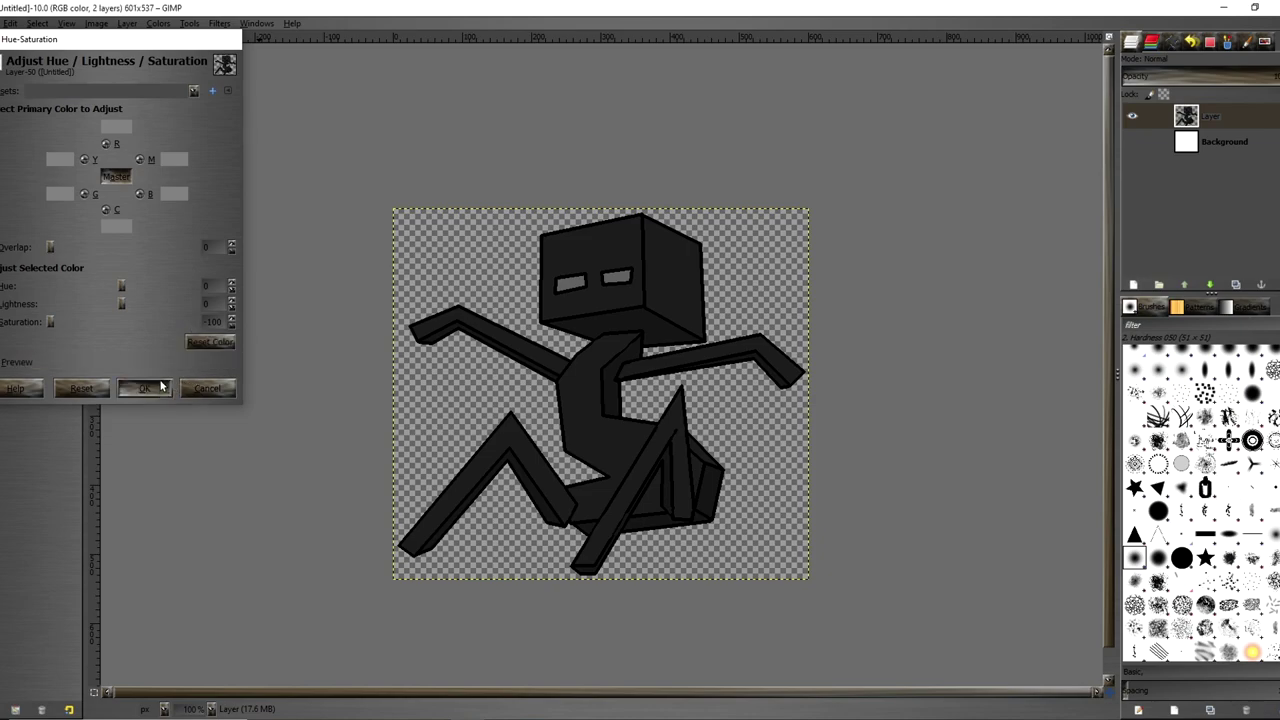
{"action": "left_click", "coordinate": [145, 388]}
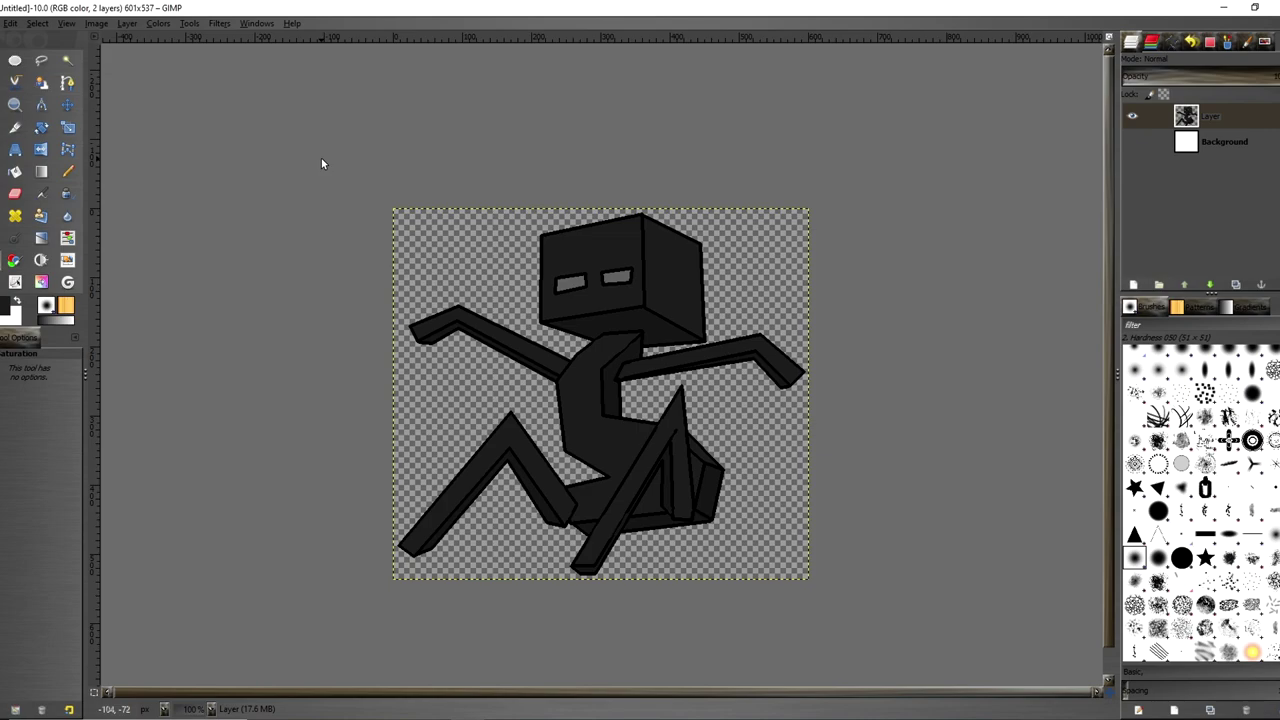
Export the image as "Akward Endermen.png" in the "AA - To Upload" folder with the offered PNG options
{"action": "left_click", "coordinate": [10, 23]}
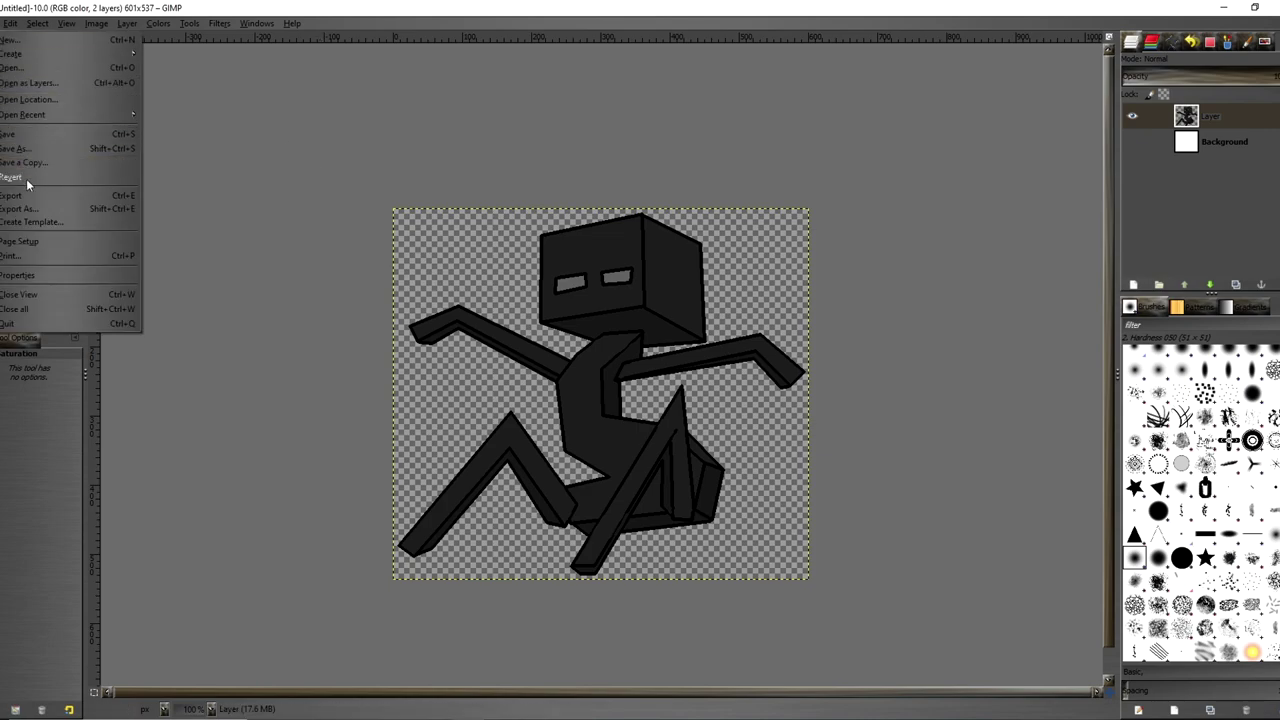
{"action": "left_click", "coordinate": [31, 210]}
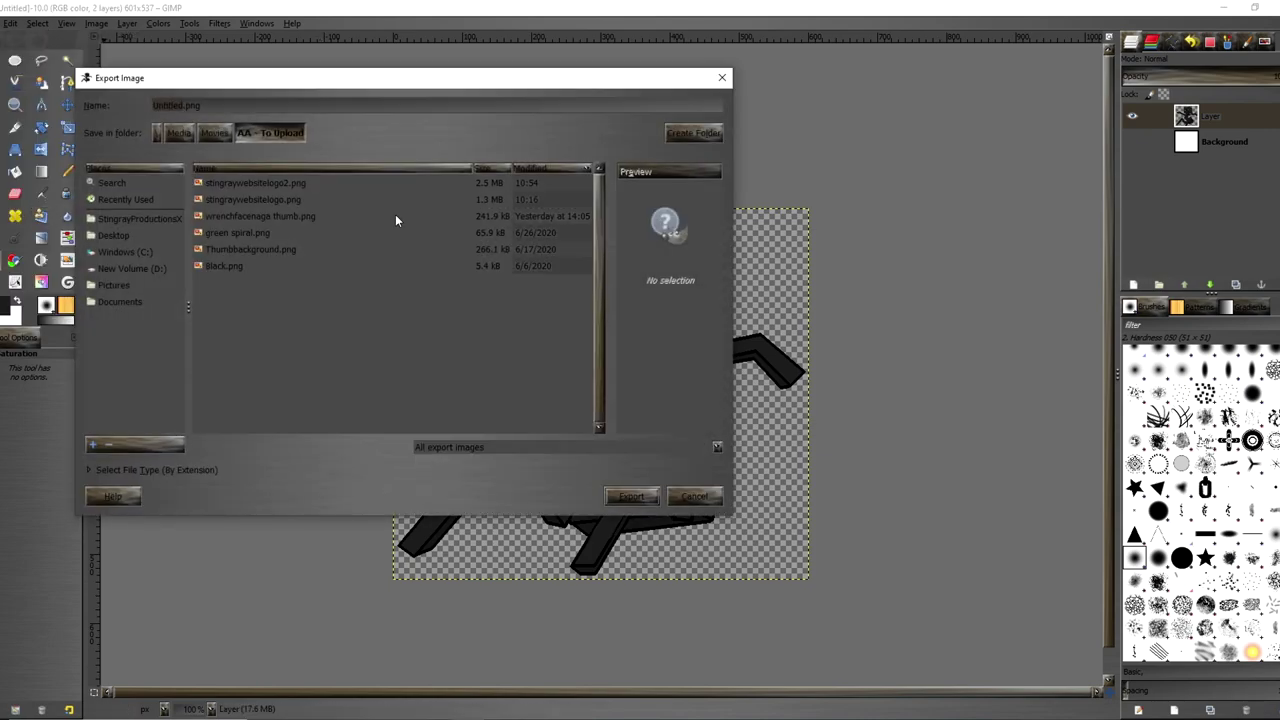
{"action": "type", "text": "Akward Endermen"}
{"action": "left_click", "coordinate": [629, 496]}
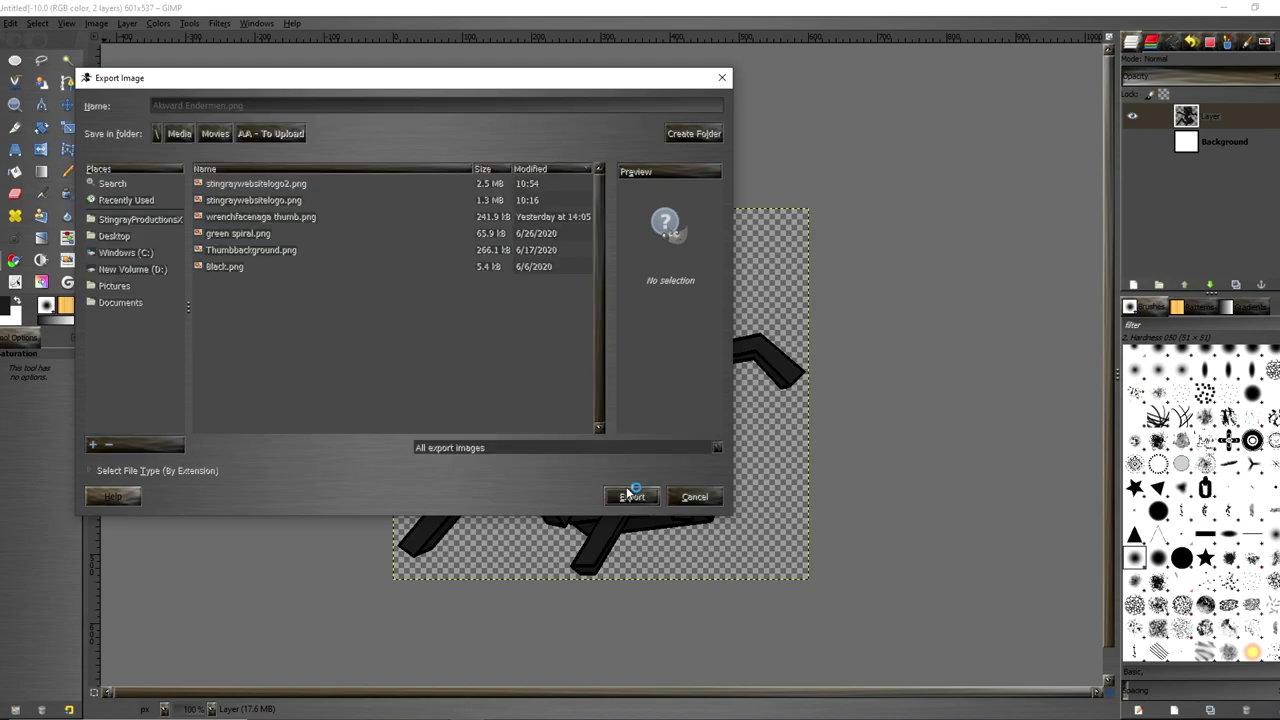
{"action": "left_click", "coordinate": [650, 498]}
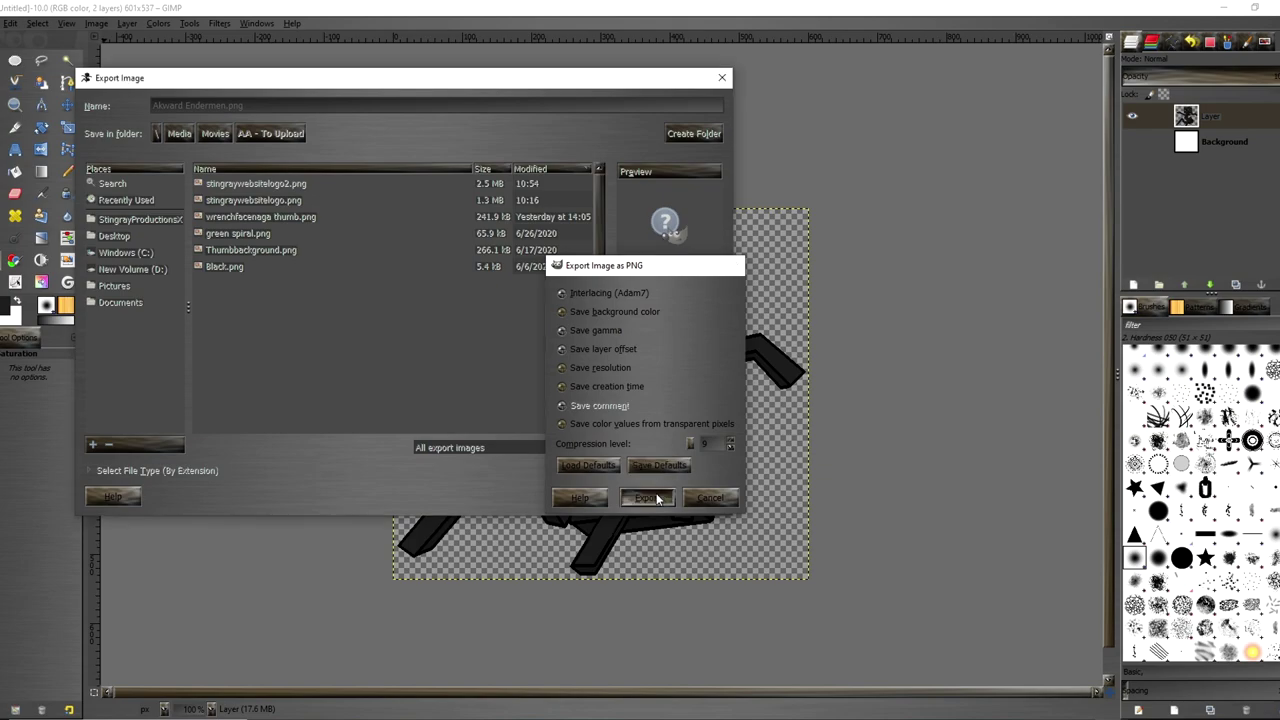